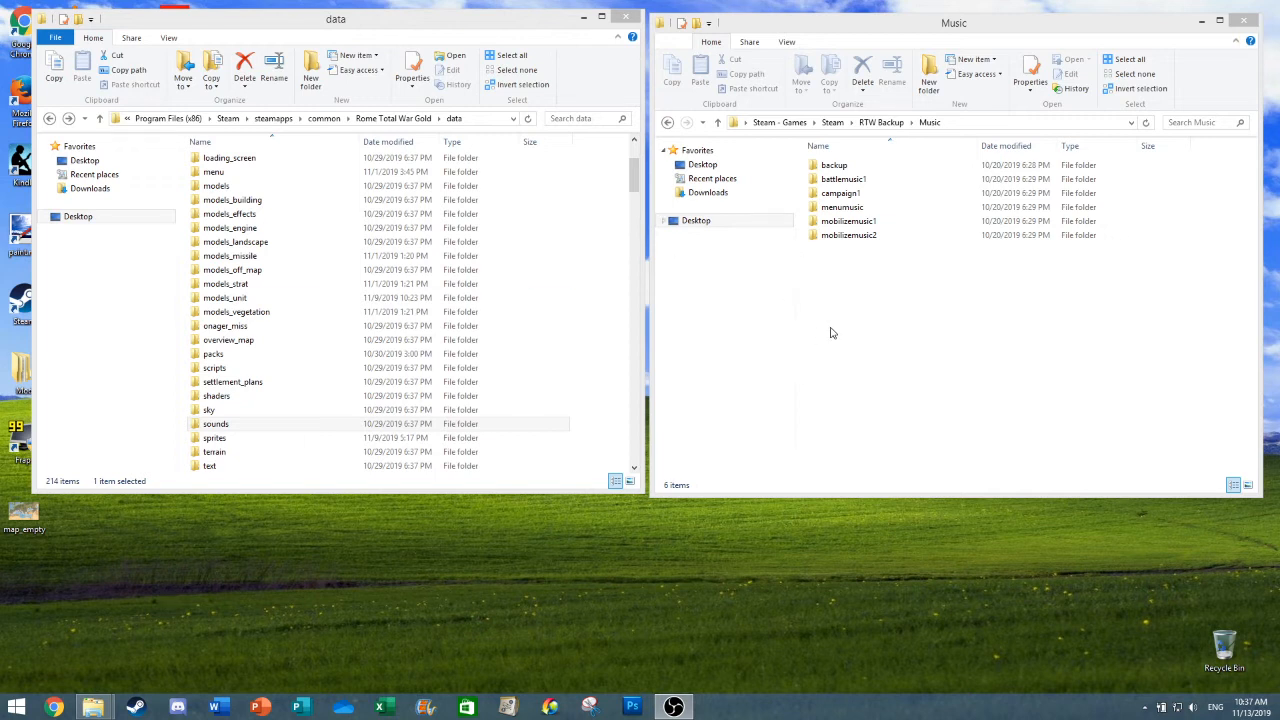
- Open the sounds folder inside the Rome Total War Gold data folder
click(840, 207)
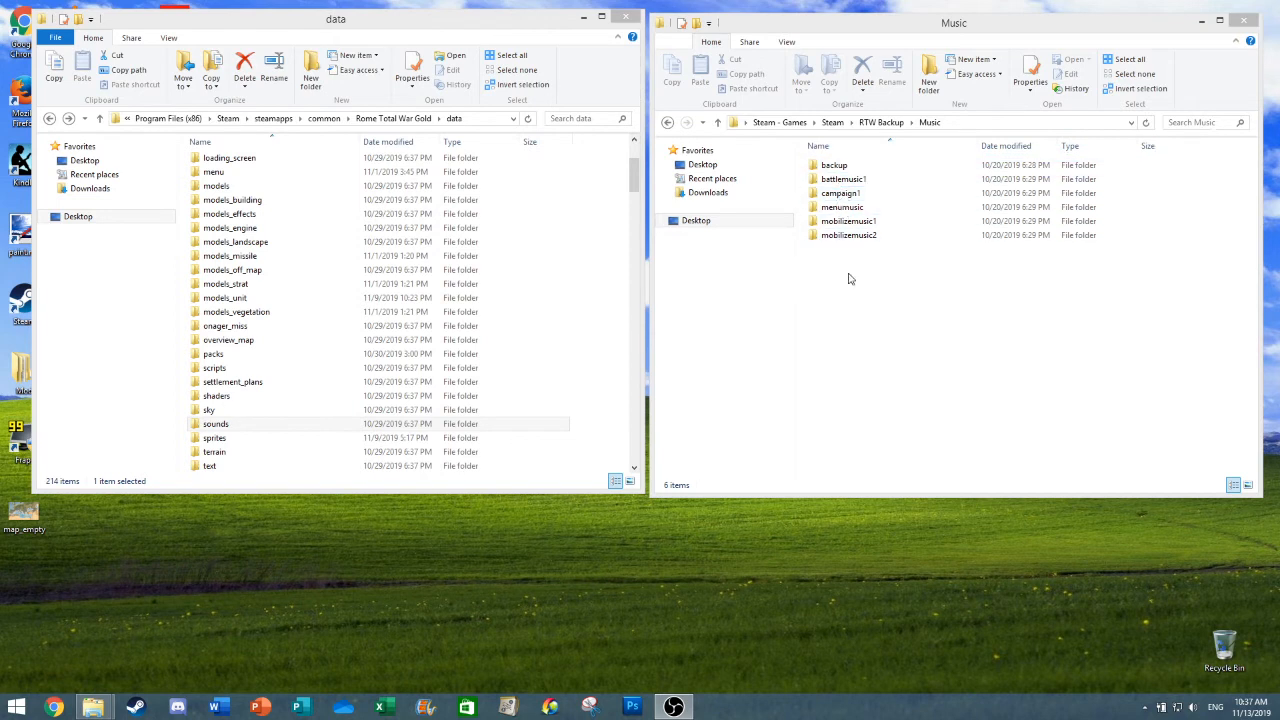
click(845, 193)
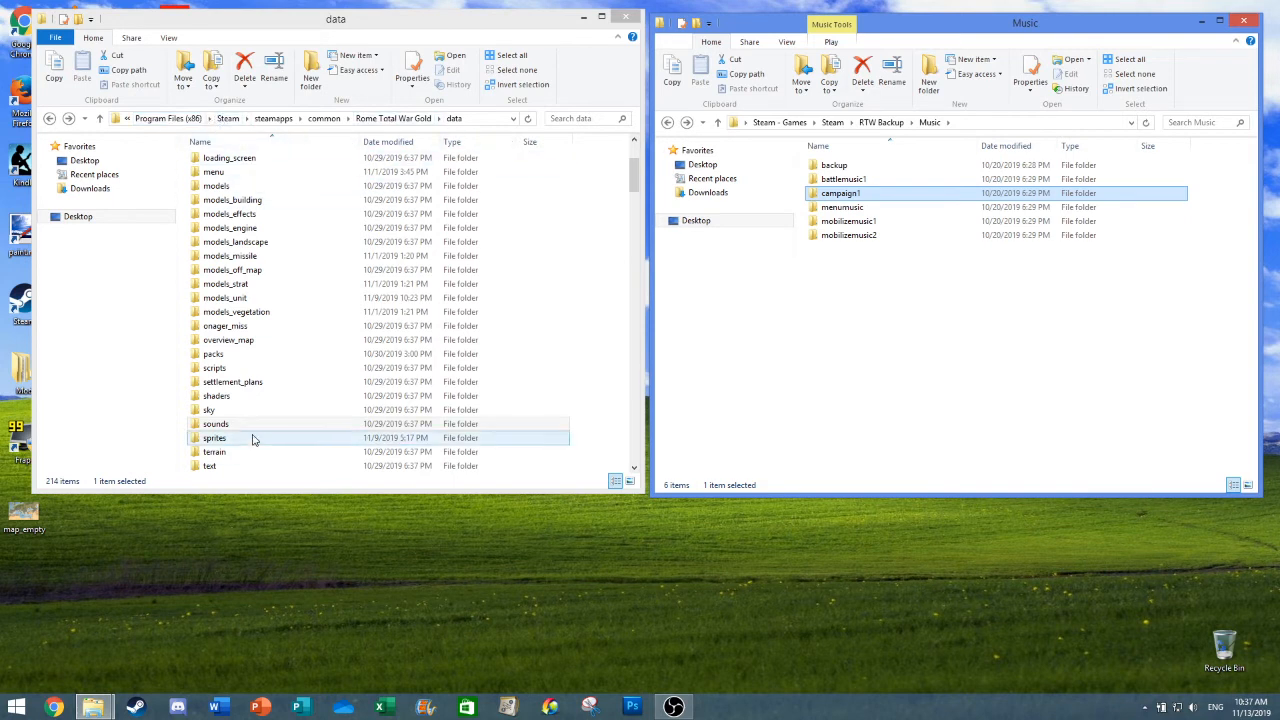
click(218, 426)
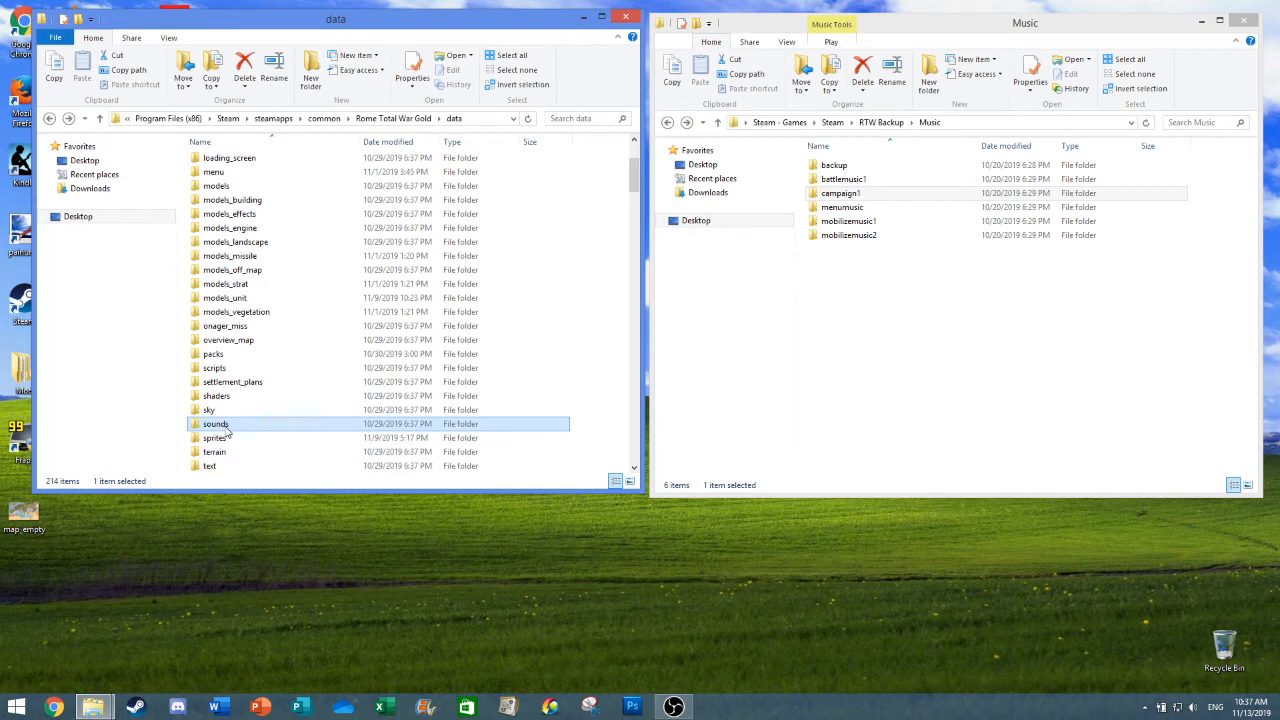
click(226, 425)
double_click(255, 426)
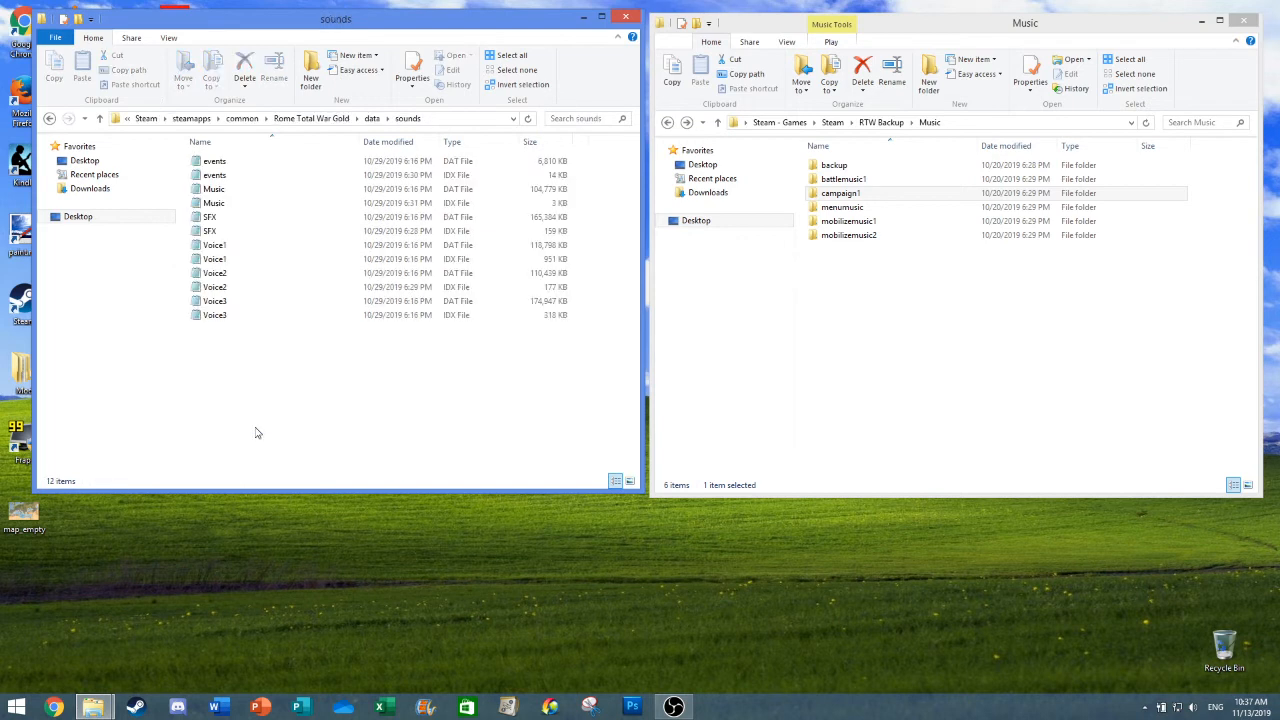
- Create a new folder named Music inside the sounds folder
click(252, 163)
click(294, 366)
right_click(351, 365)
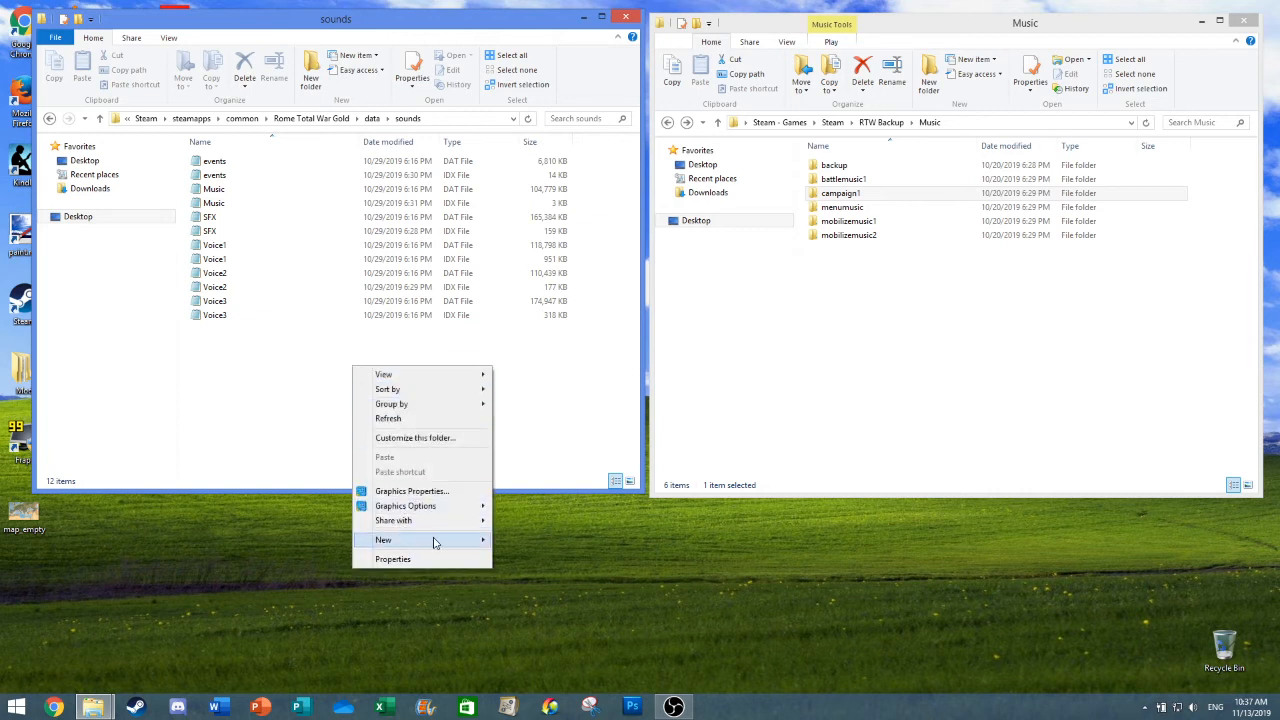
mouse_move(460, 545)
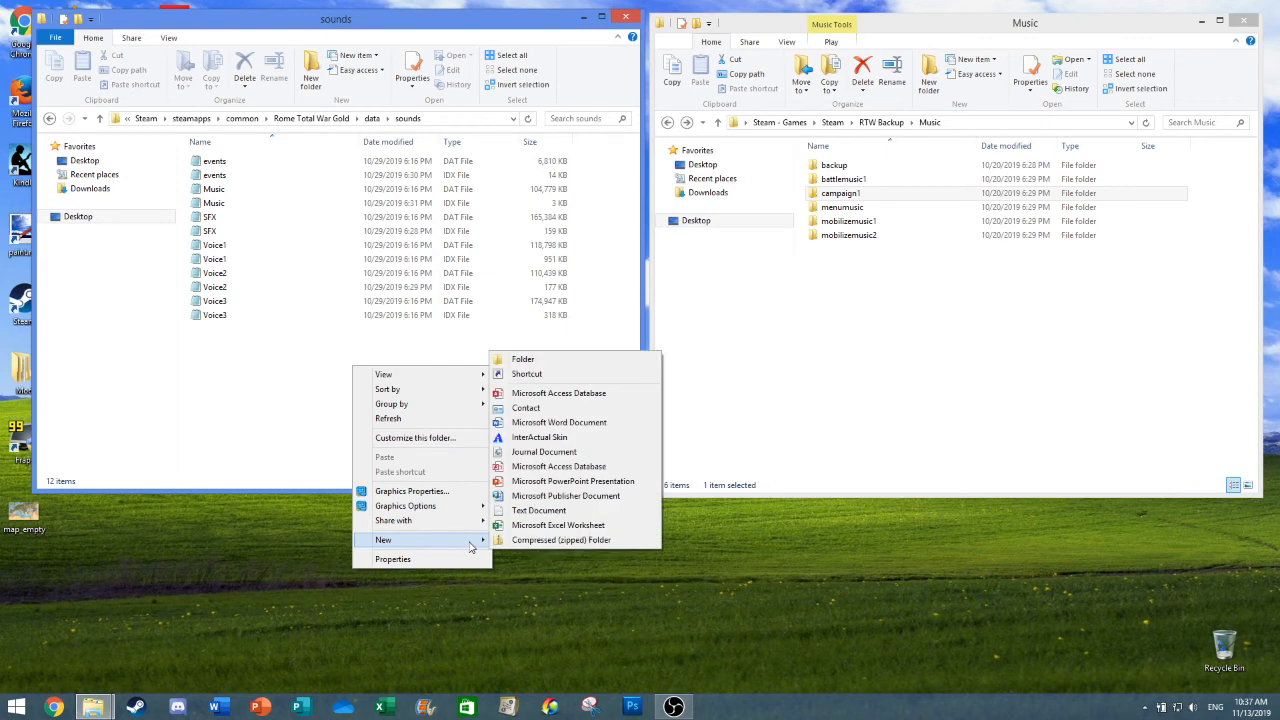
click(560, 360)
key(BackSpace)
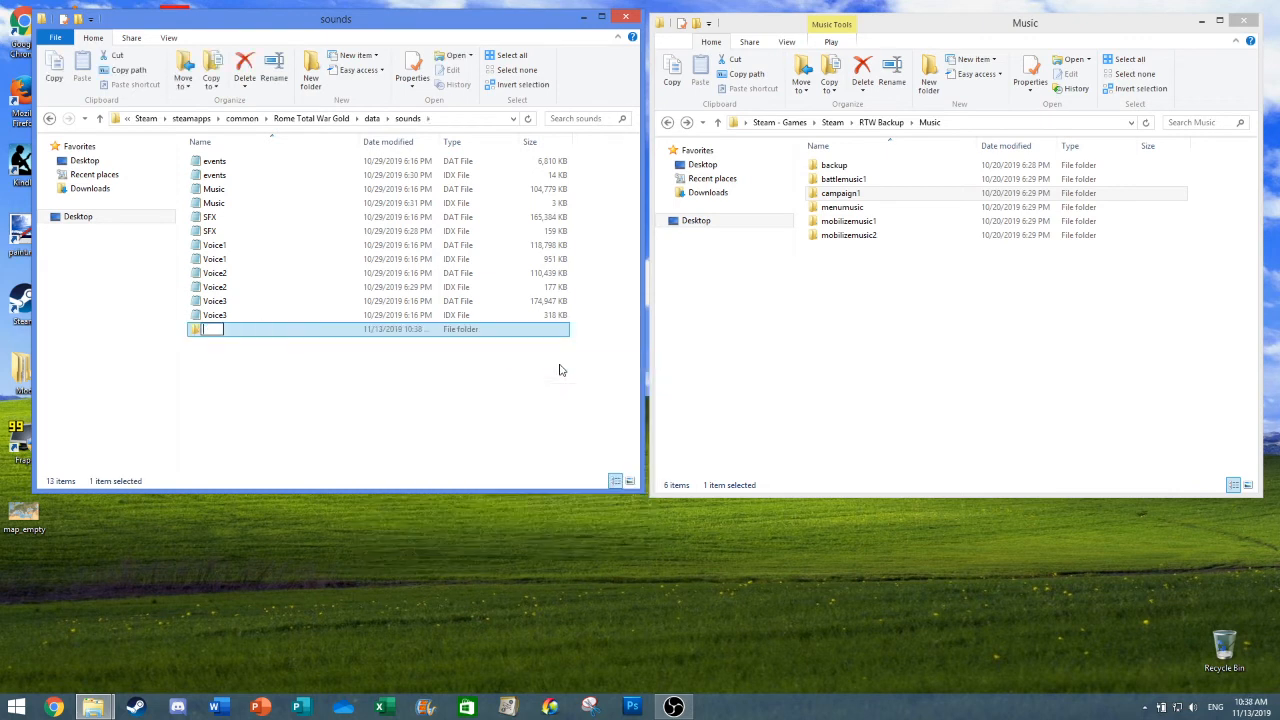
text(Music)
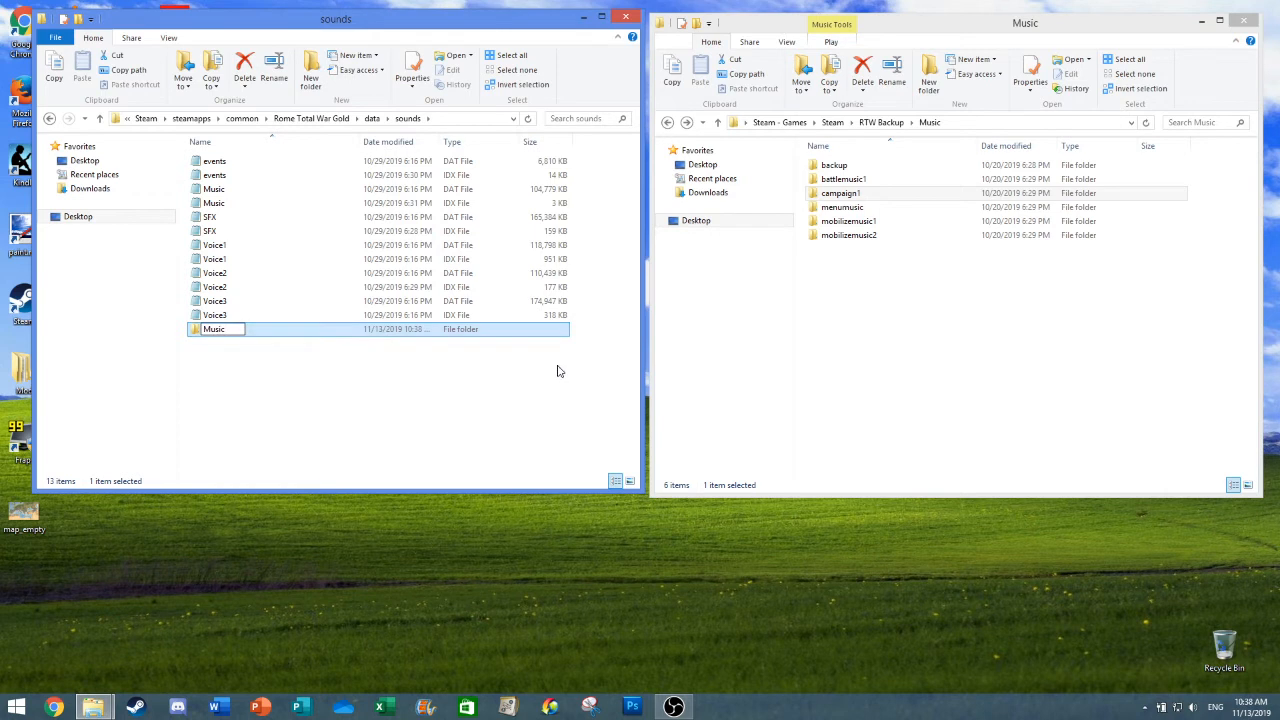
click(560, 370)
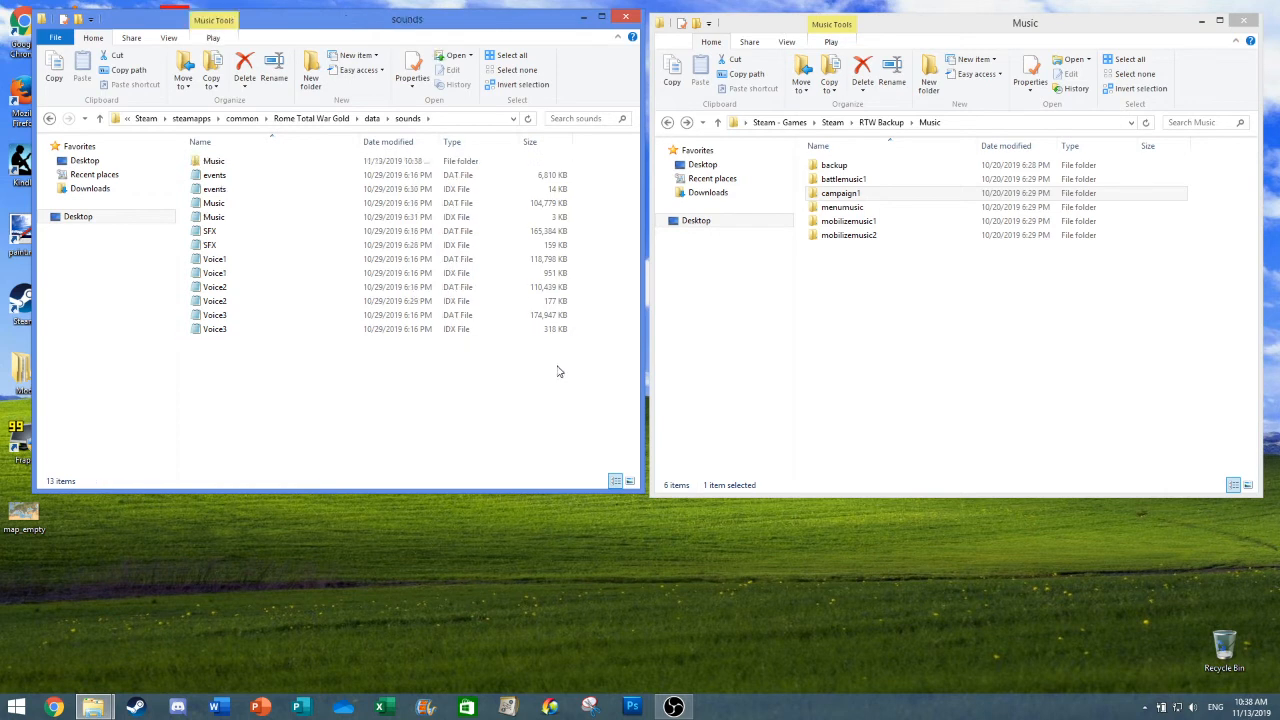
- Look inside the new Music folder and the backup folder, returning to the parent folder each time
double_click(286, 162)
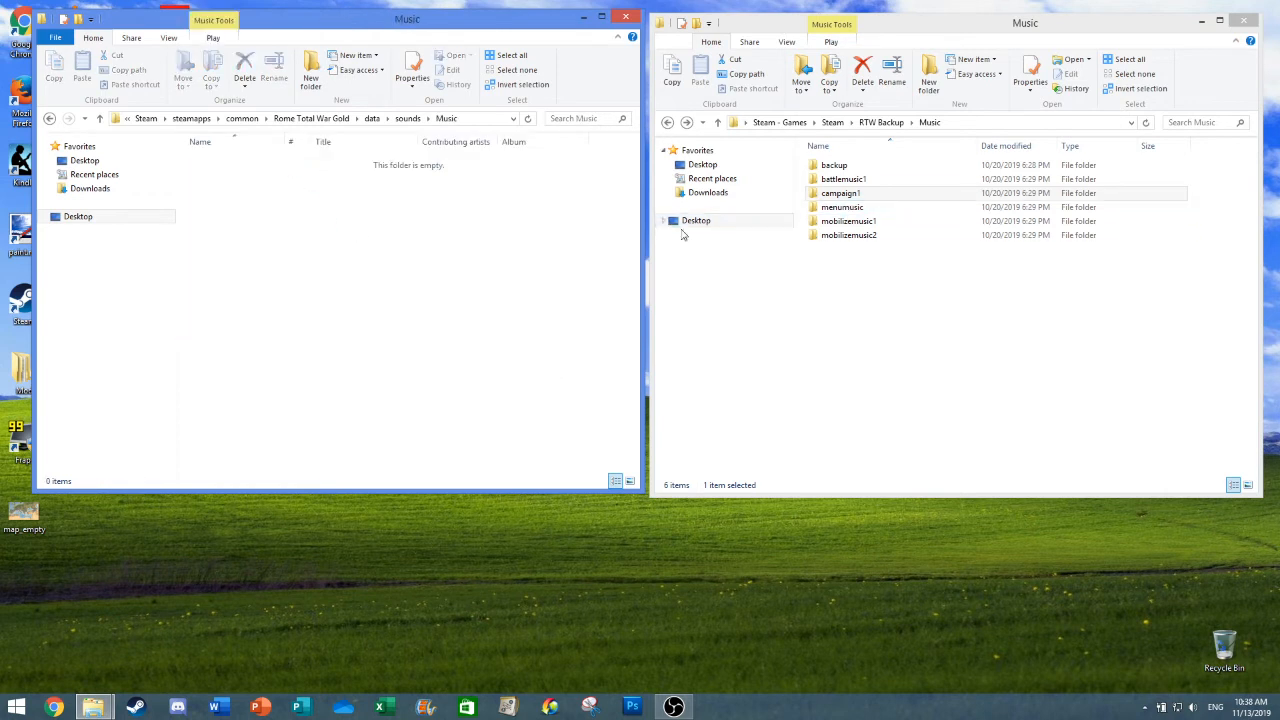
click(50, 118)
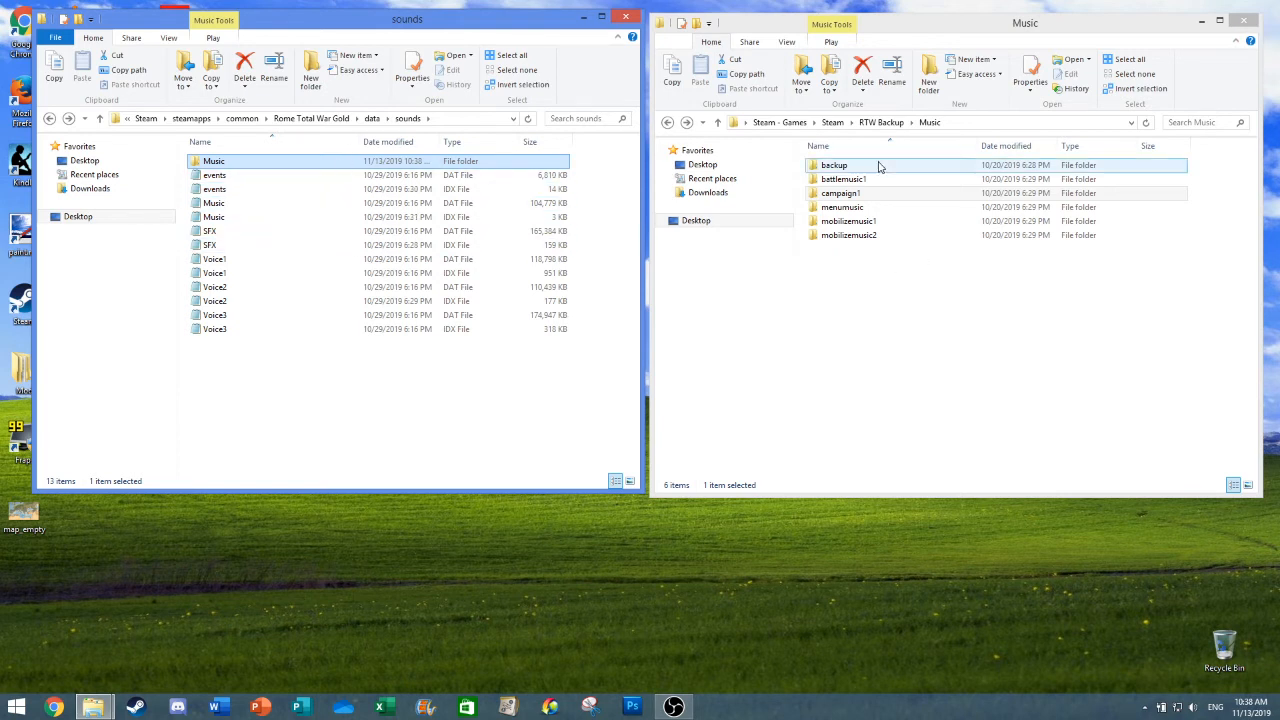
click(860, 196)
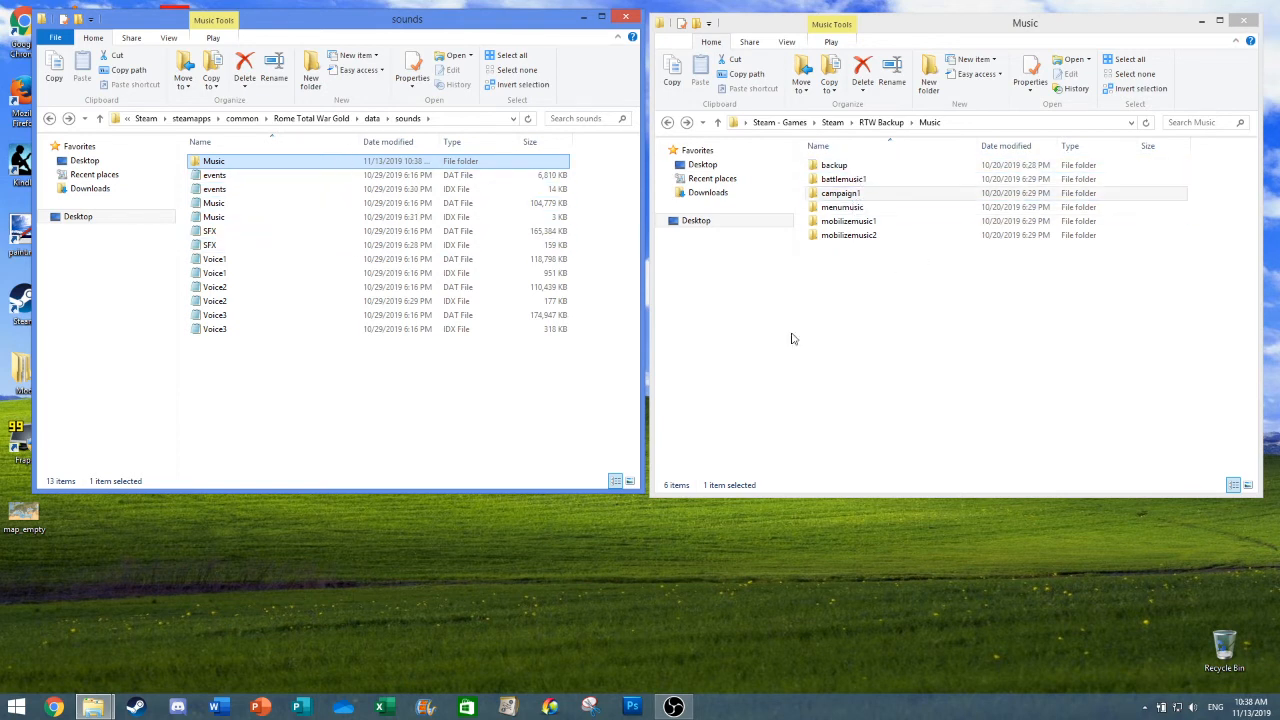
double_click(838, 166)
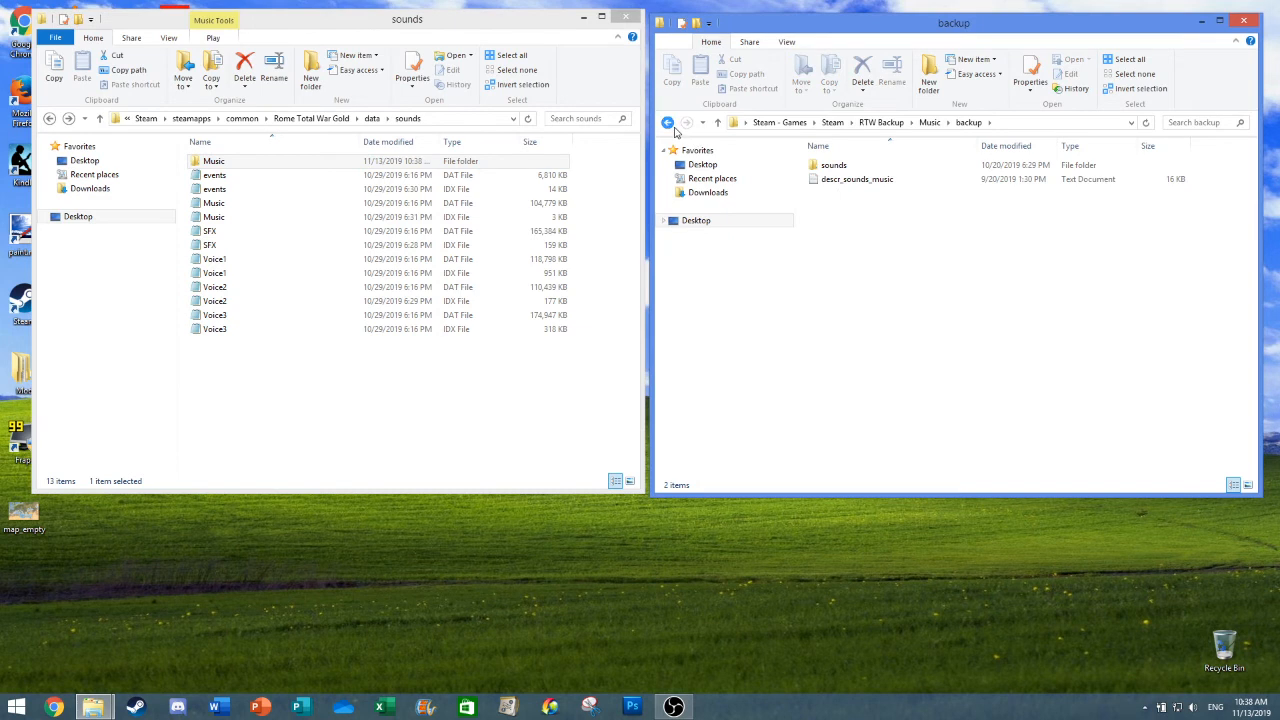
click(667, 124)
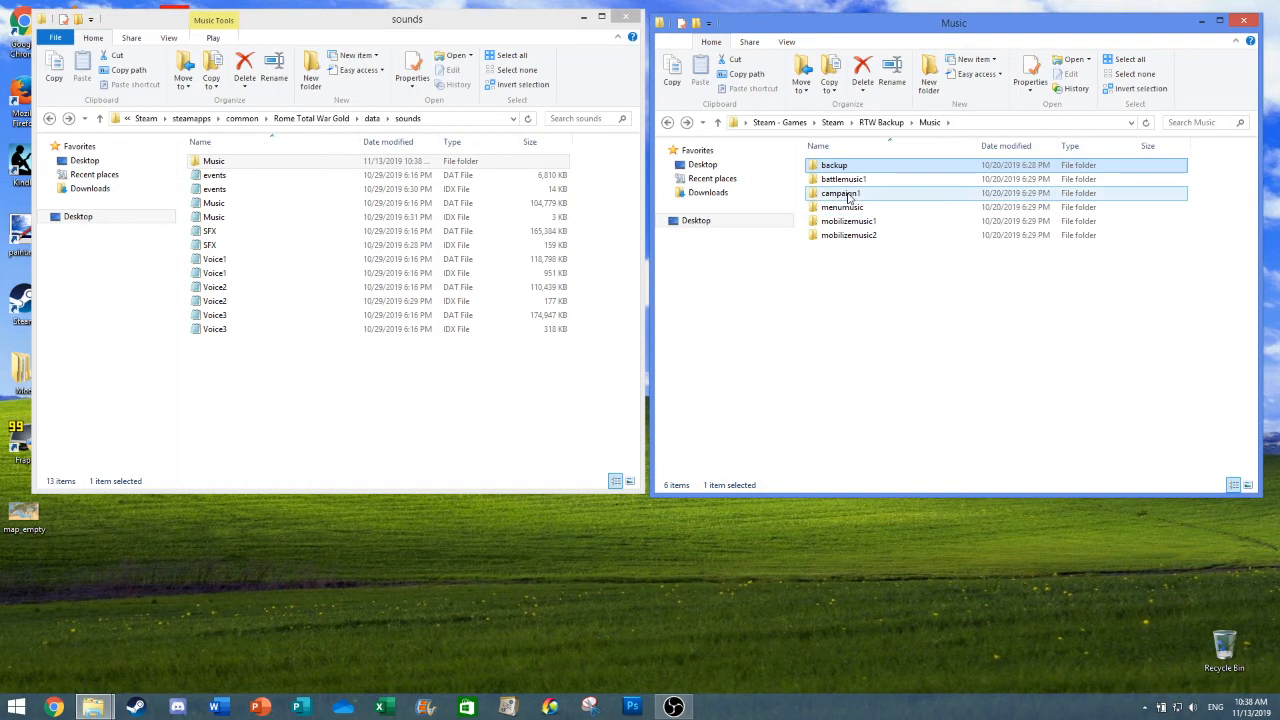
- Copy campaignfrontend1 from the campaign1 backup folder into the new sounds\Music folder
click(843, 195)
double_click(843, 195)
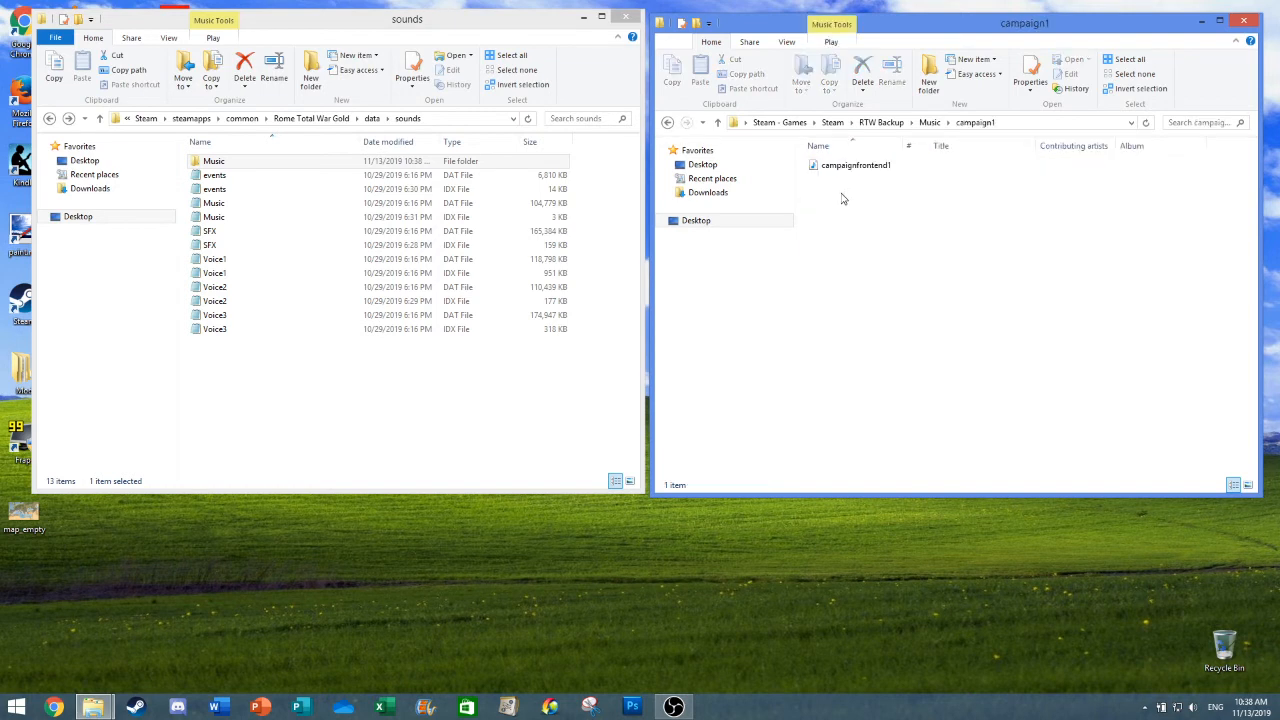
click(858, 167)
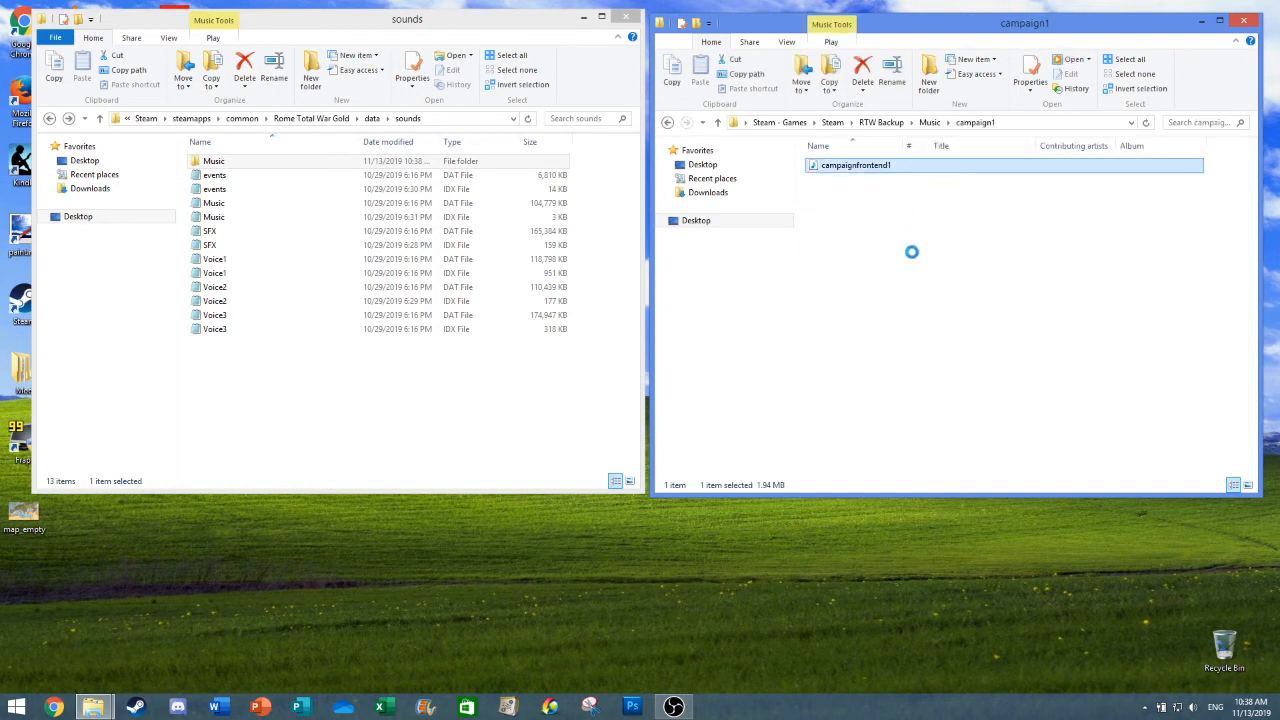
right_click(890, 164)
click(960, 317)
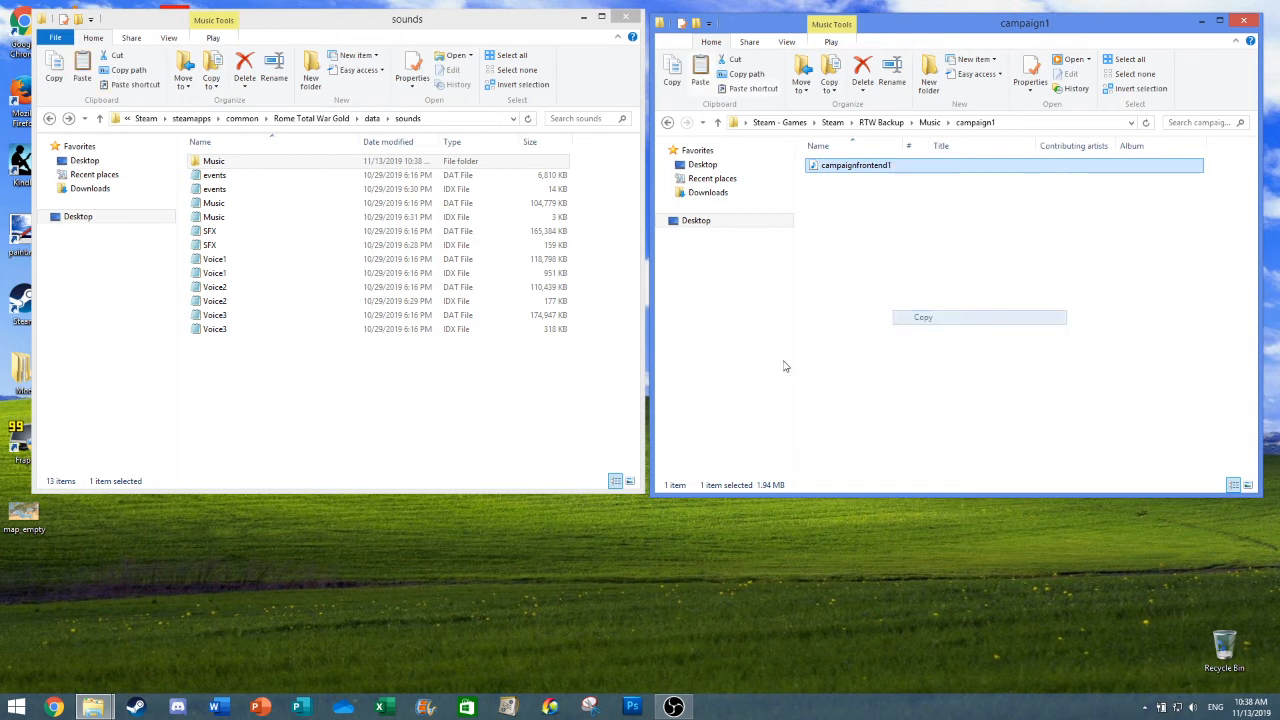
double_click(325, 164)
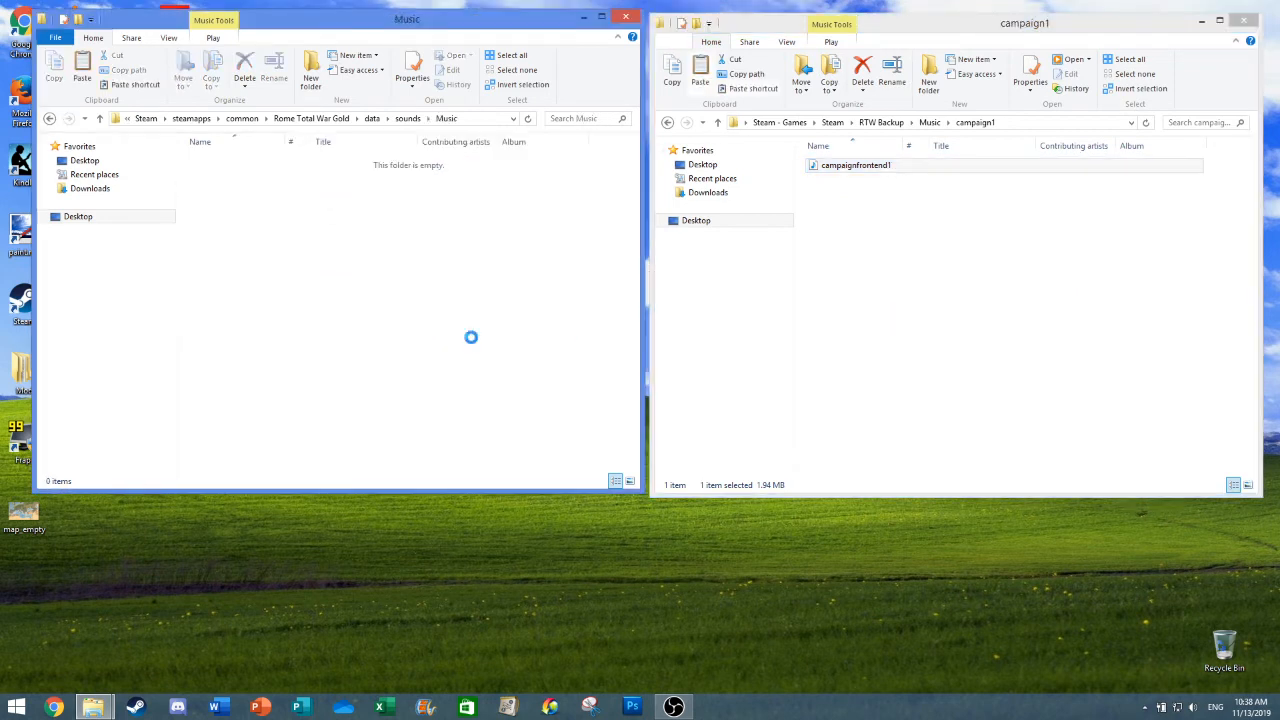
key(ctrl+v)
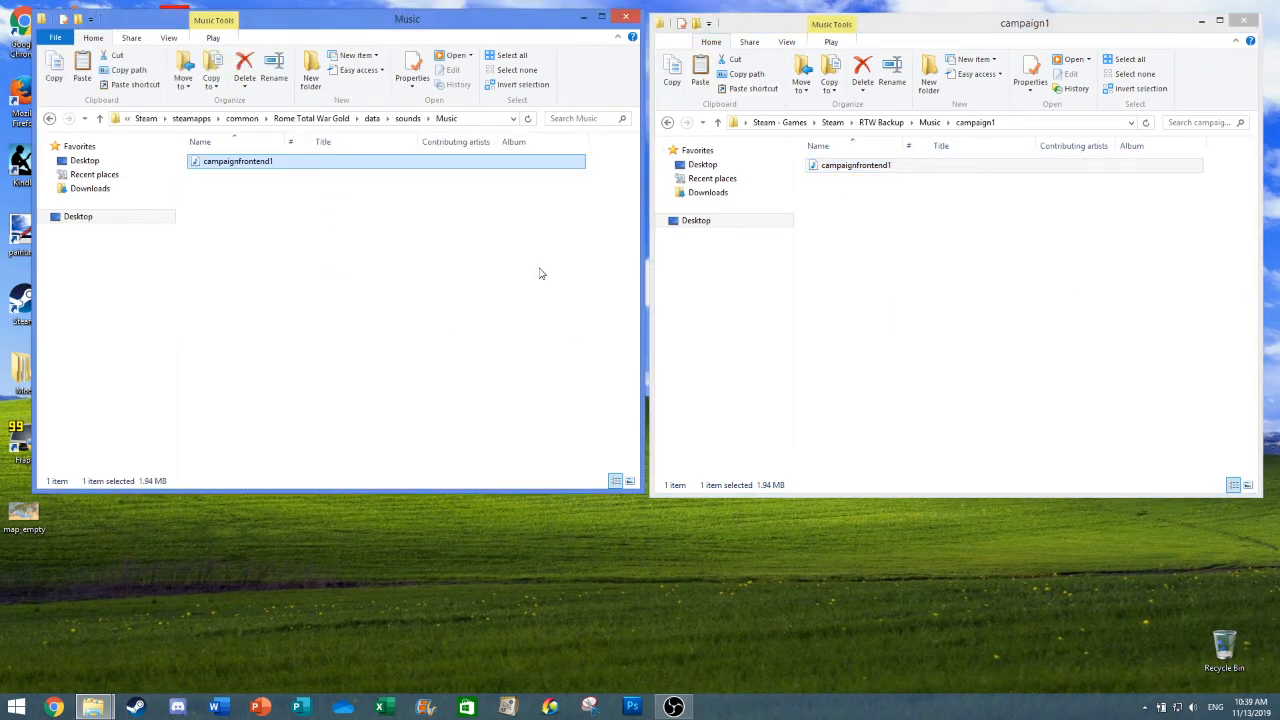
- Copy battle11, battle12 and battle14 from the battlemusic1 backup folder into the game's sounds\Music folder
click(667, 122)
double_click(836, 180)
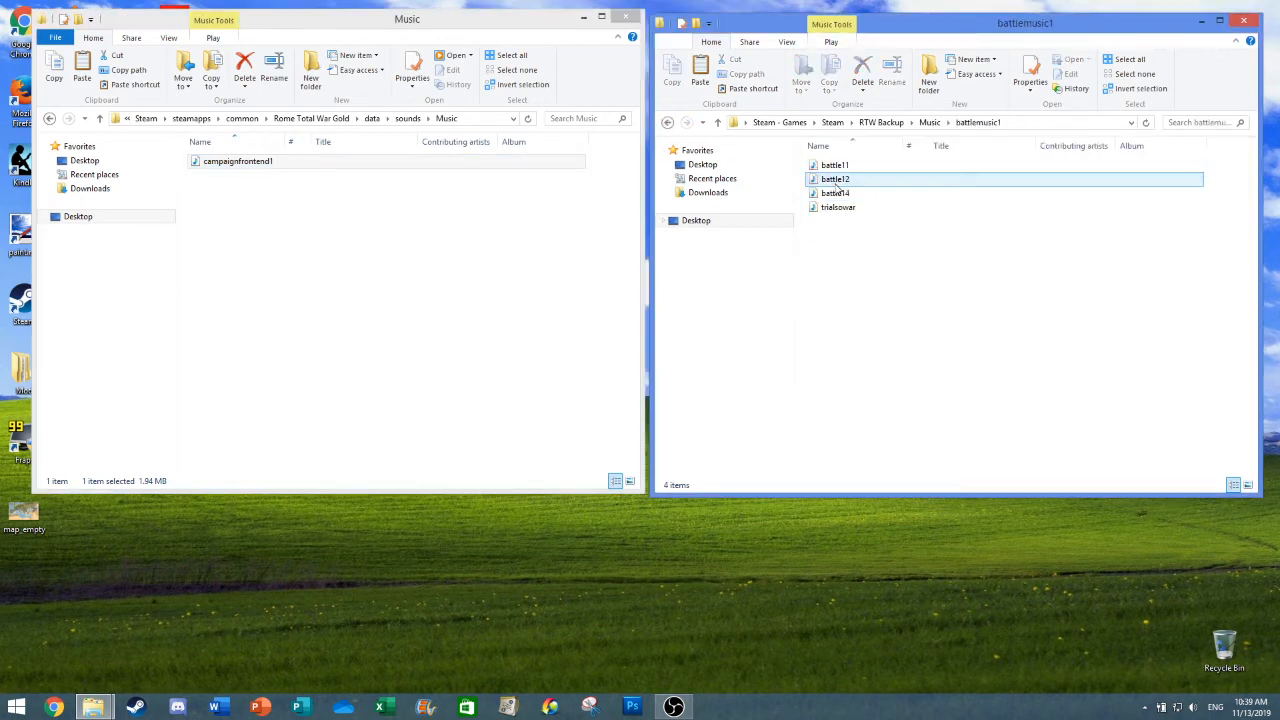
drag(1208, 166, 1104, 189)
right_click(1104, 189)
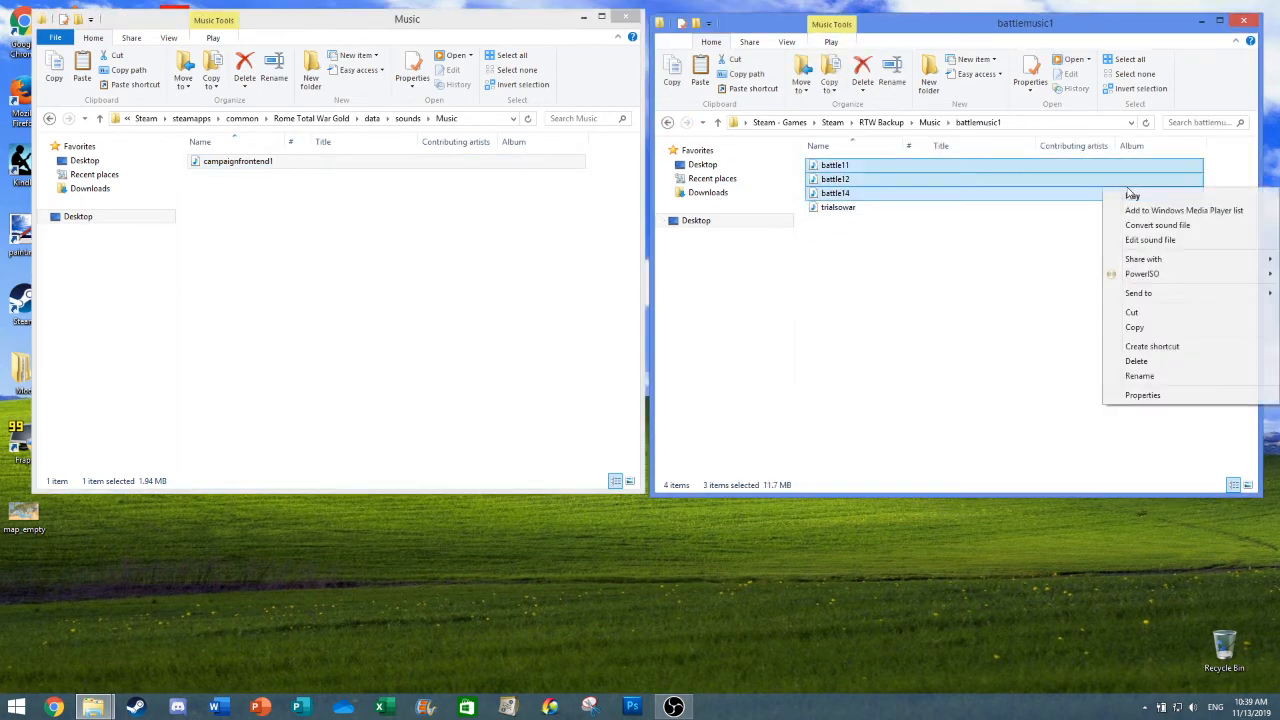
click(1136, 328)
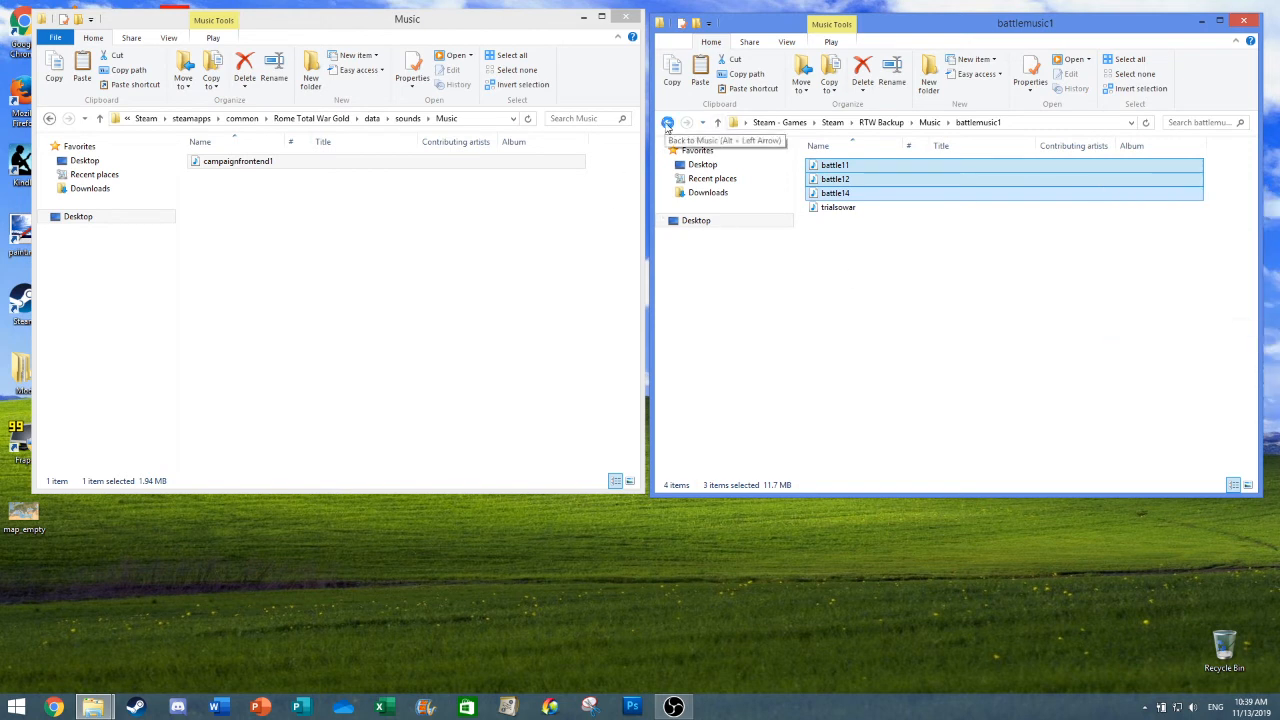
click(667, 123)
click(521, 229)
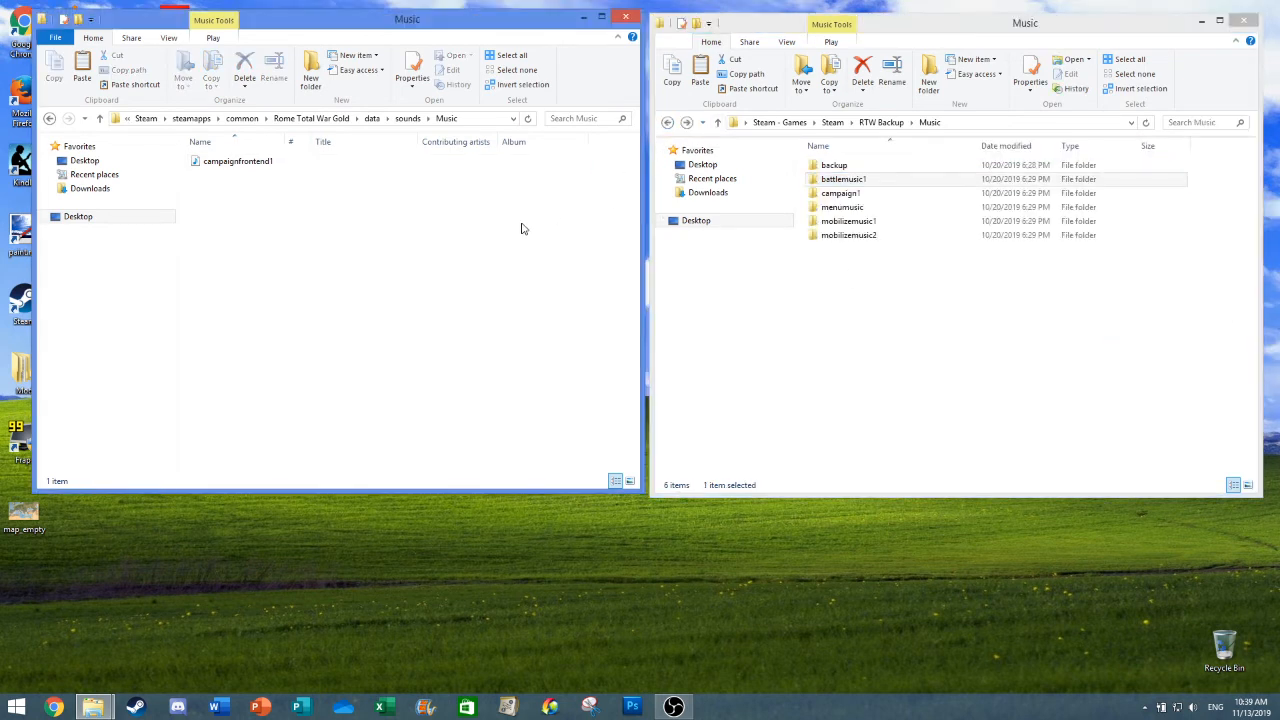
key(ctrl+v)
click(215, 231)
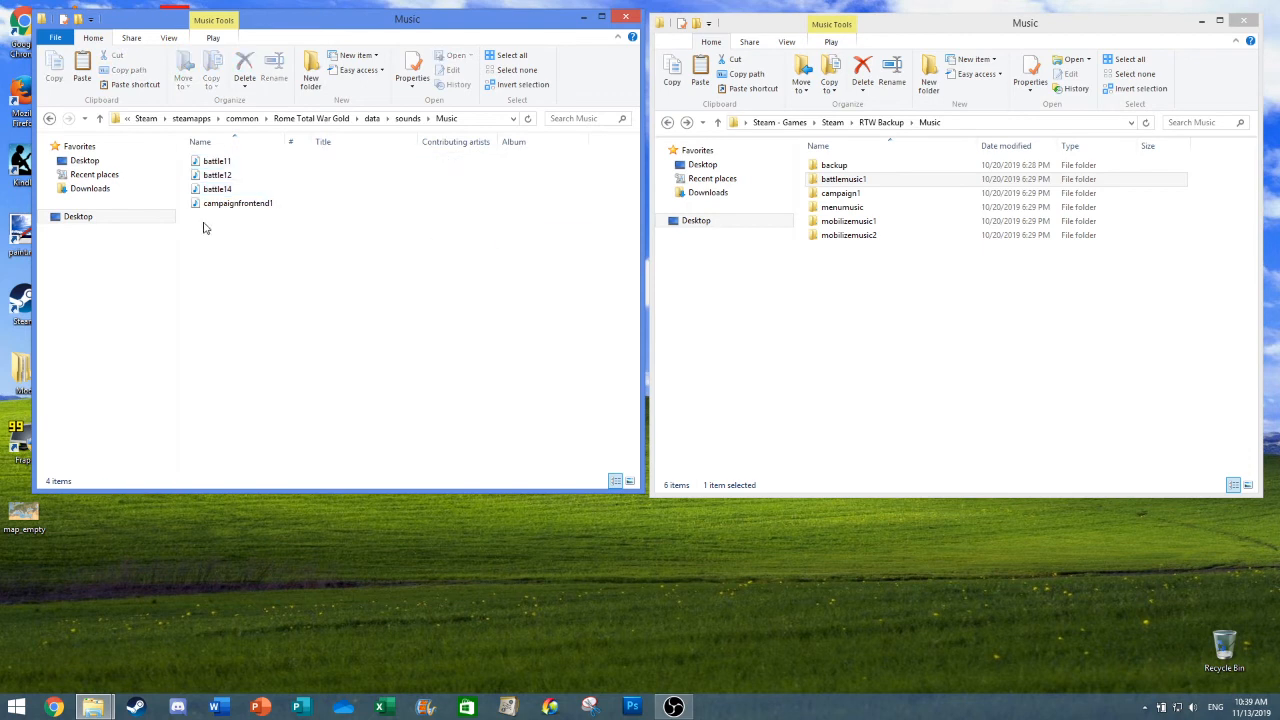
- Copy menufrontend from the menumusic backup folder into the game's sounds\Music folder
double_click(845, 207)
click(880, 166)
right_click(914, 177)
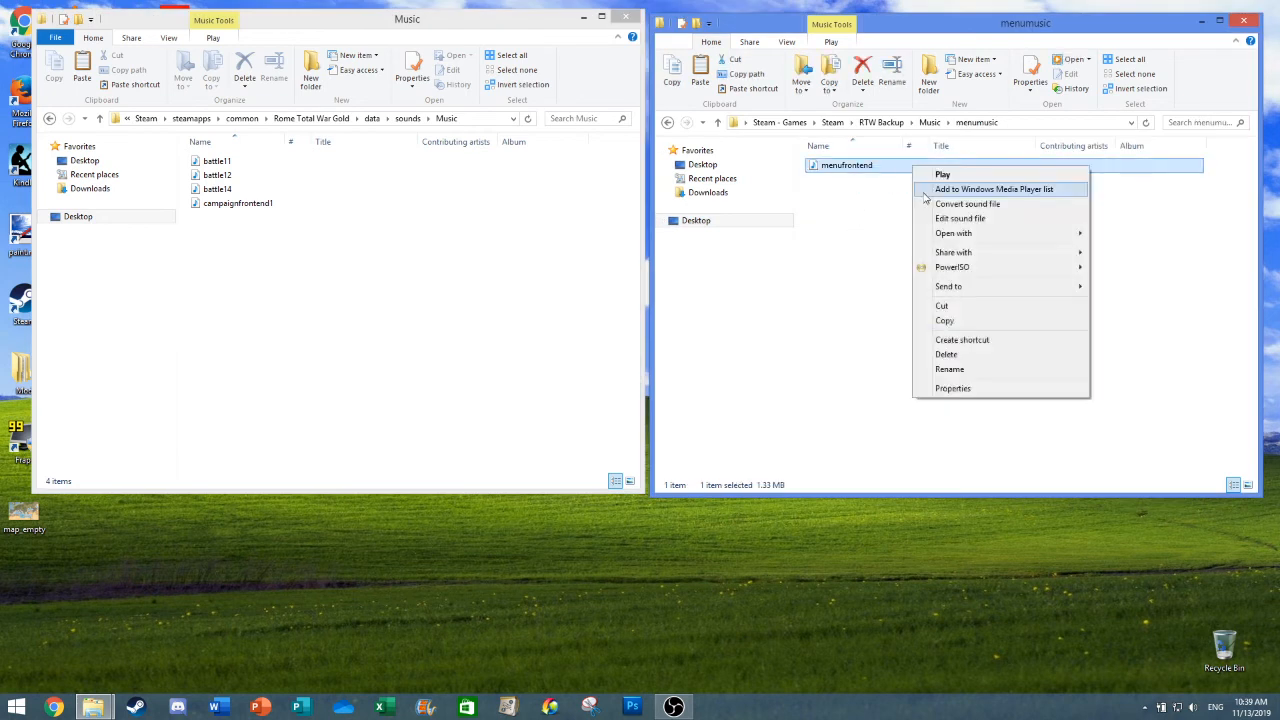
click(944, 320)
click(312, 272)
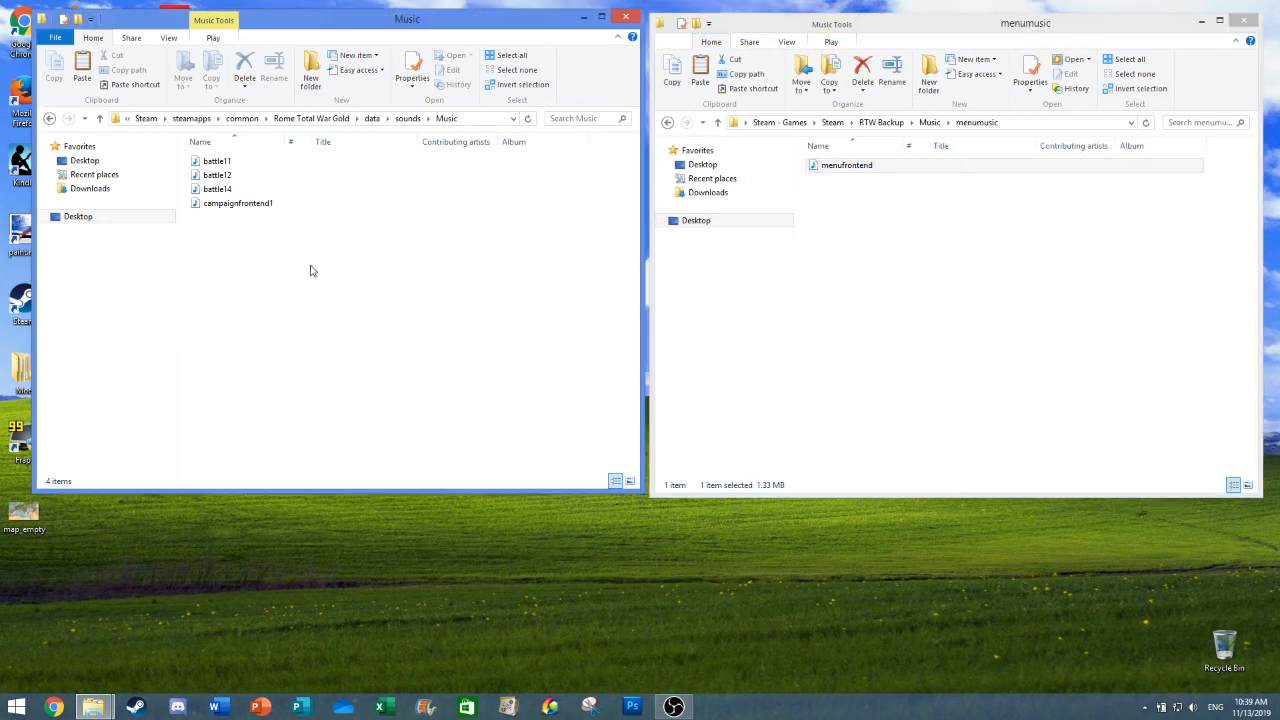
key(ctrl+v)
- Copy only move5 from the mobilizemusic1 backup folder into the game's sounds\Music folder
click(667, 122)
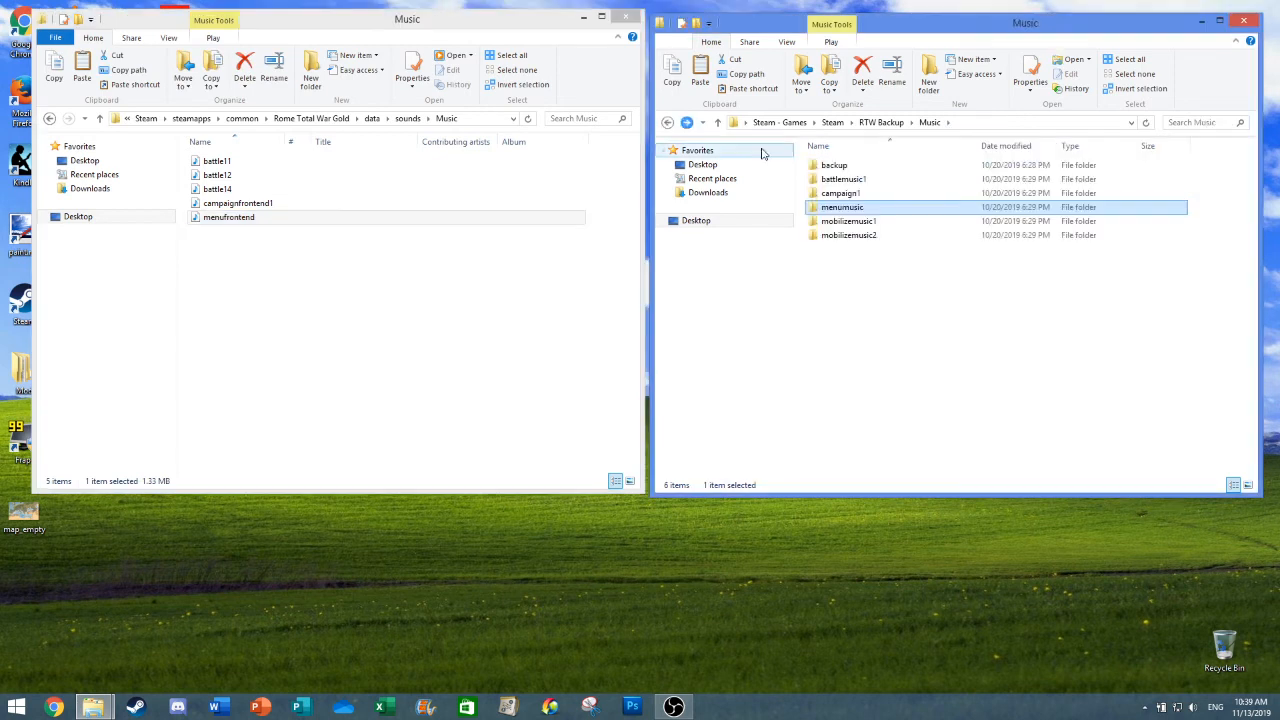
double_click(848, 222)
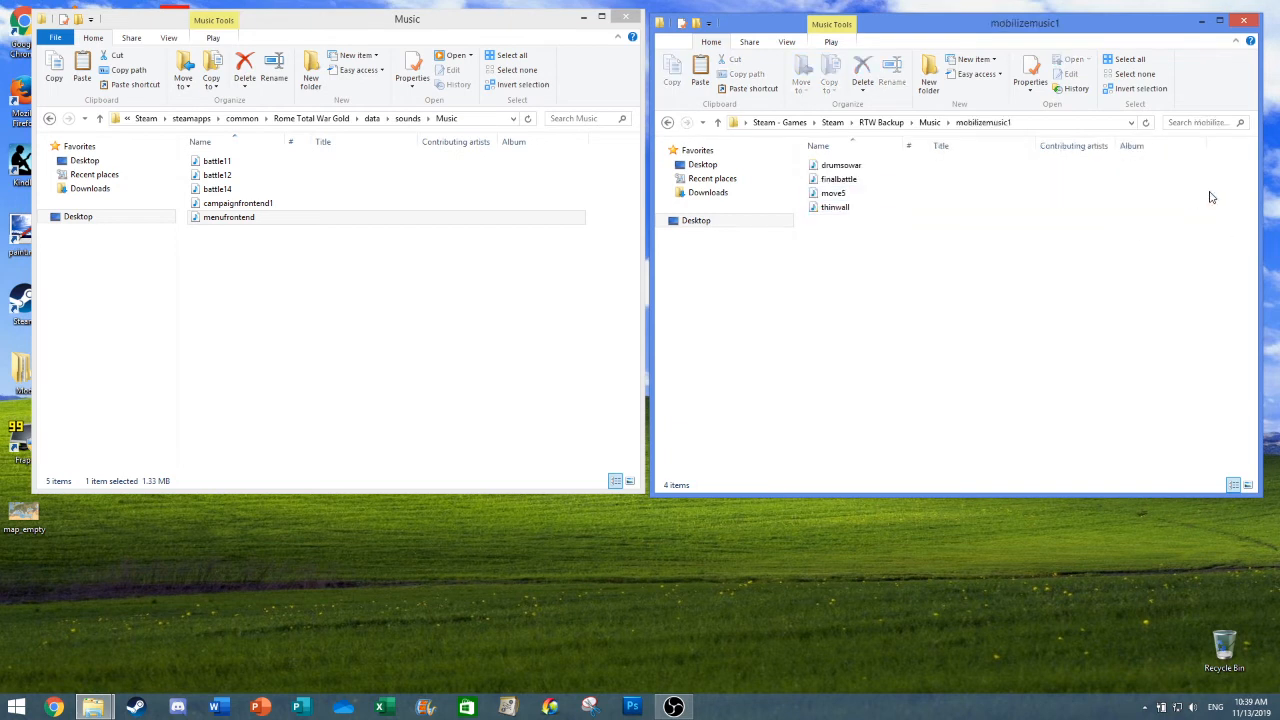
click(1175, 194)
click(1174, 180)
ctrl+click(1158, 193)
click(1158, 193)
right_click(1155, 193)
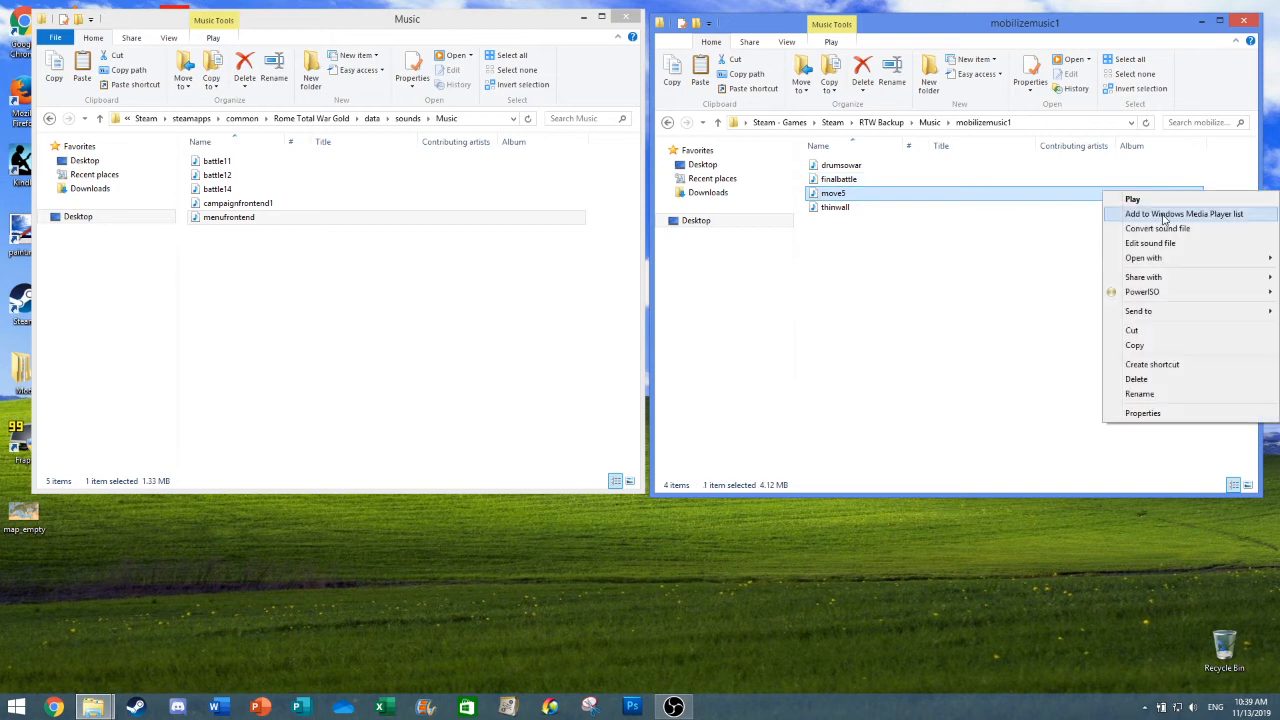
click(1135, 349)
click(477, 283)
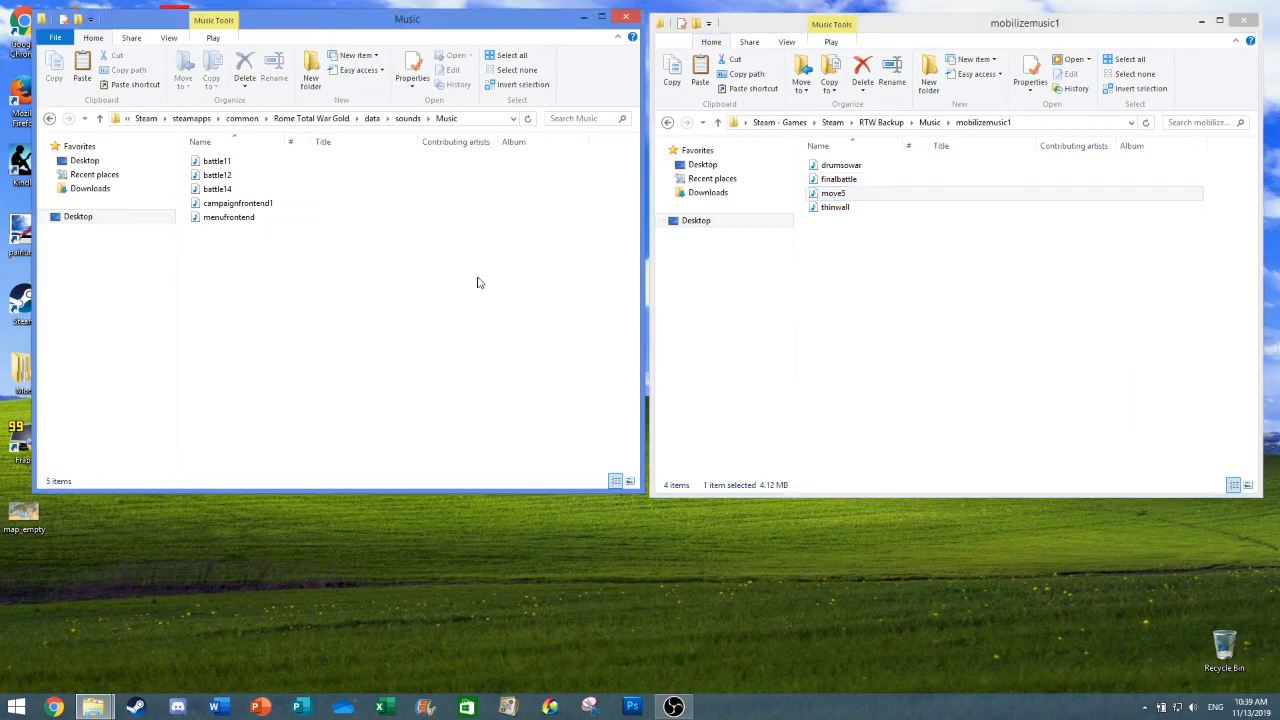
key(ctrl+v)
- Copy move8 from the mobilizemusic2 backup folder into the game's sounds\Music folder, and return to the backup's Music folder
click(673, 128)
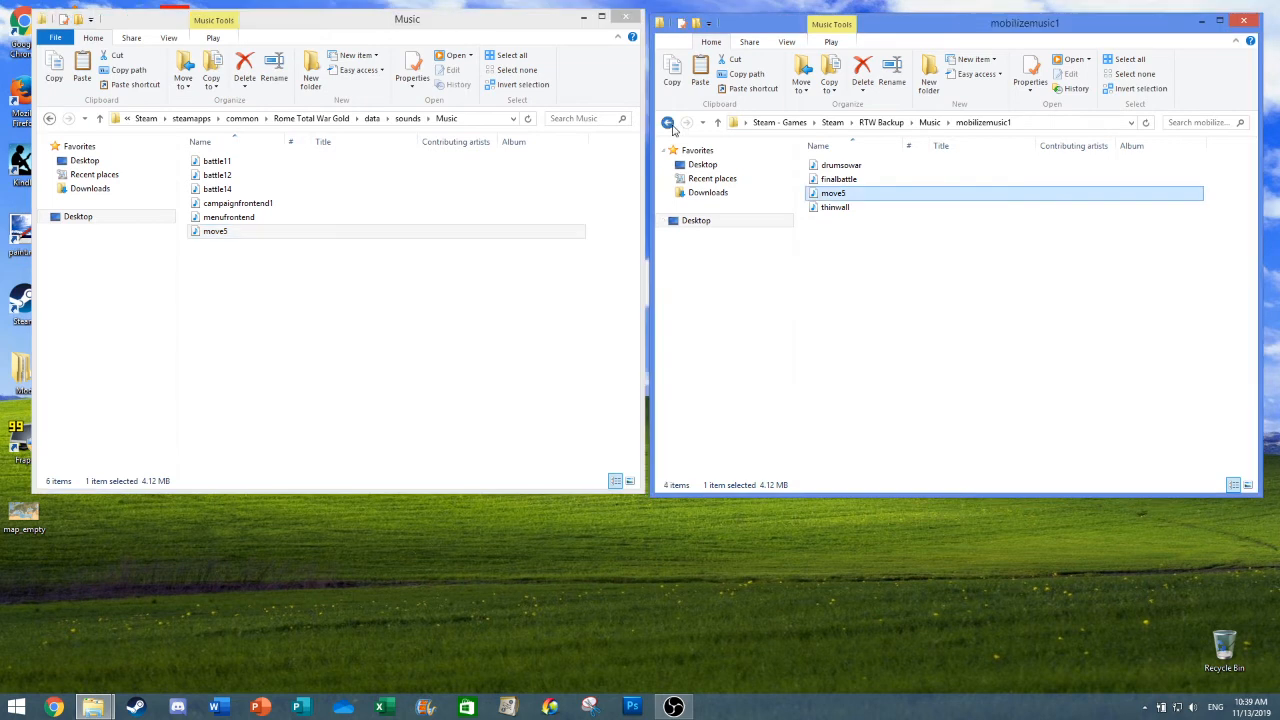
click(669, 124)
double_click(860, 236)
drag(985, 205, 1058, 170)
right_click(1058, 170)
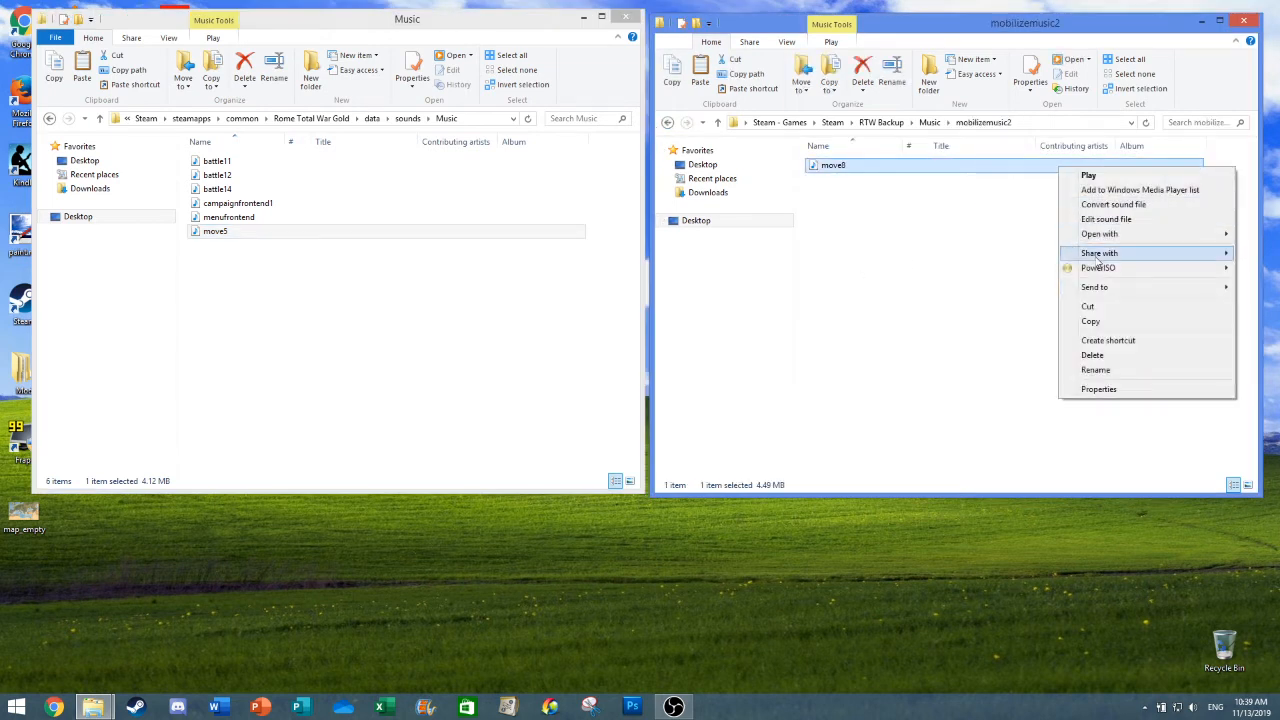
click(1090, 321)
click(476, 358)
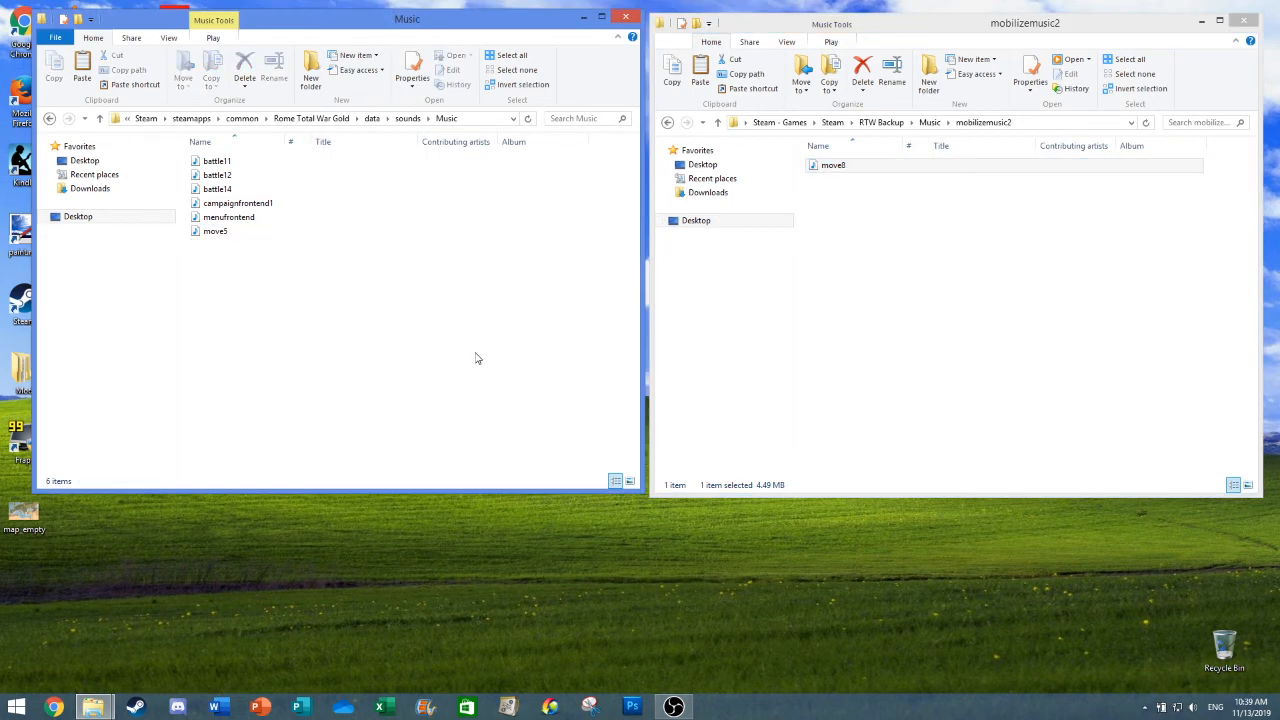
key(ctrl+v)
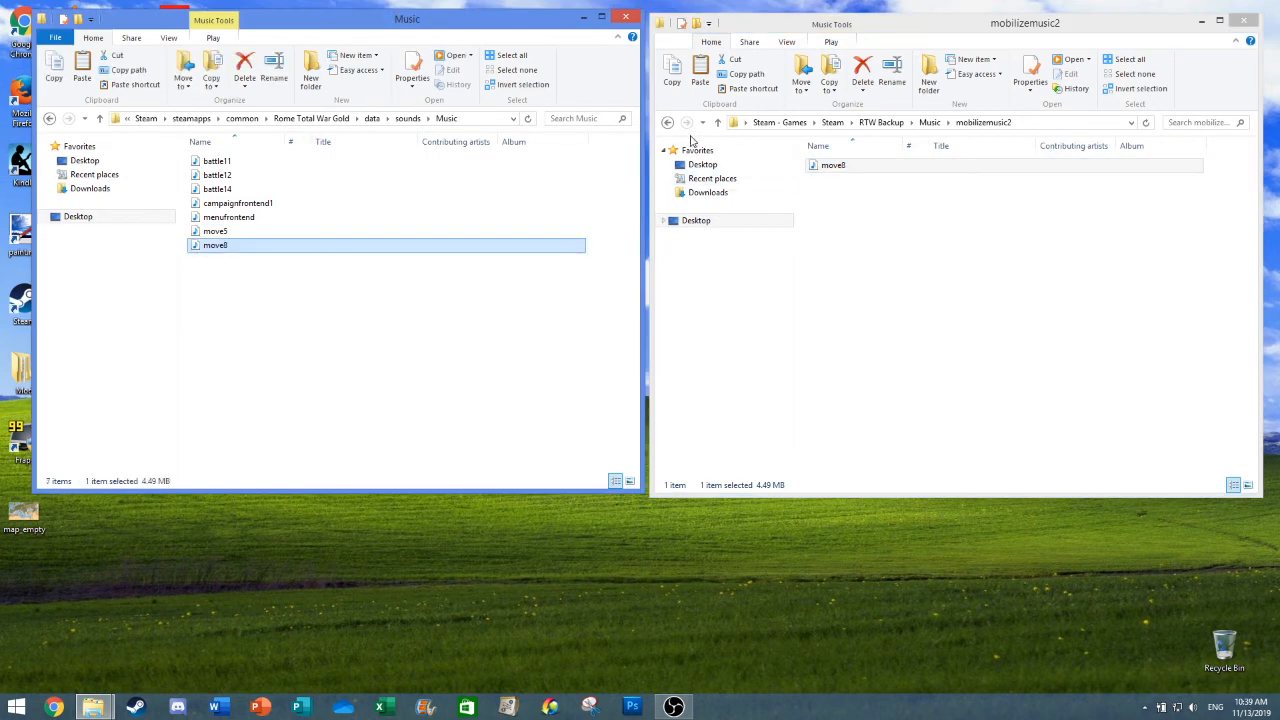
click(678, 133)
click(669, 123)
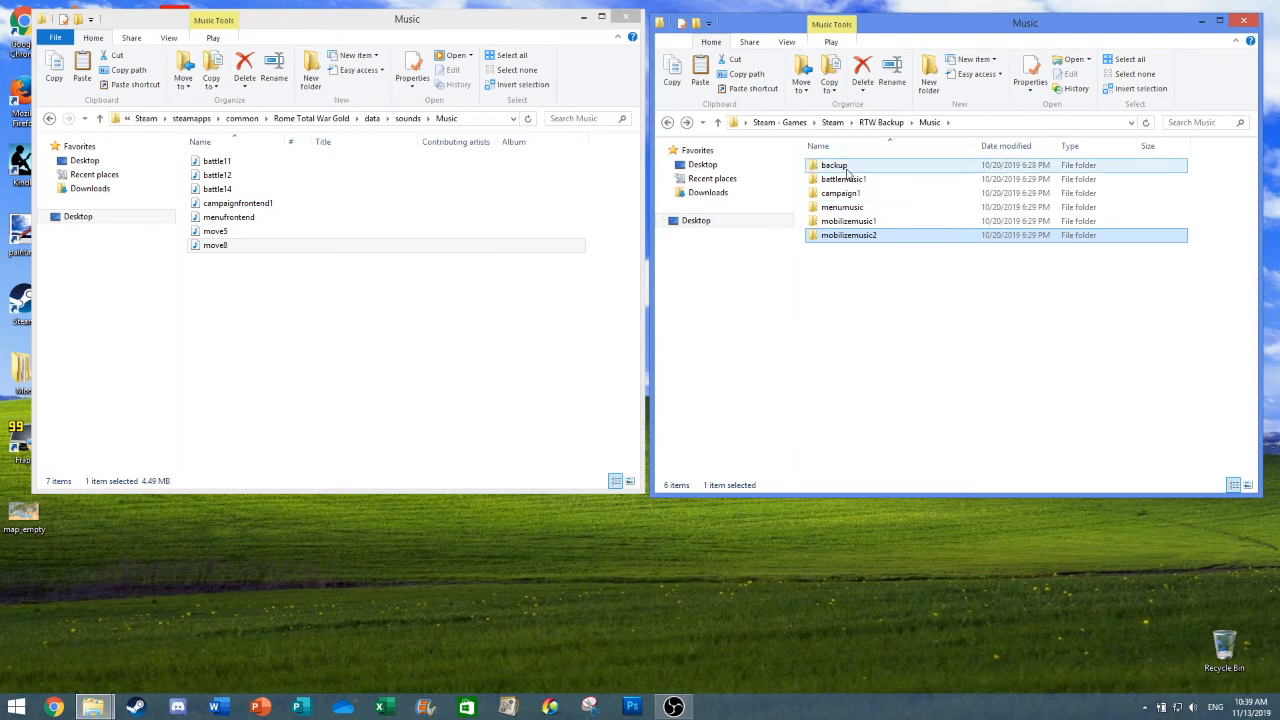
- Rename the events DAT file in the game's sounds folder to OLD
click(50, 119)
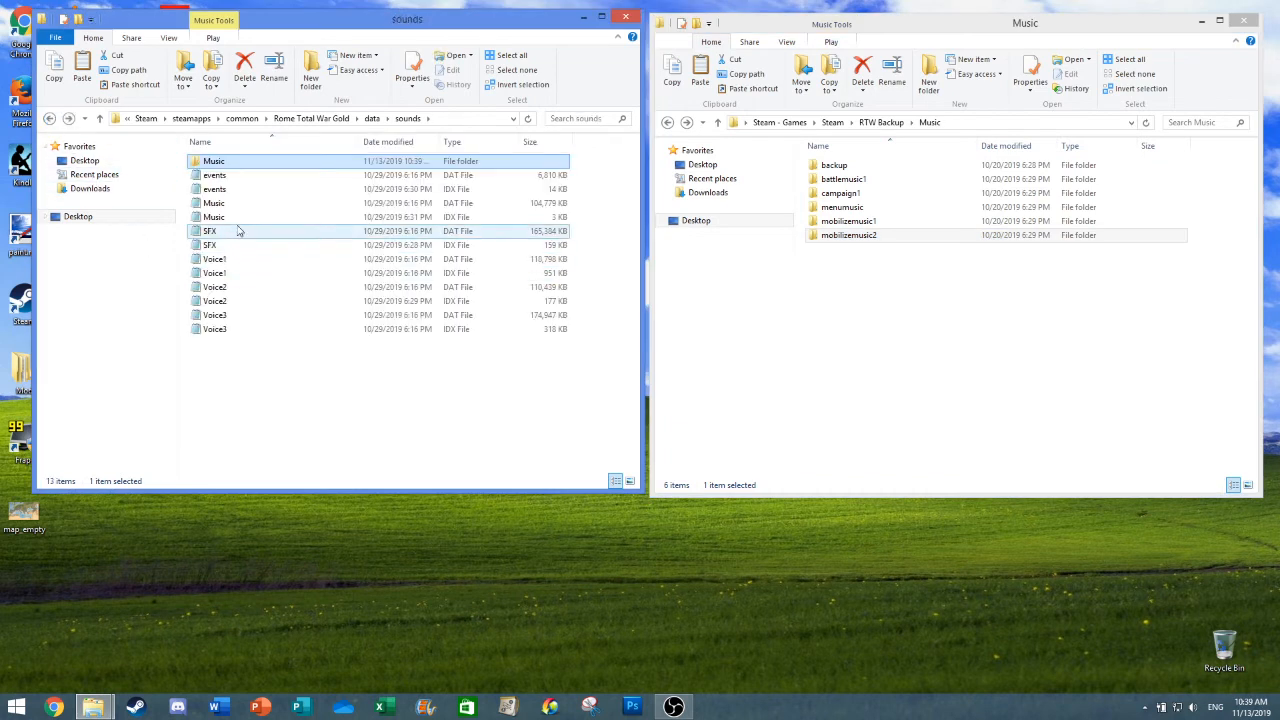
click(218, 176)
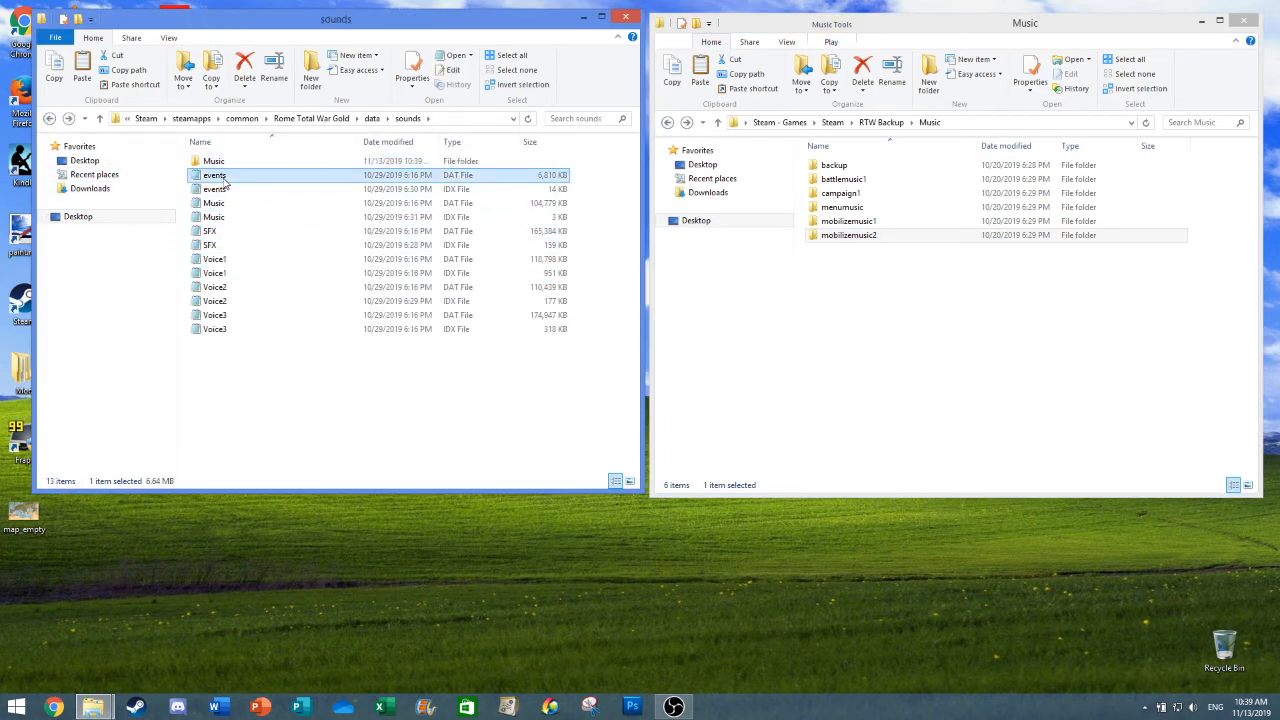
right_click(384, 186)
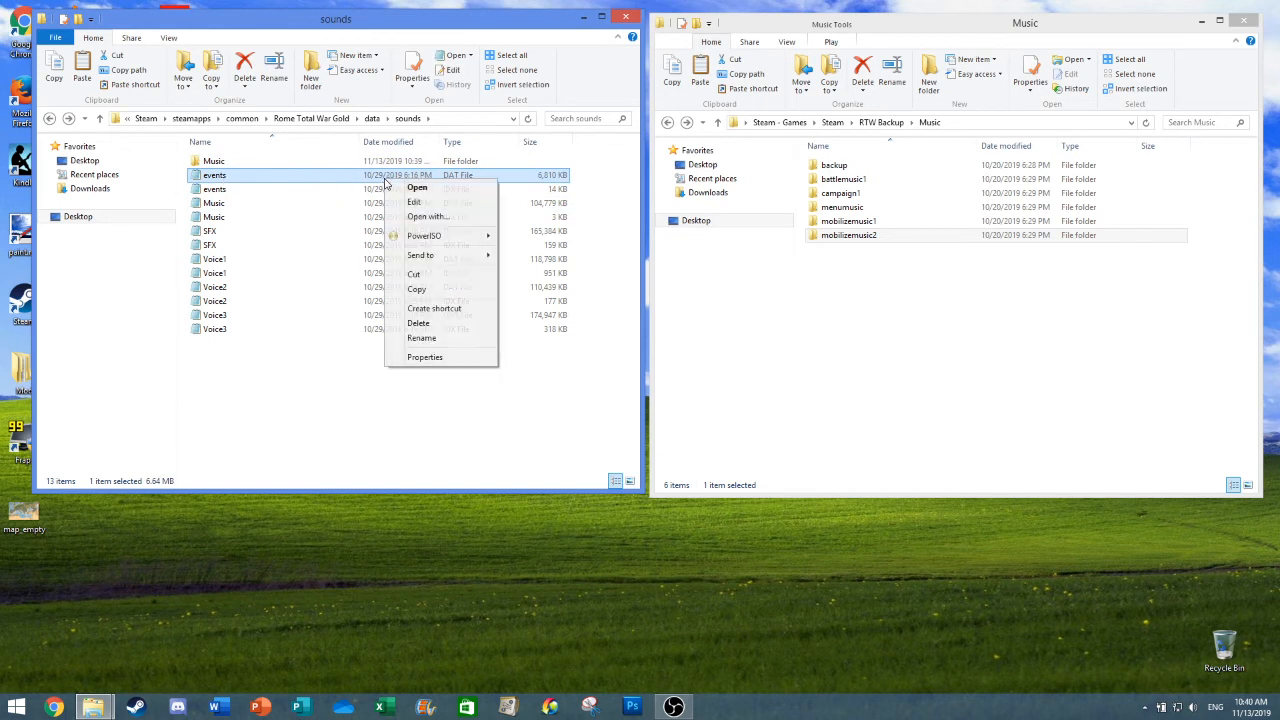
click(430, 338)
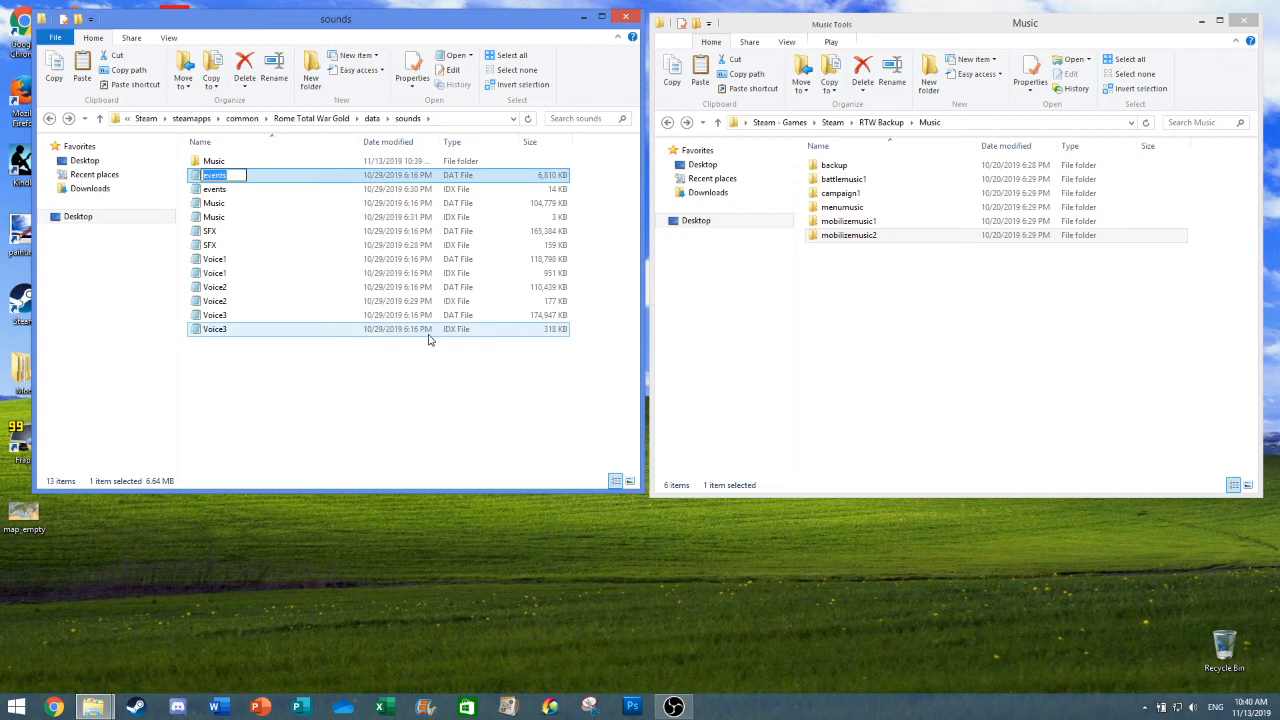
key(BackSpace)
text(OLD)
click(385, 385)
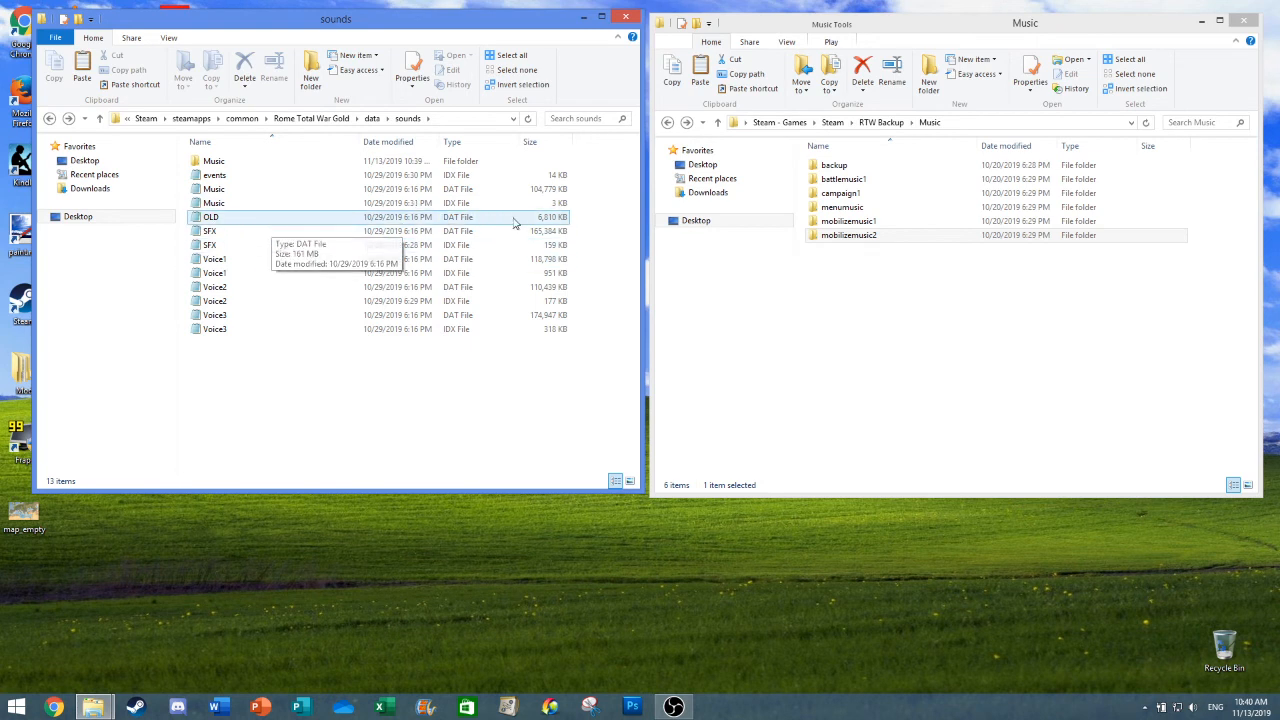
- Search the game's data folder for descr_sounds_battle, and view the descr_sounds_battle_events file before closing it
click(49, 118)
scroll(331, 360, down, 5)
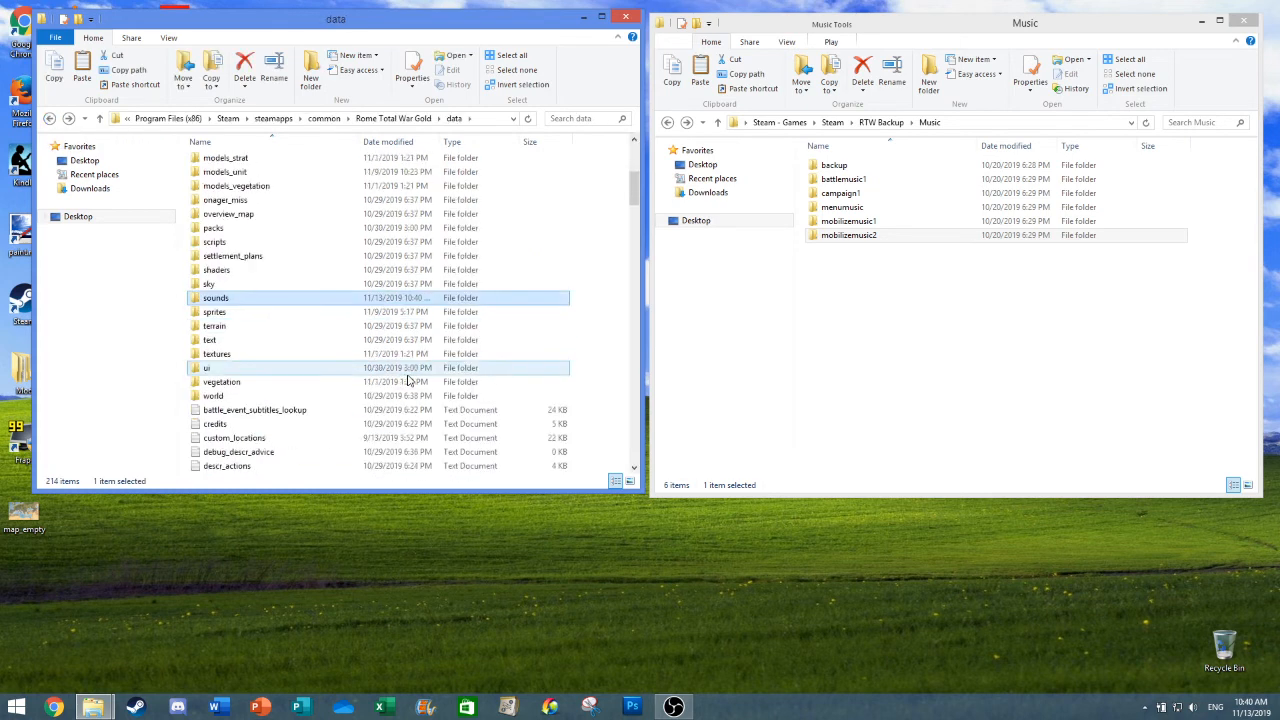
click(575, 118)
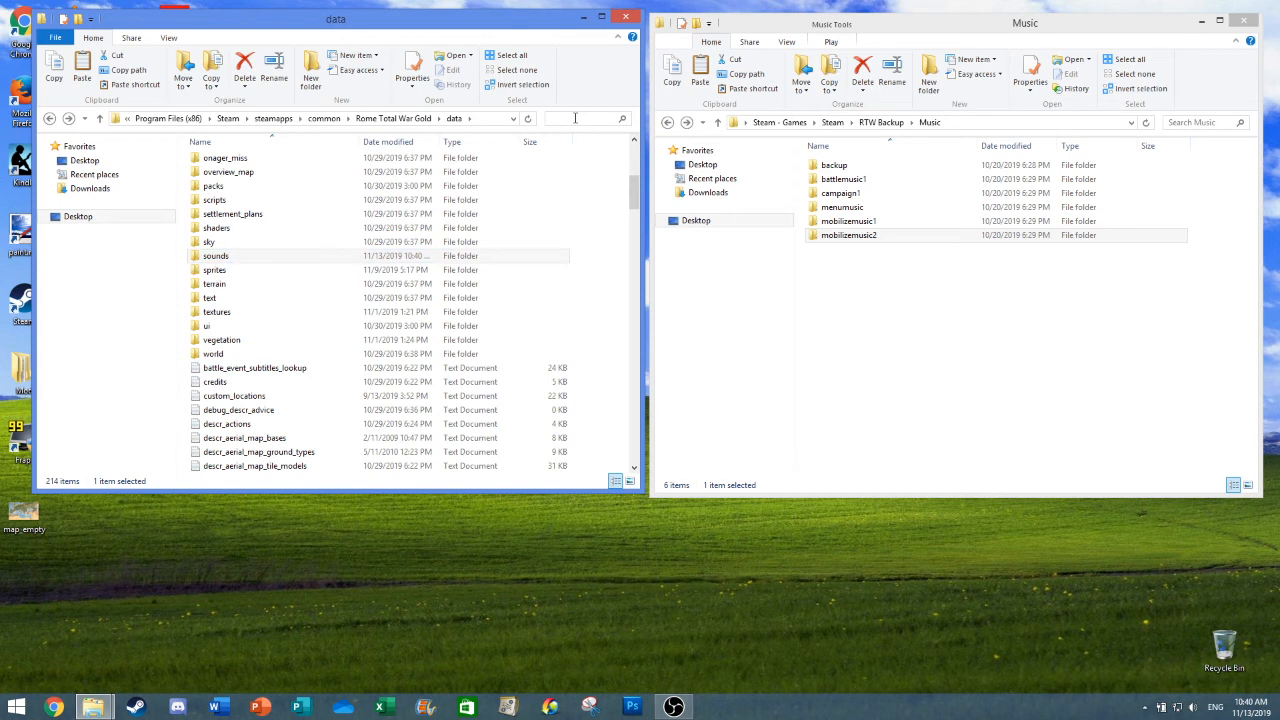
text(descr_sou)
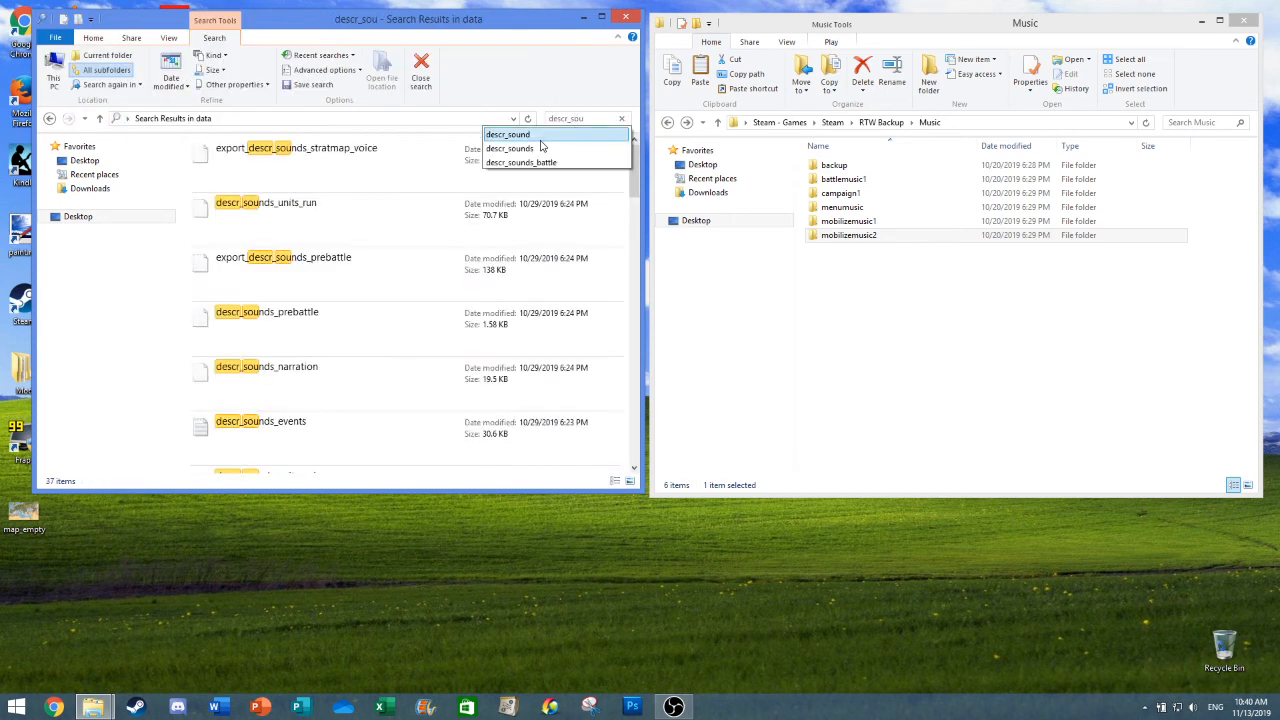
click(520, 162)
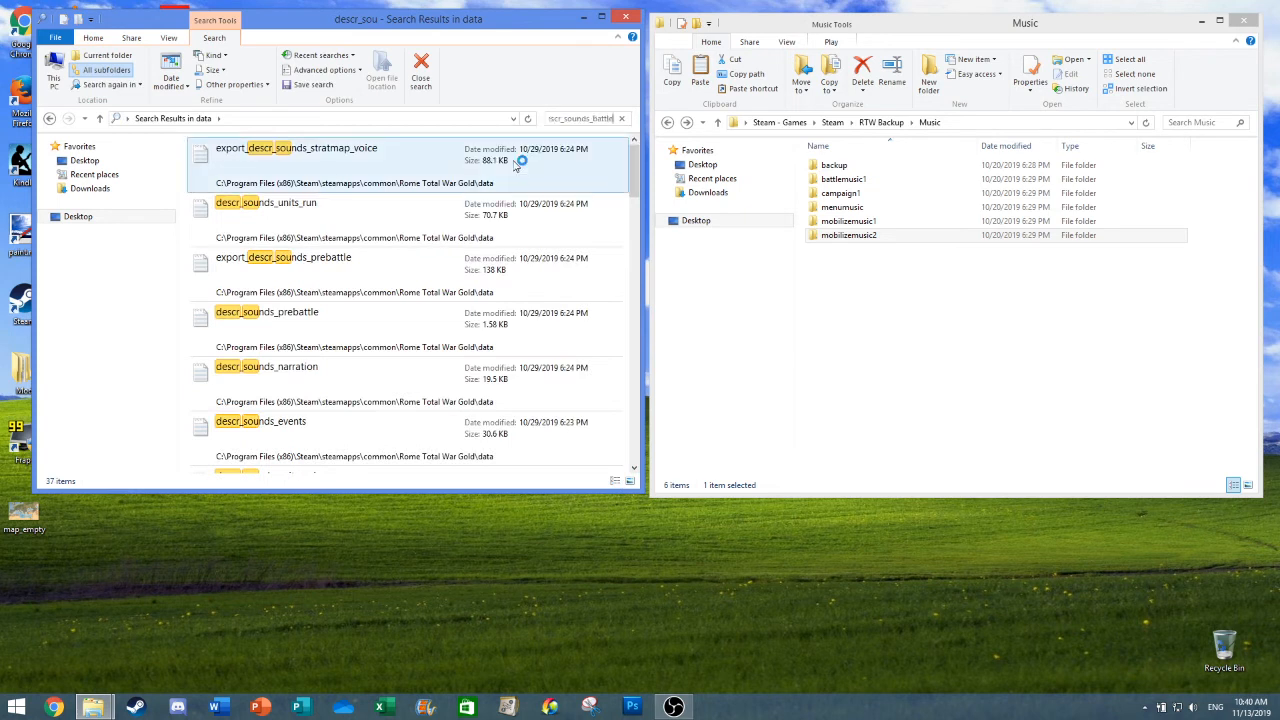
double_click(460, 170)
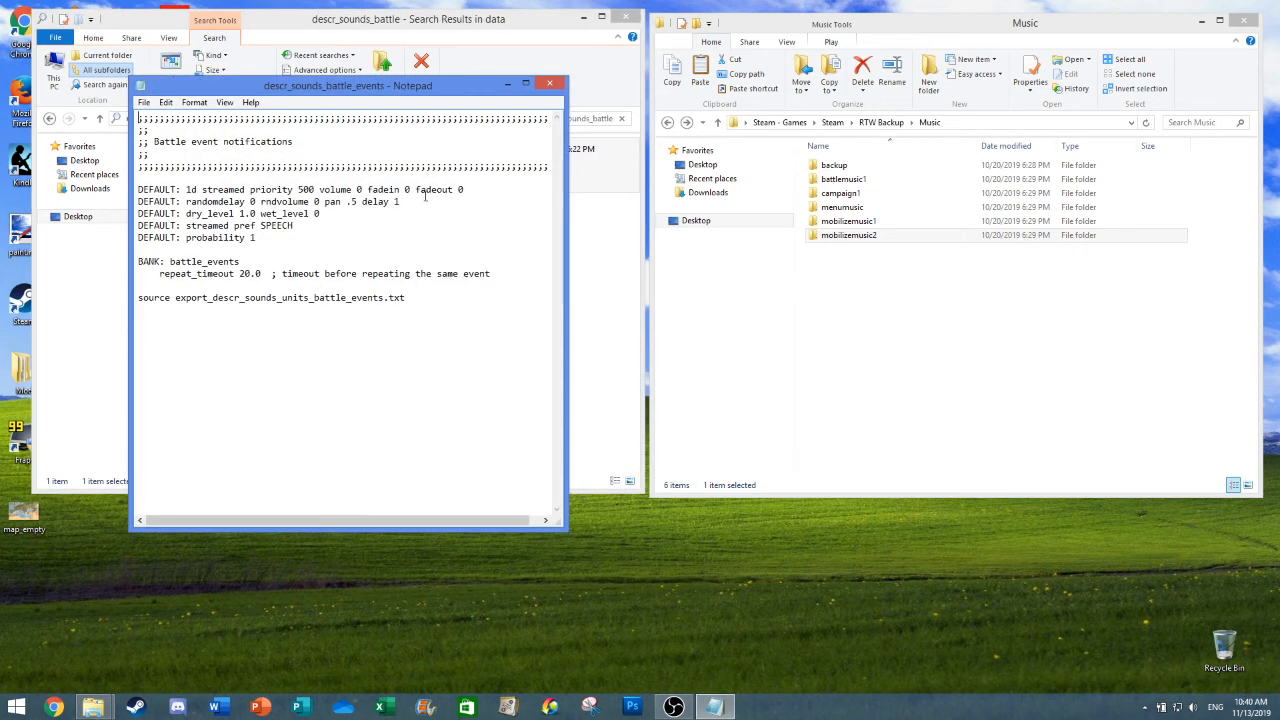
click(549, 84)
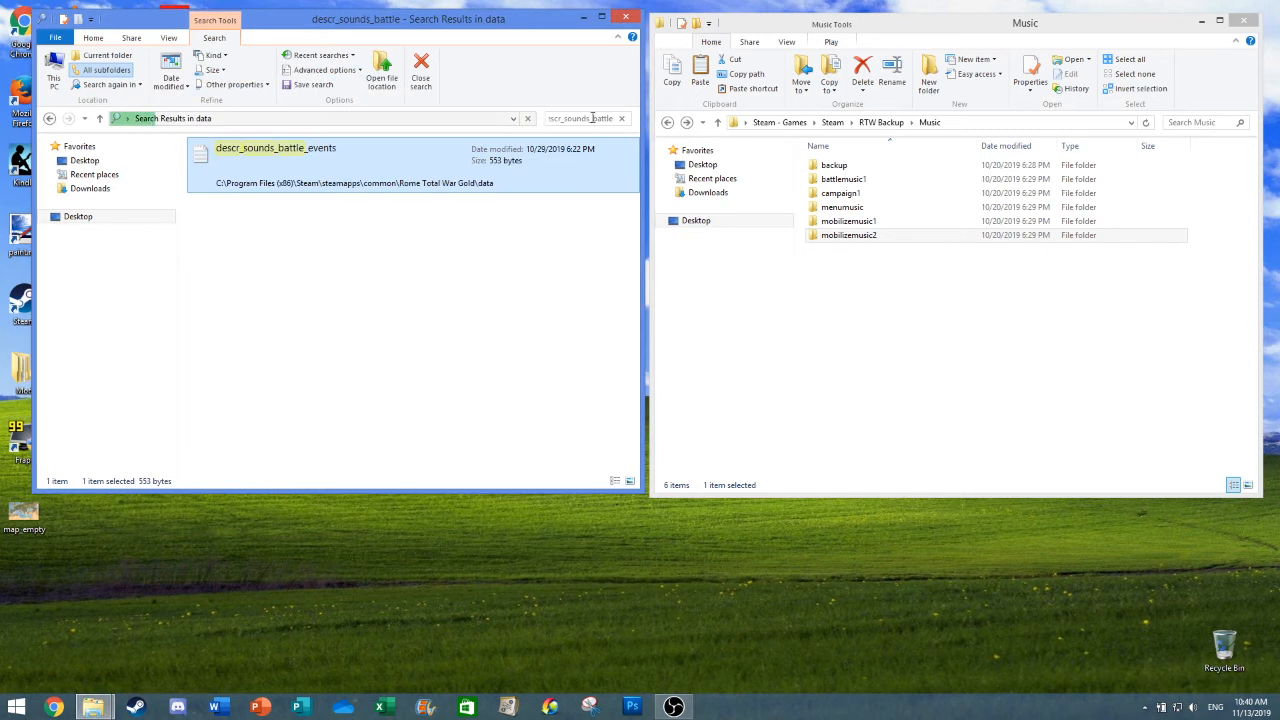
- Broaden the data folder search to descr_sounds_ and open the descr_sounds_music file
click(620, 121)
click(594, 119)
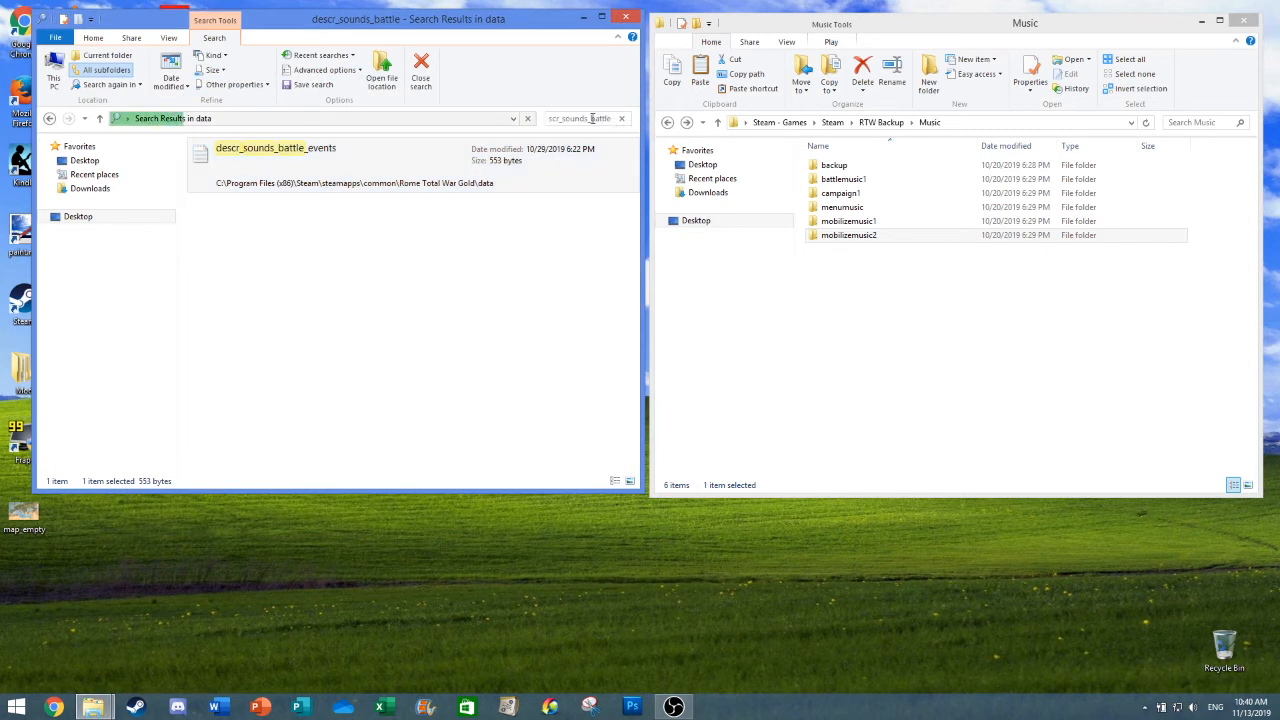
double_click(594, 119)
key(BackSpace)
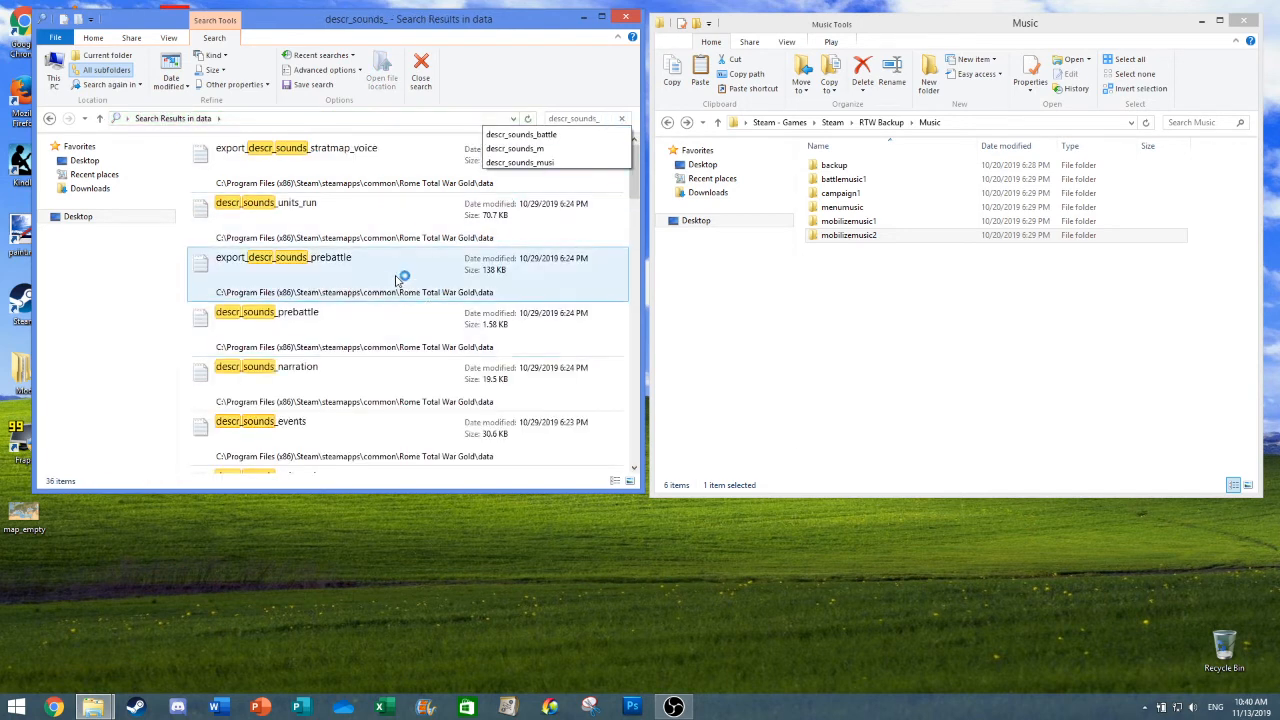
click(385, 238)
scroll(385, 245, down, 5)
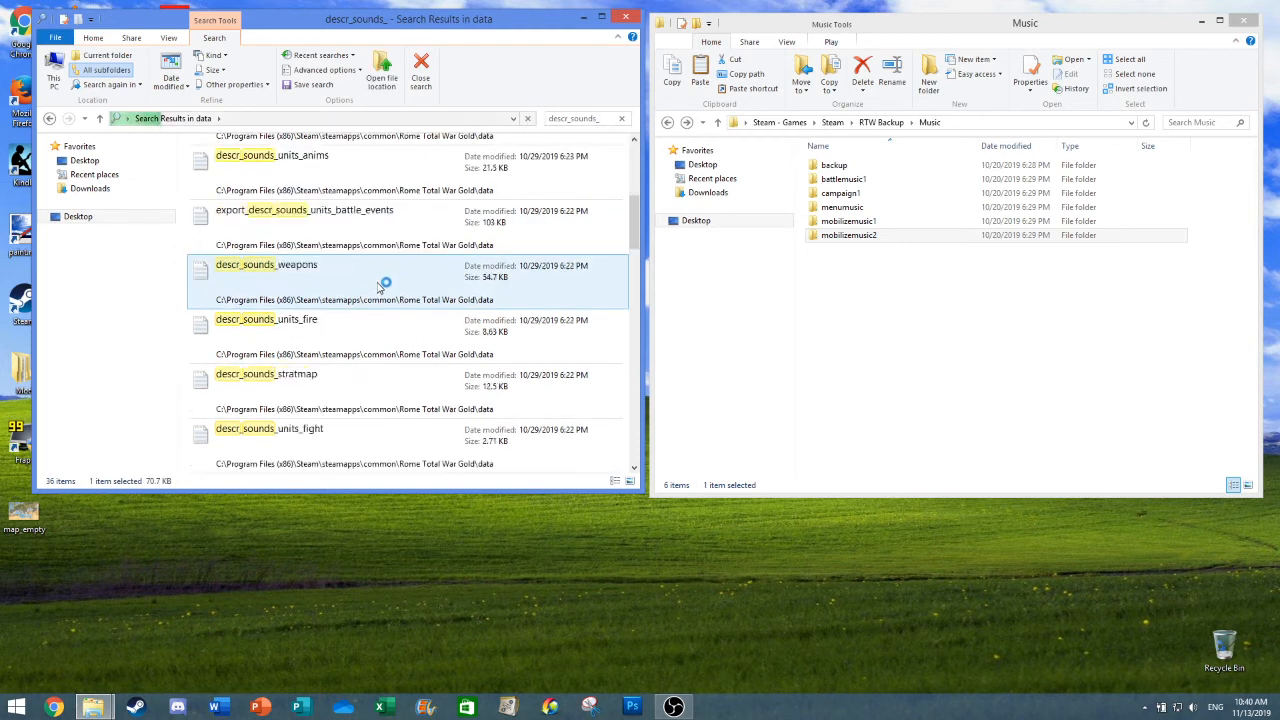
scroll(385, 290, down, 3)
double_click(364, 290)
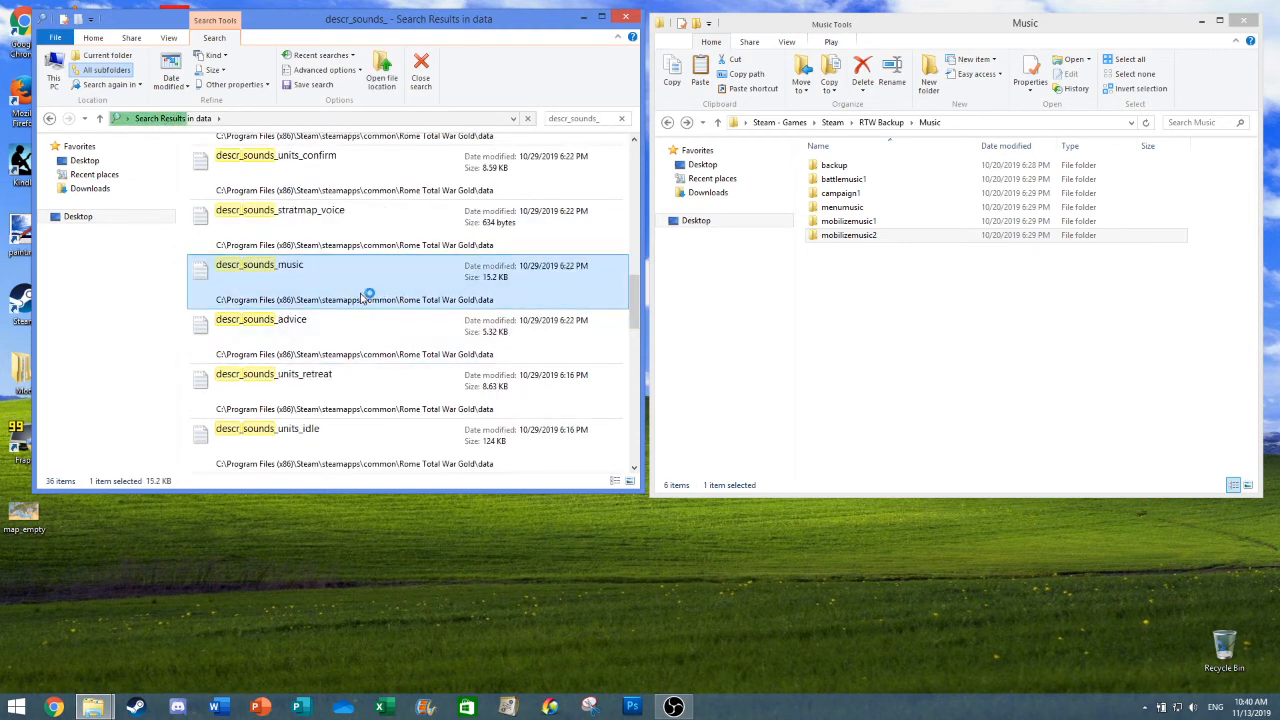
- Set the descr_sounds_music text beside the game's folder window and open the sounds\Music folder there
scroll(317, 274, down, 10)
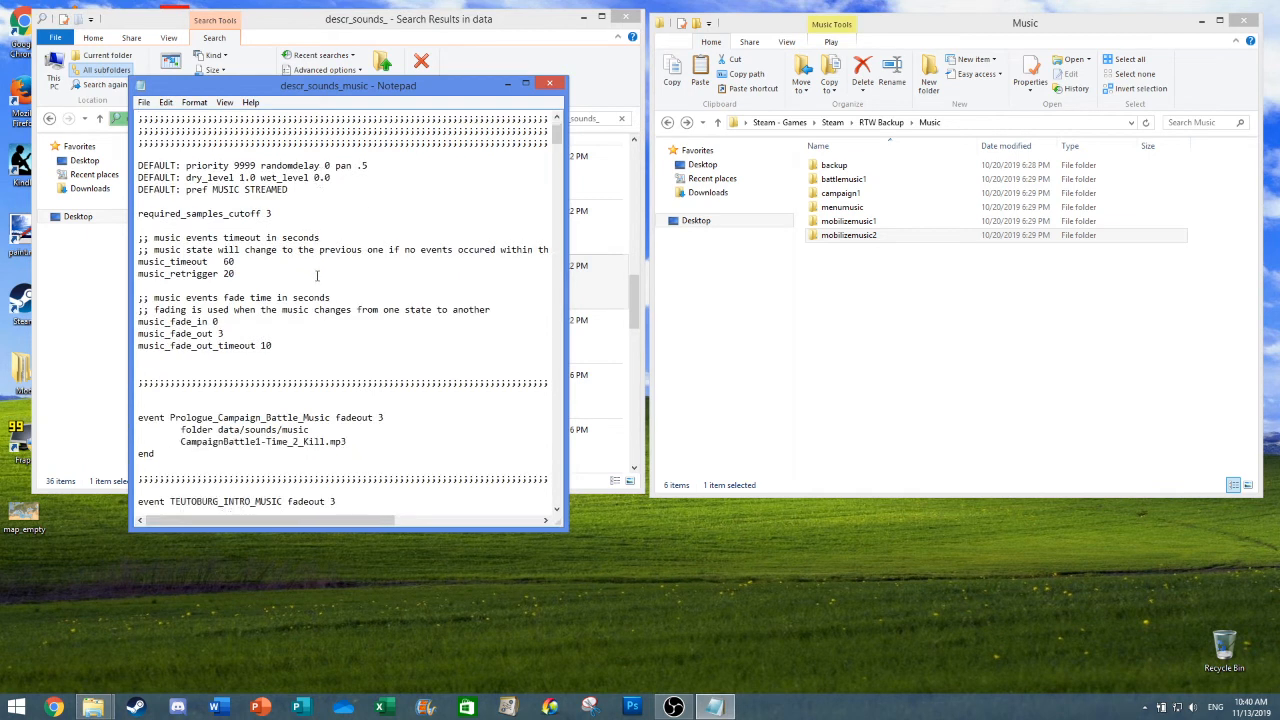
scroll(317, 274, down, 12)
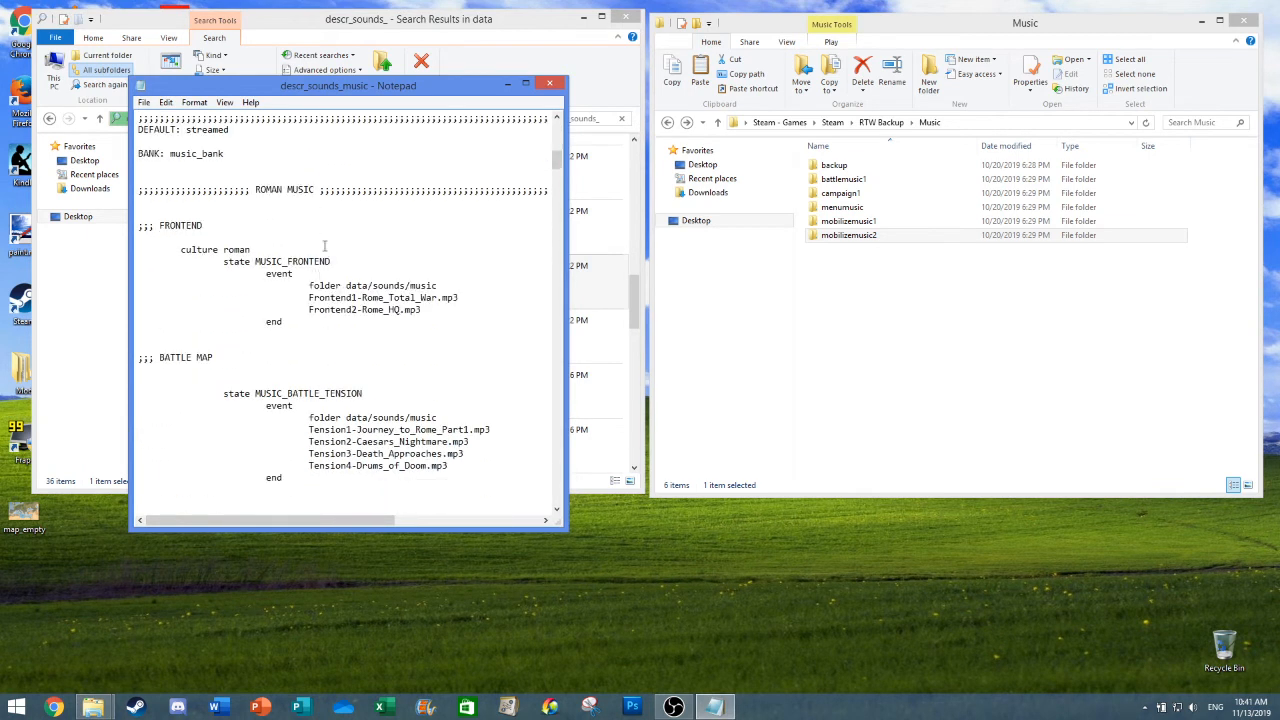
drag(334, 90, 376, 77)
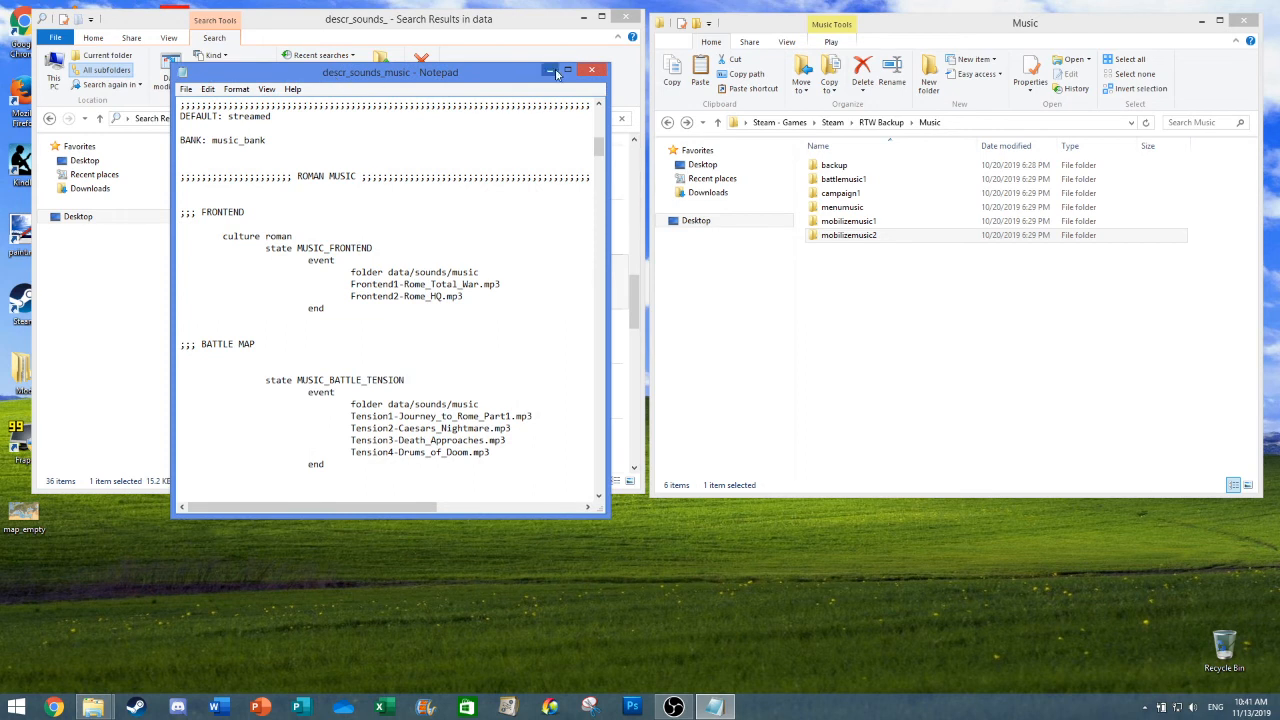
drag(484, 64, 944, 62)
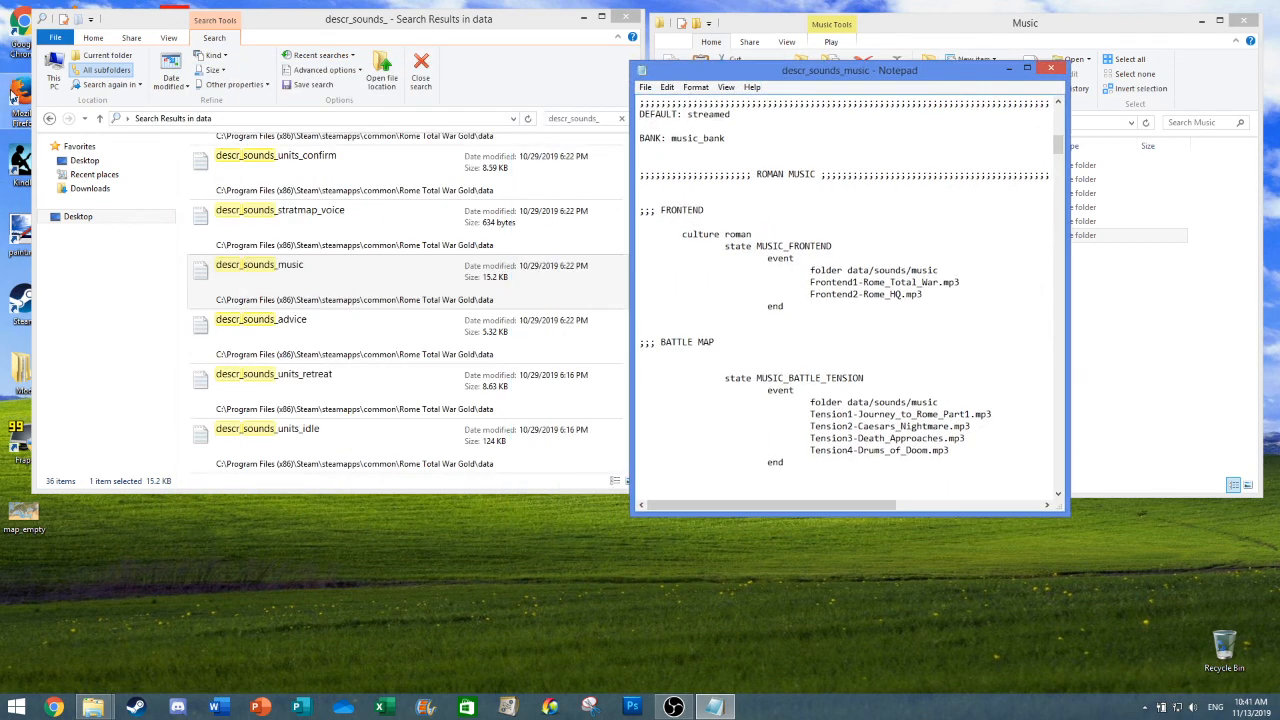
click(52, 120)
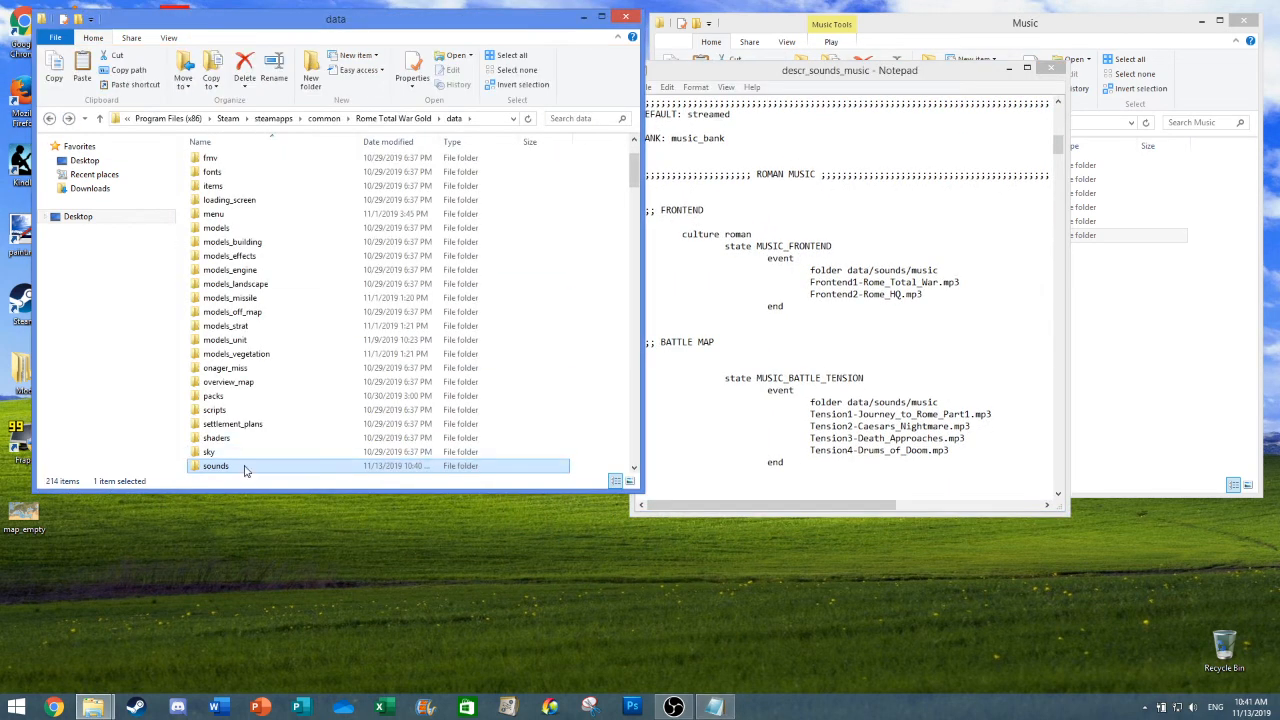
double_click(249, 468)
double_click(213, 161)
drag(789, 76, 818, 70)
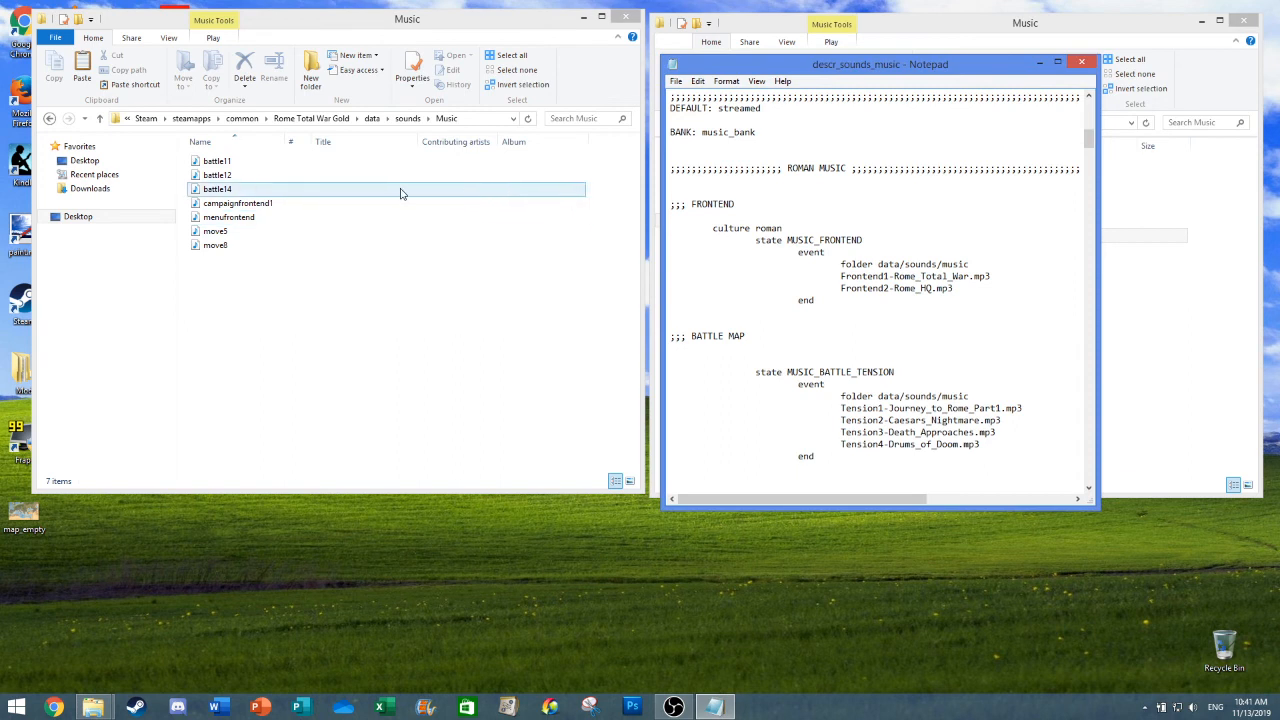
- Enlarge the descr_sounds_music window in height and width so that full lines fit beside the Music folder
scroll(810, 408, up, 20)
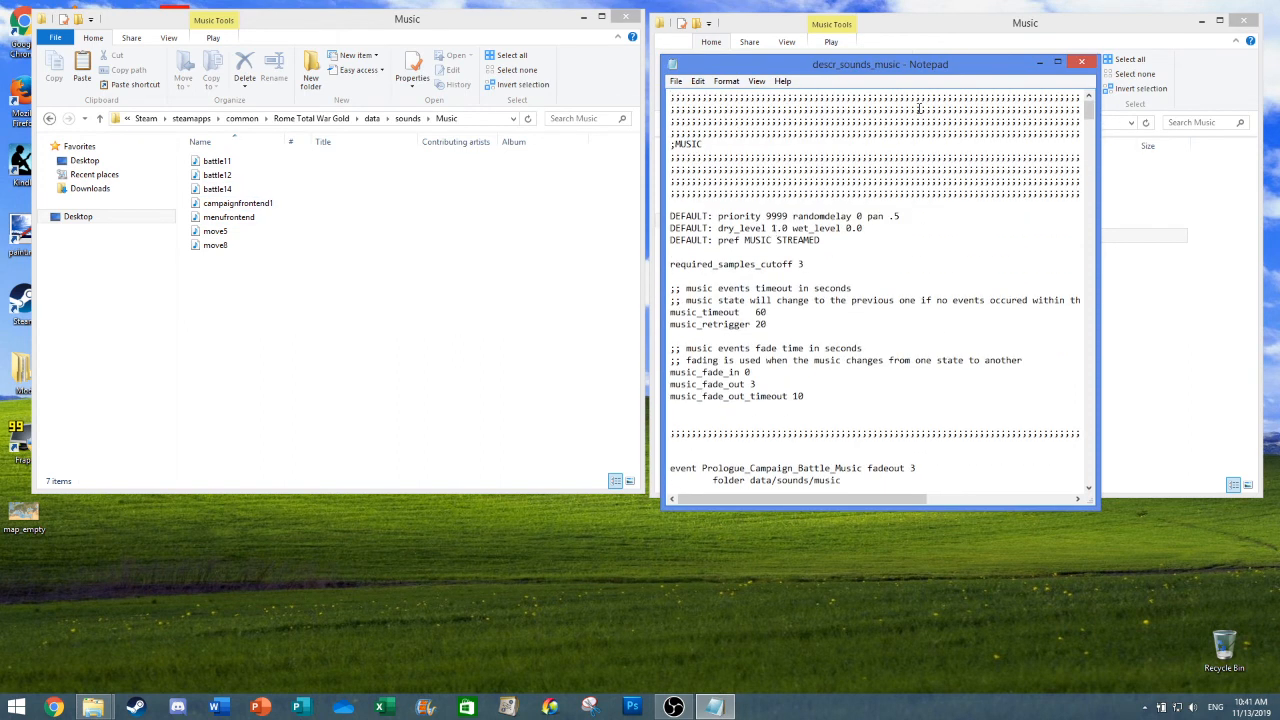
drag(941, 507, 957, 676)
drag(1099, 561, 1268, 560)
drag(1004, 57, 1005, 12)
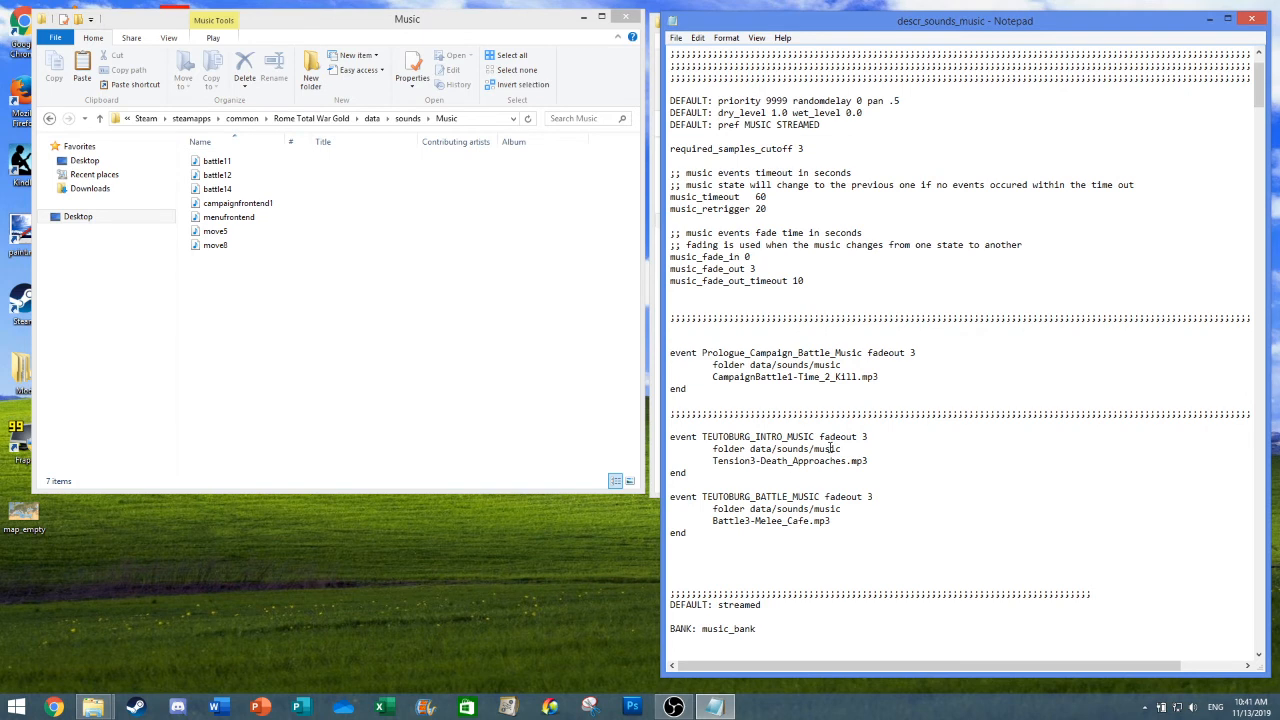
- Add menufrontend.mp3 below Frontend2-Rome_HQ.mp3 in the Roman MUSIC_FRONTEND event
scroll(830, 448, down, 5)
scroll(821, 459, down, 9)
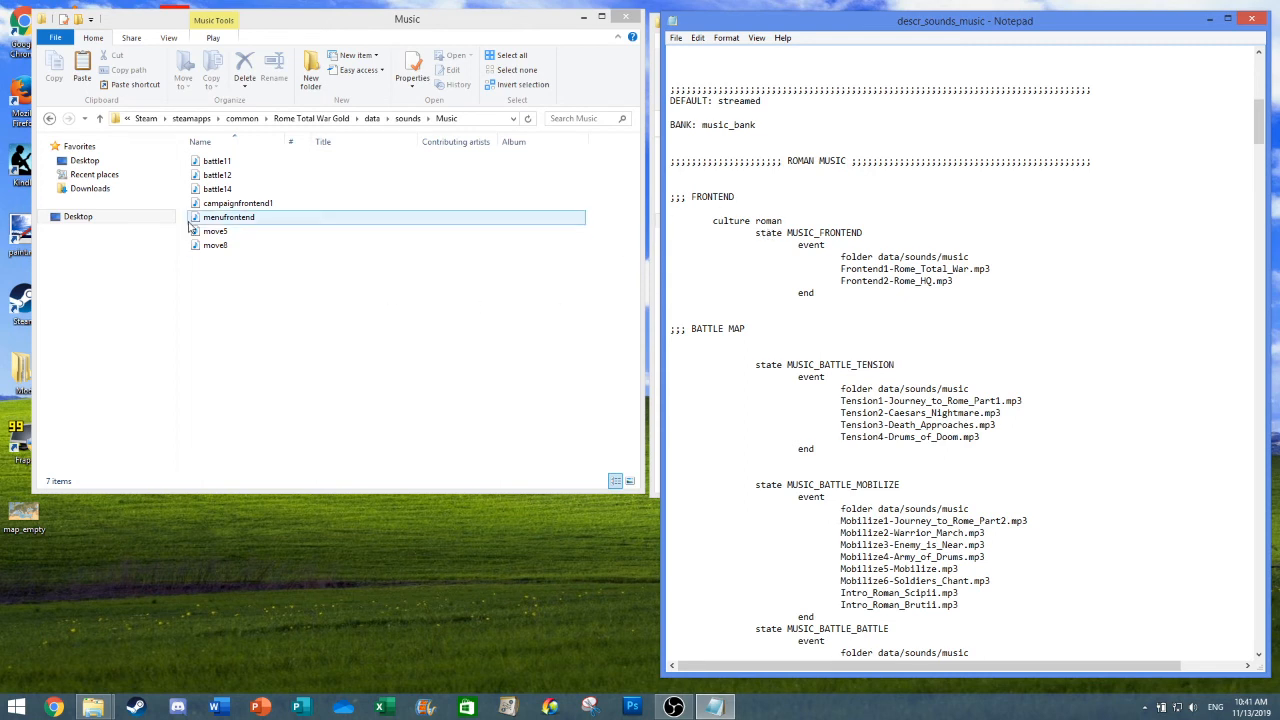
click(967, 284)
key(Return)
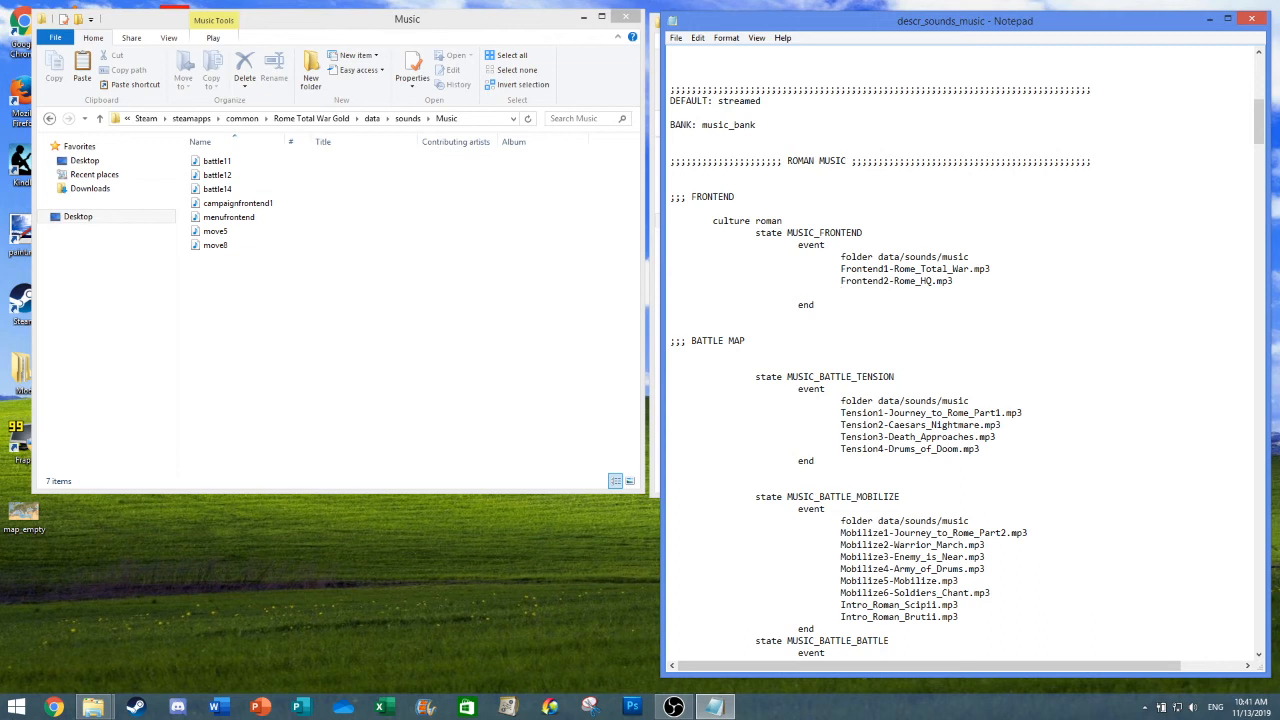
text(menufrontend.mp3)
- Examine the track lists of the Roman BATTLE MAP states for tension, mobilize and battle music
scroll(915, 331, down, 2)
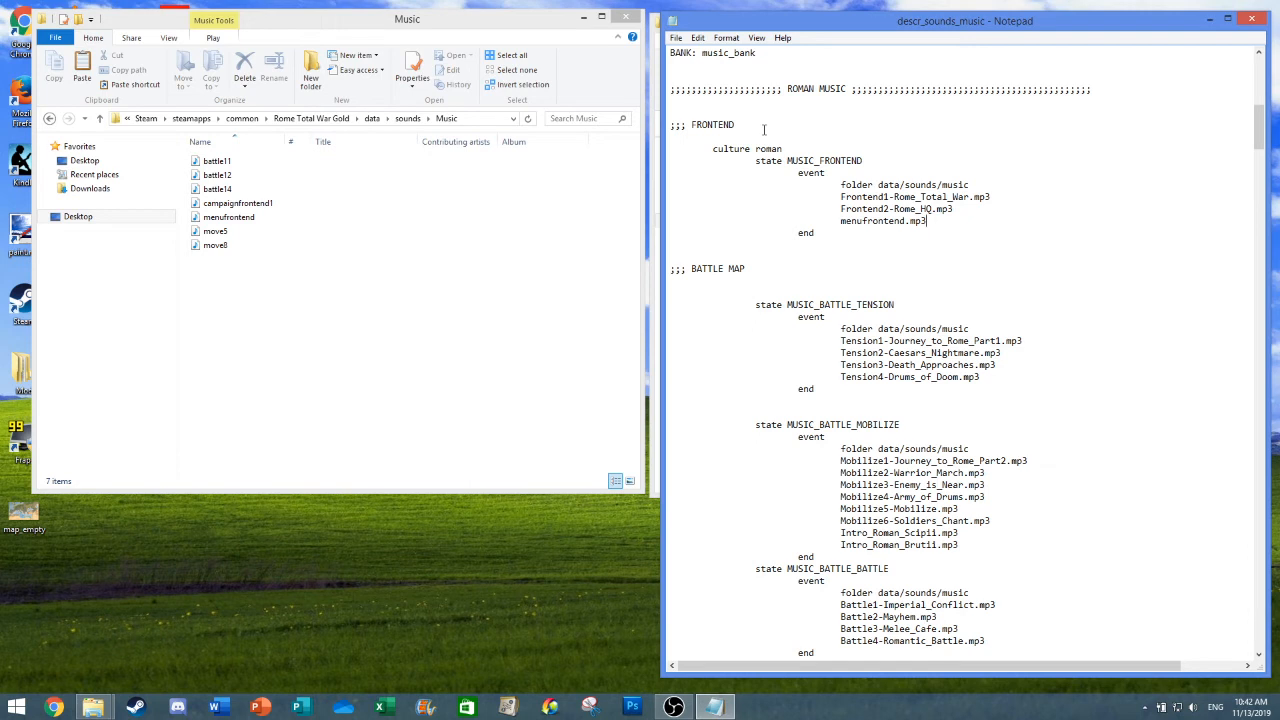
drag(691, 269, 745, 270)
click(797, 304)
scroll(797, 304, down, 6)
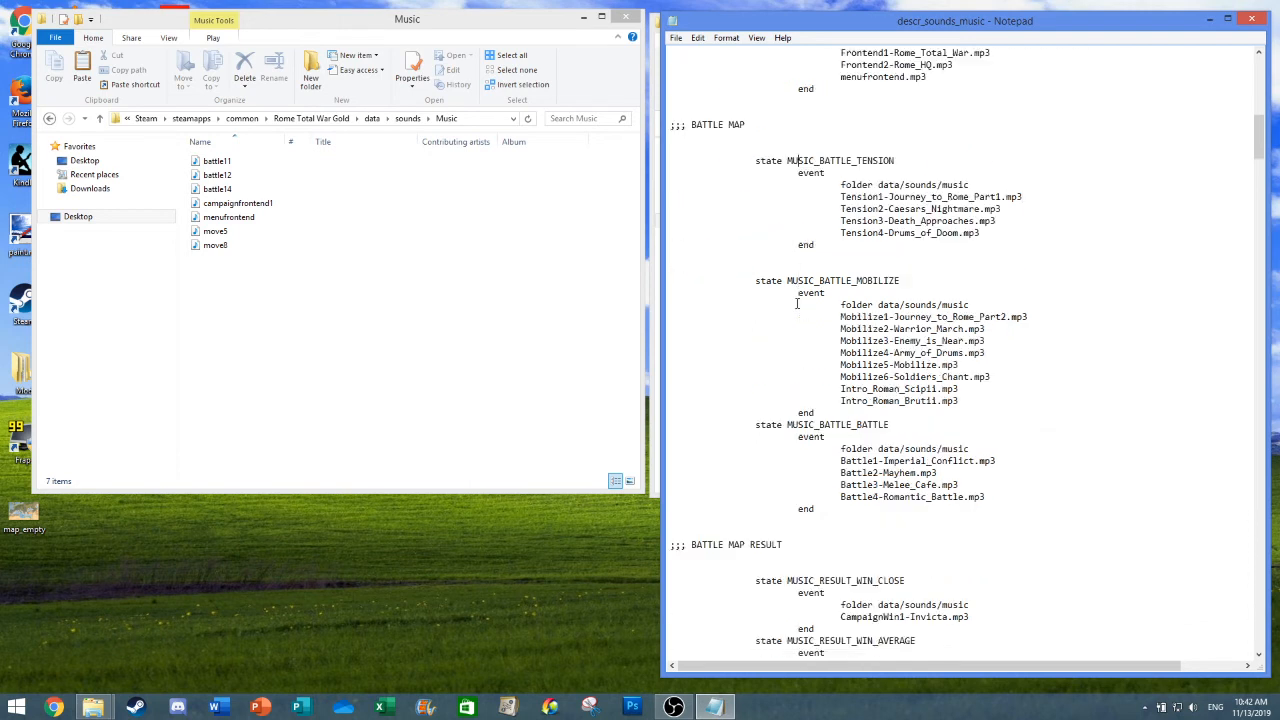
scroll(797, 304, up, 4)
scroll(797, 304, up, 4)
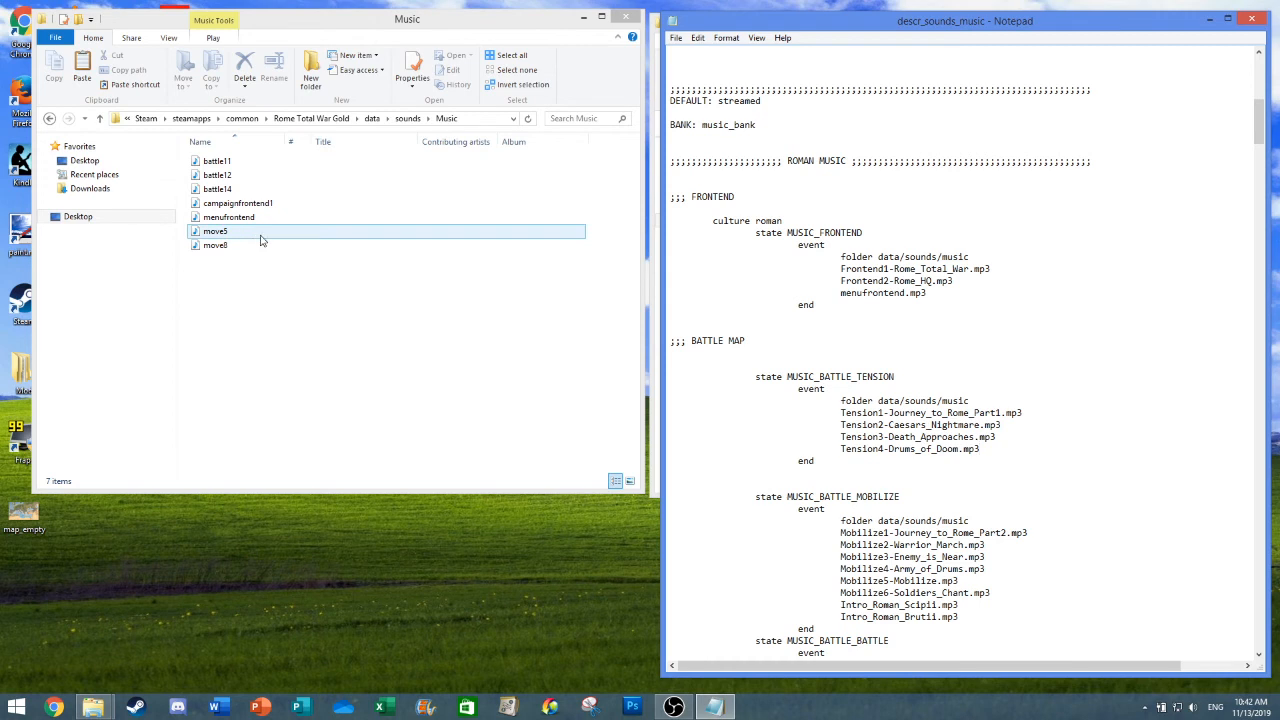
scroll(909, 478, down, 2)
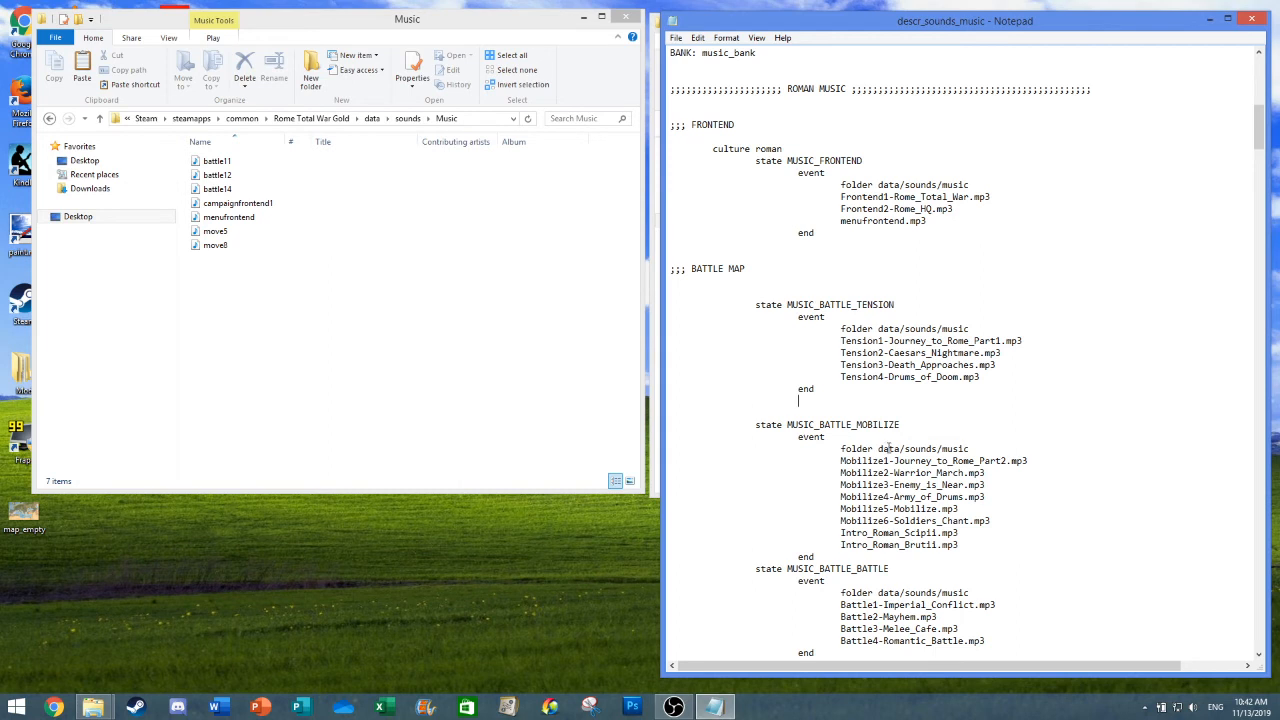
scroll(920, 468, down, 2)
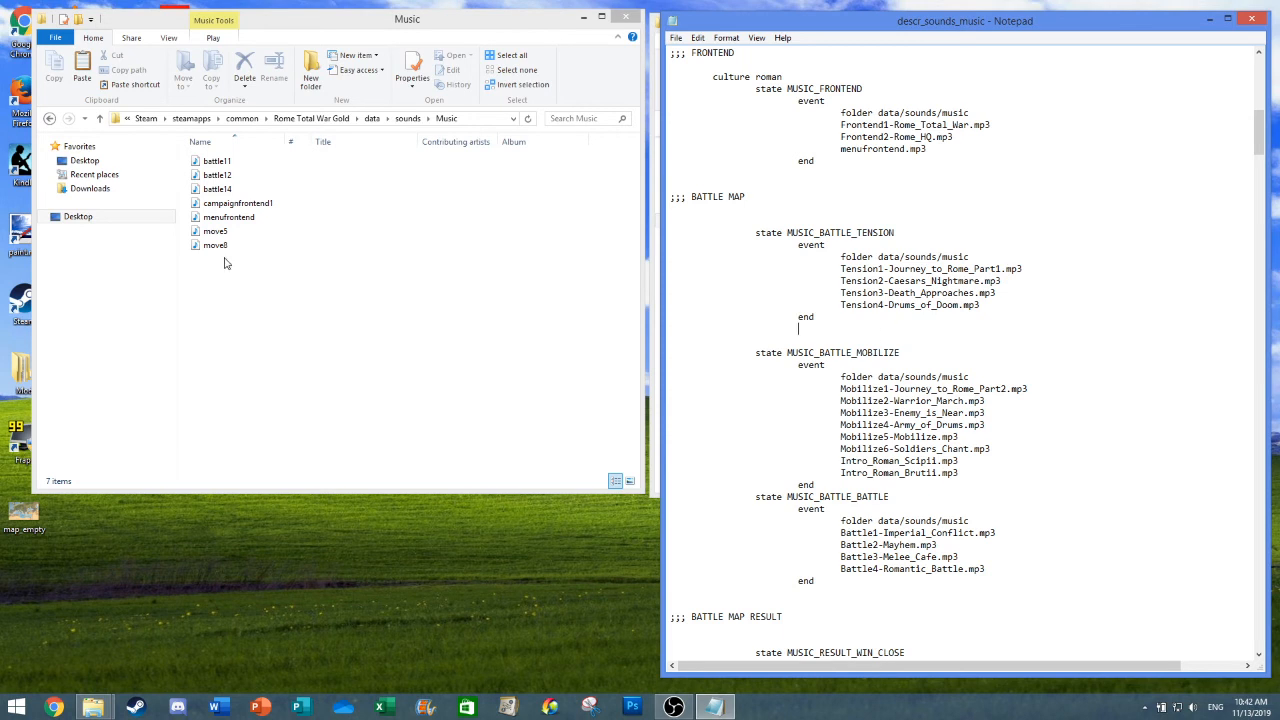
drag(823, 27, 362, 14)
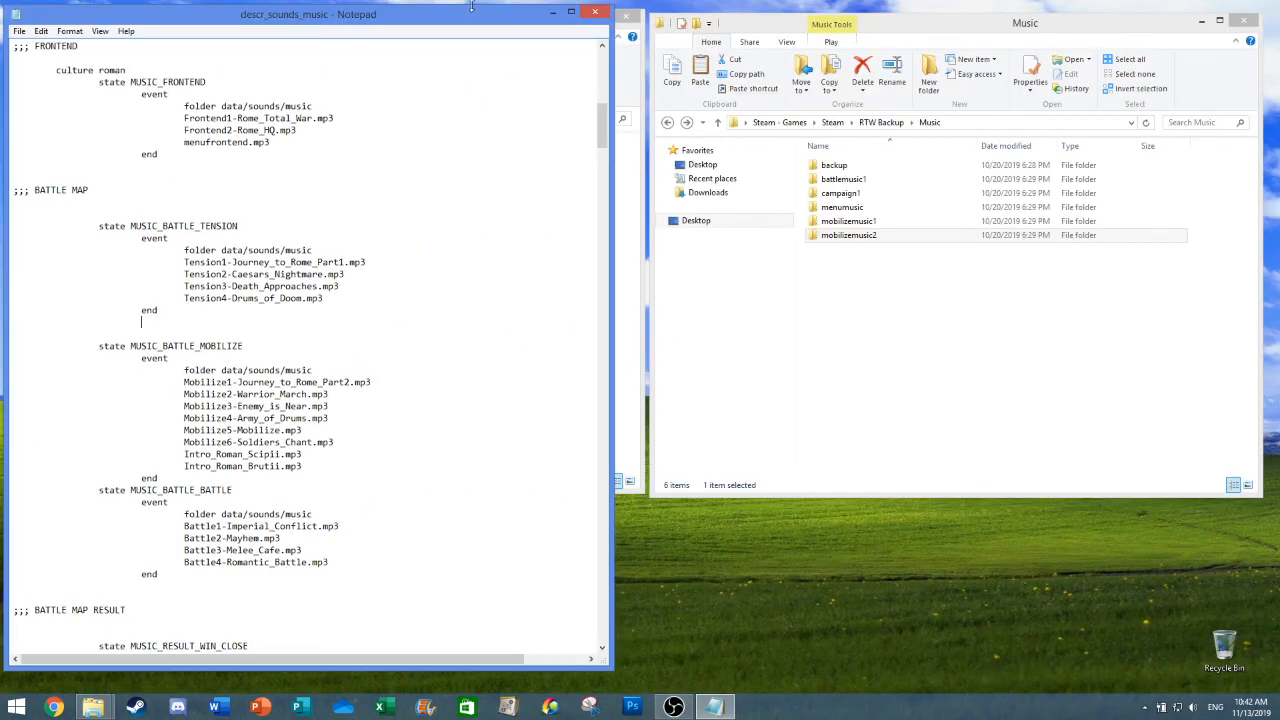
click(903, 37)
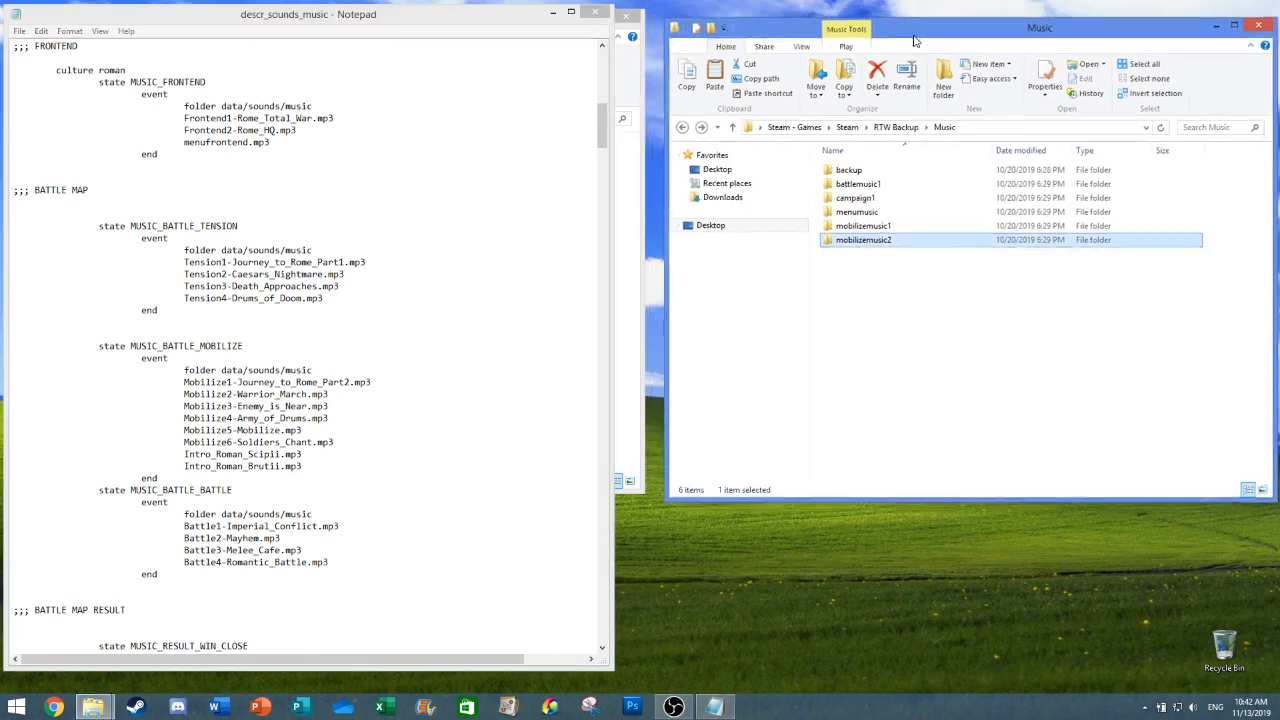
drag(459, 20, 496, 32)
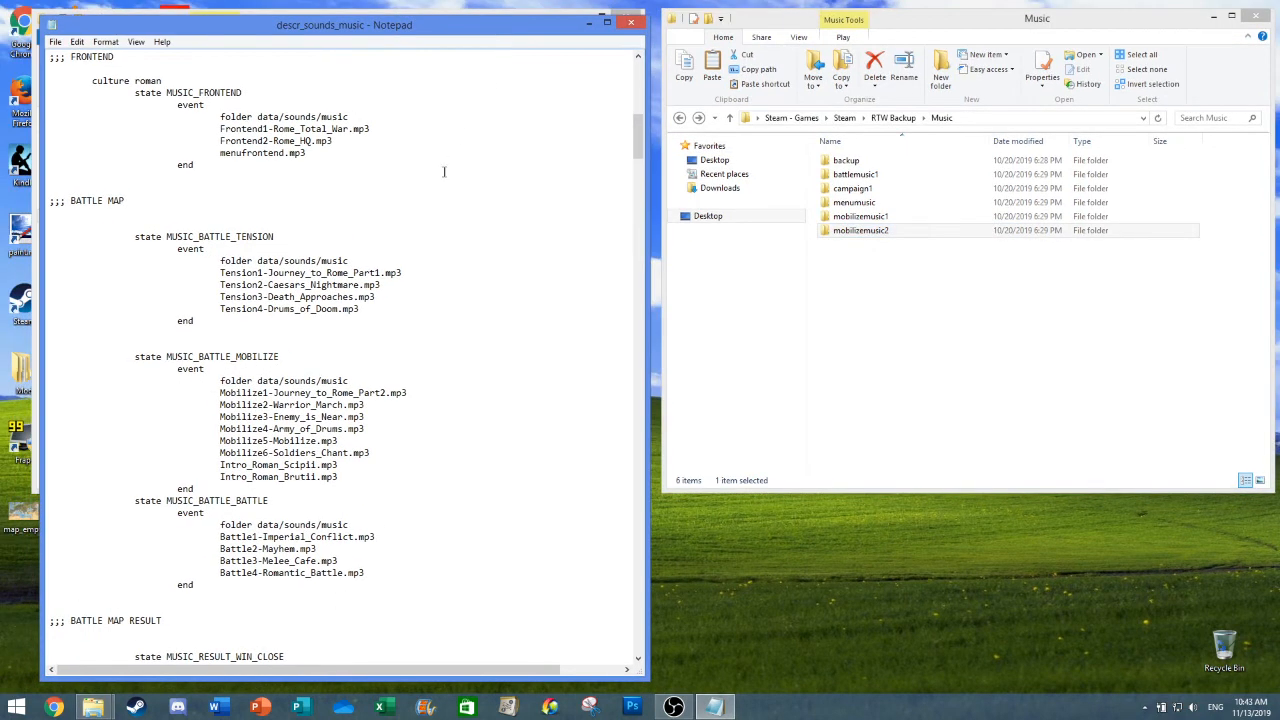
drag(397, 25, 1007, 27)
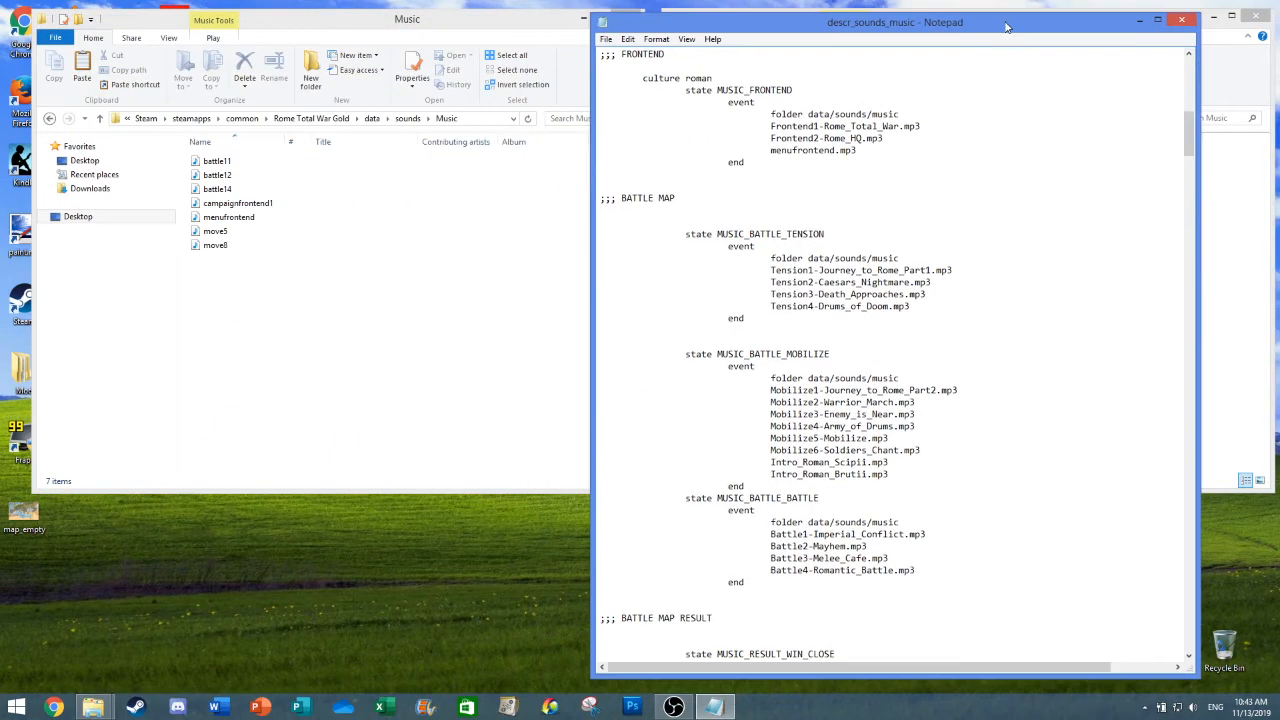
- Add battle11.mp3, battle12.mp3 and battle14.mp3 below Battle4-Romantic_Battle.mp3 in the Roman MUSIC_BATTLE_BATTLE event
click(915, 573)
key(Return)
text(battle11.)
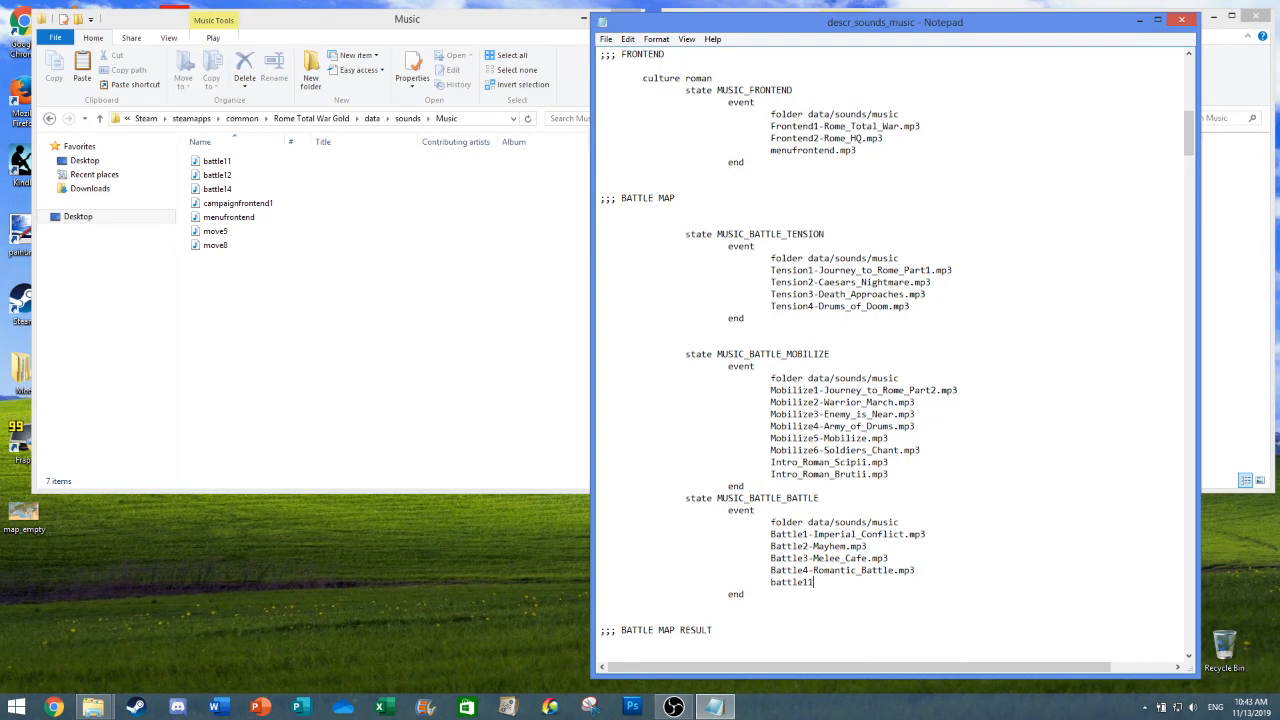
text(mp3)
key(Return)
key(Tab)
text(battl)
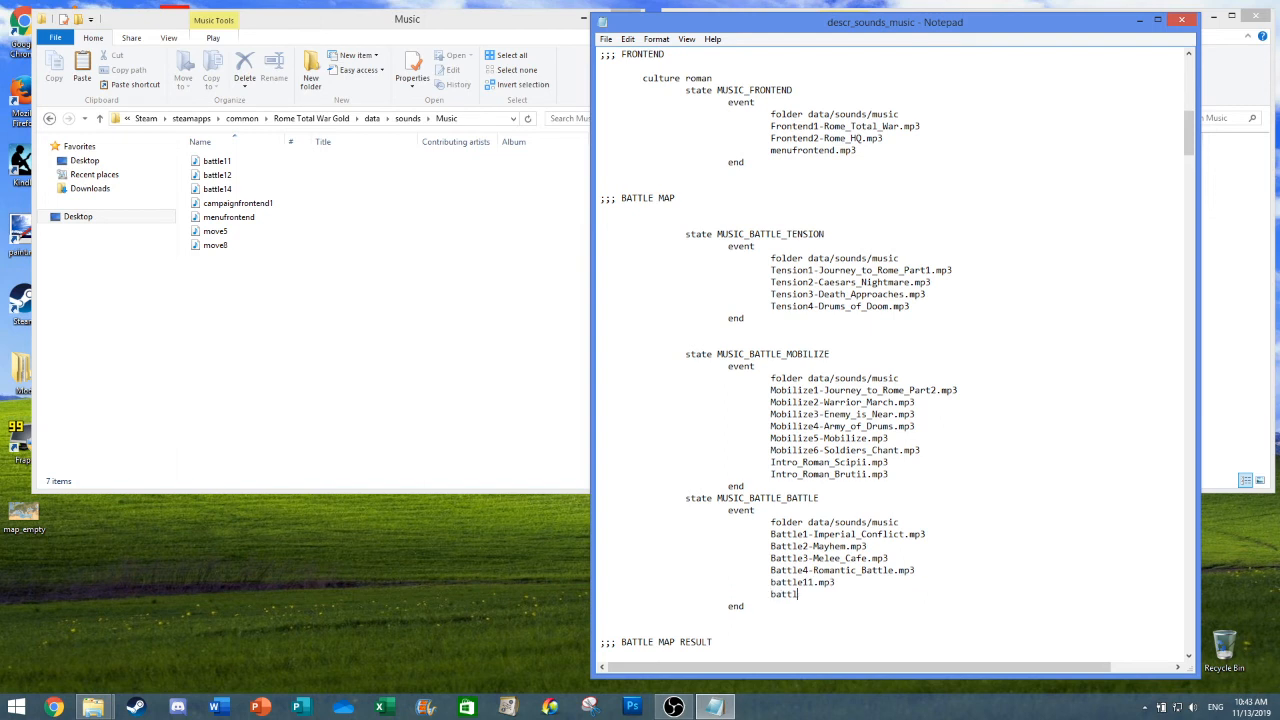
text(e12.mp3)
key(Return)
text(battle14.mp3)
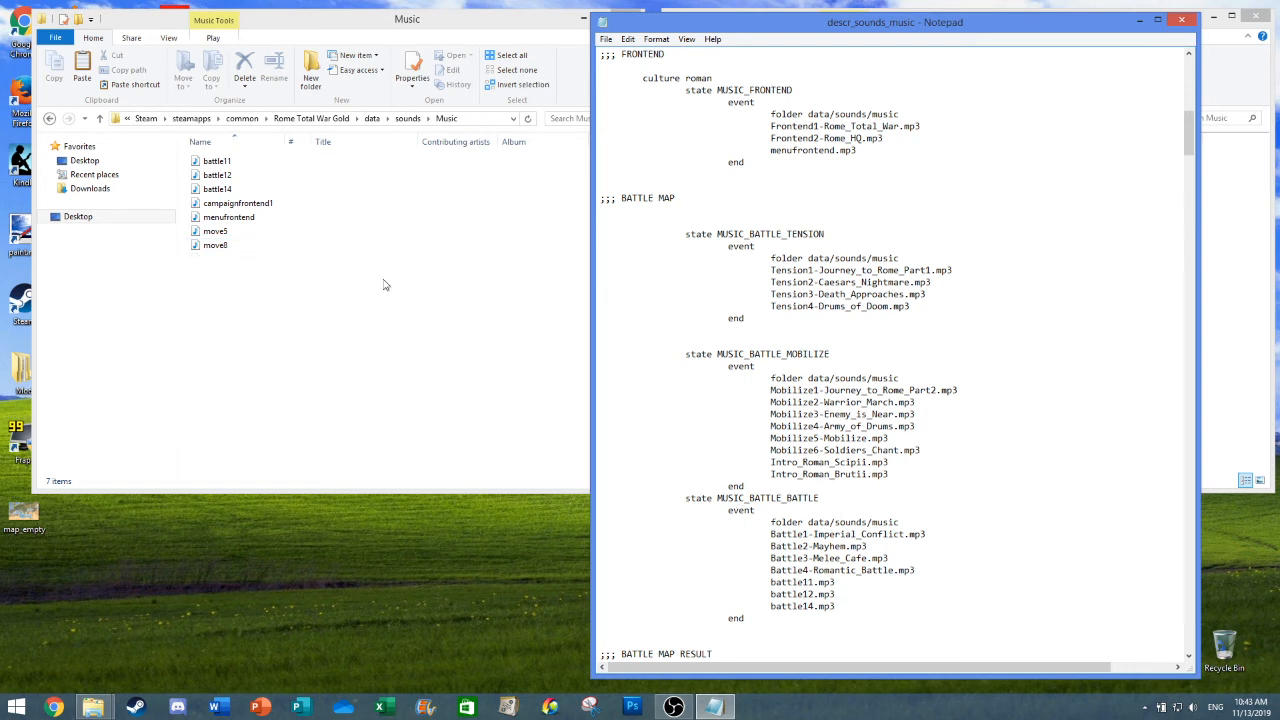
- Add move5.mp3 and move8.mp3 below Intro_Roman_Brutii.mp3 in the Roman MUSIC_BATTLE_MOBILIZE event
click(221, 235)
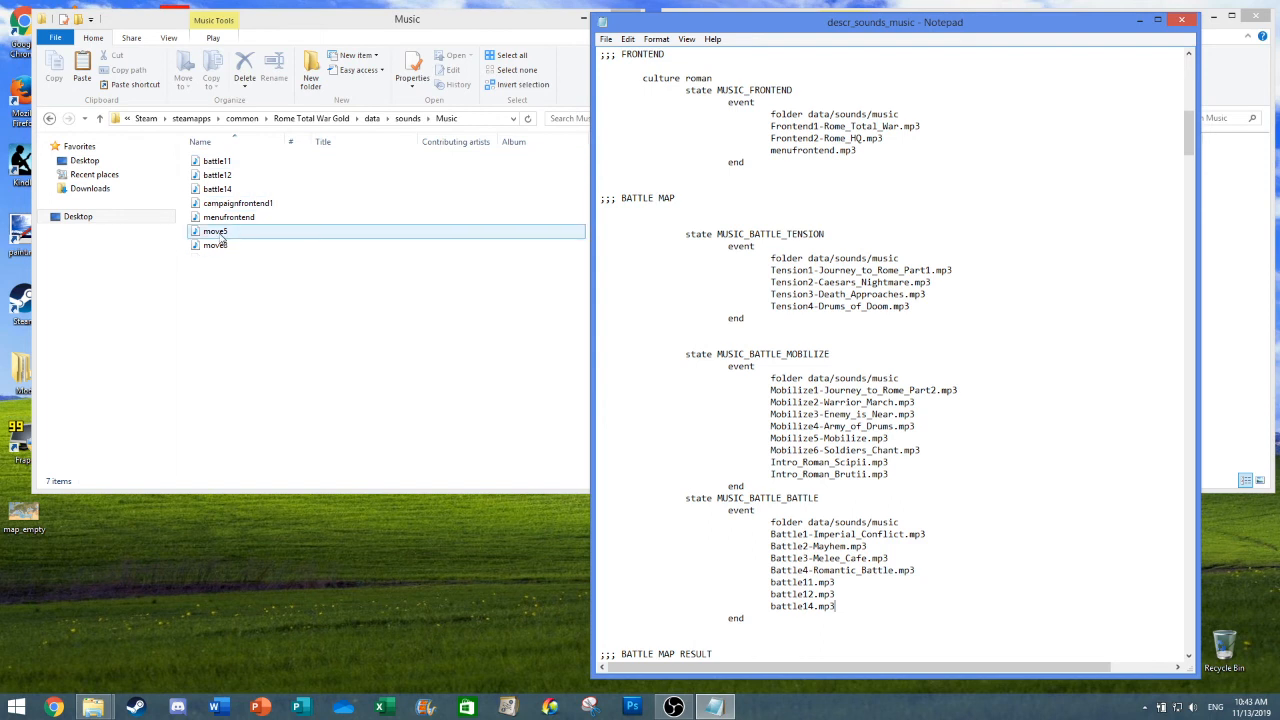
click(224, 217)
click(225, 205)
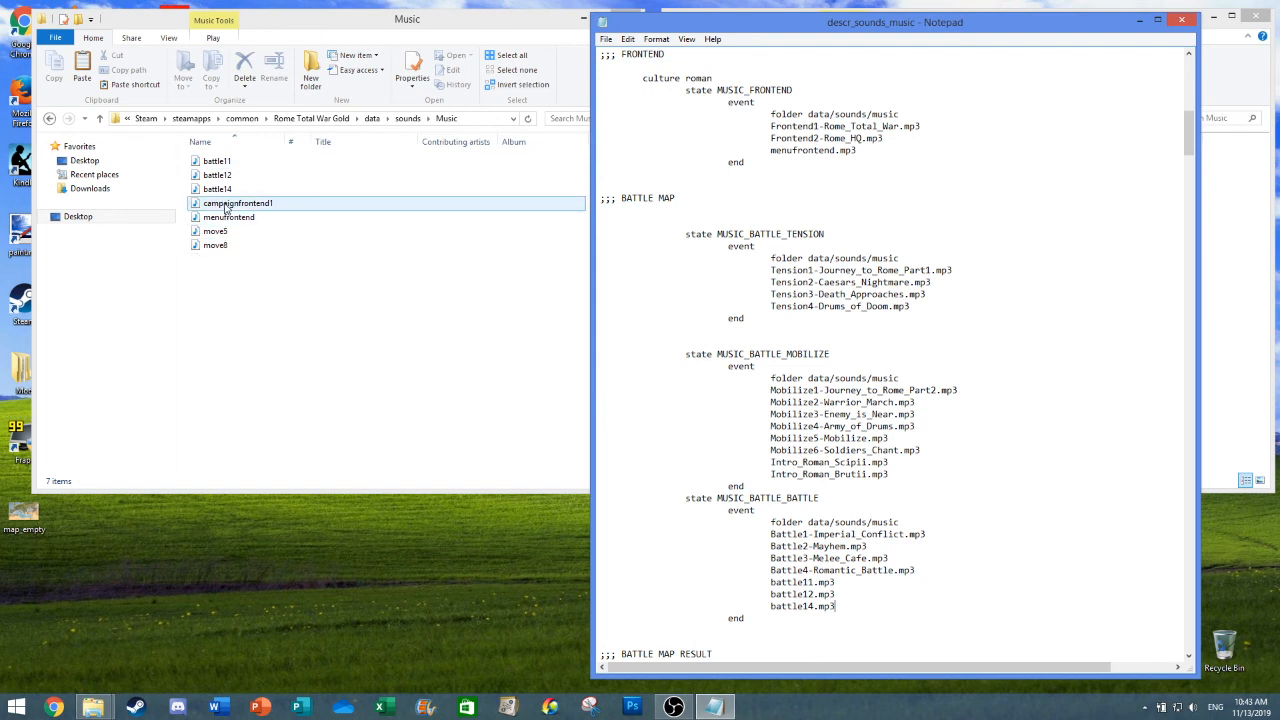
click(229, 219)
click(416, 279)
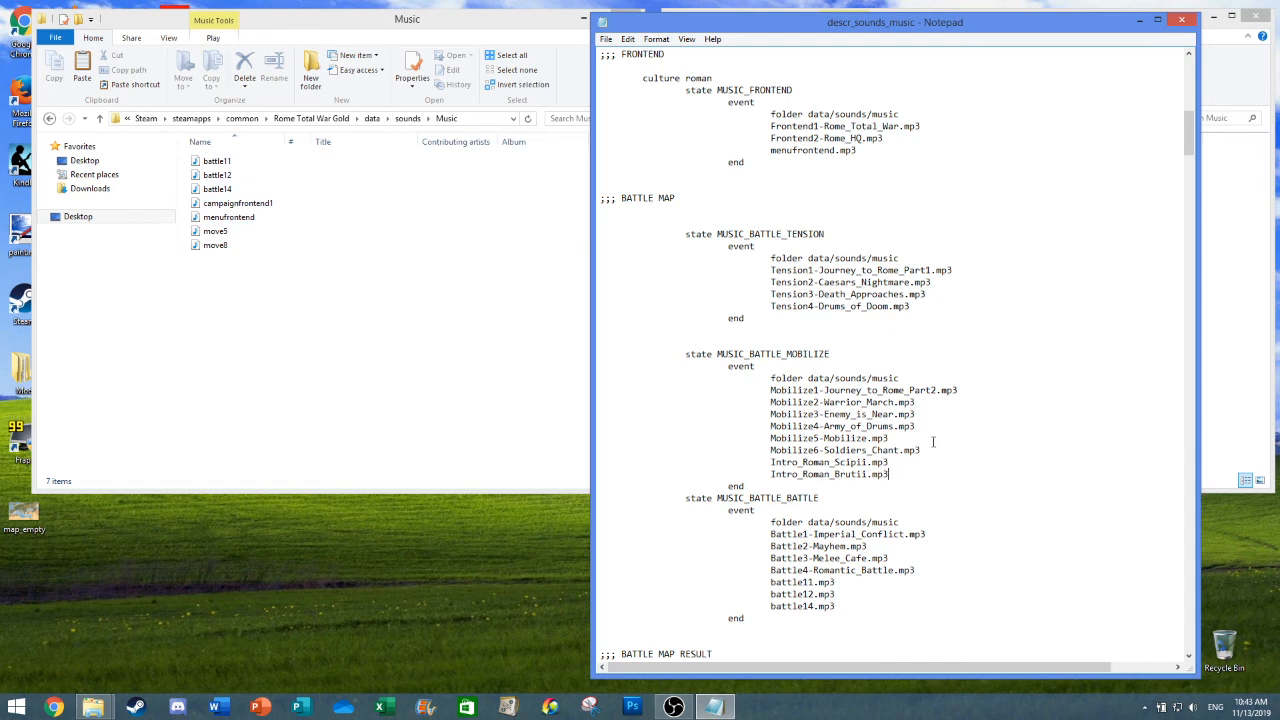
drag(999, 28, 814, 19)
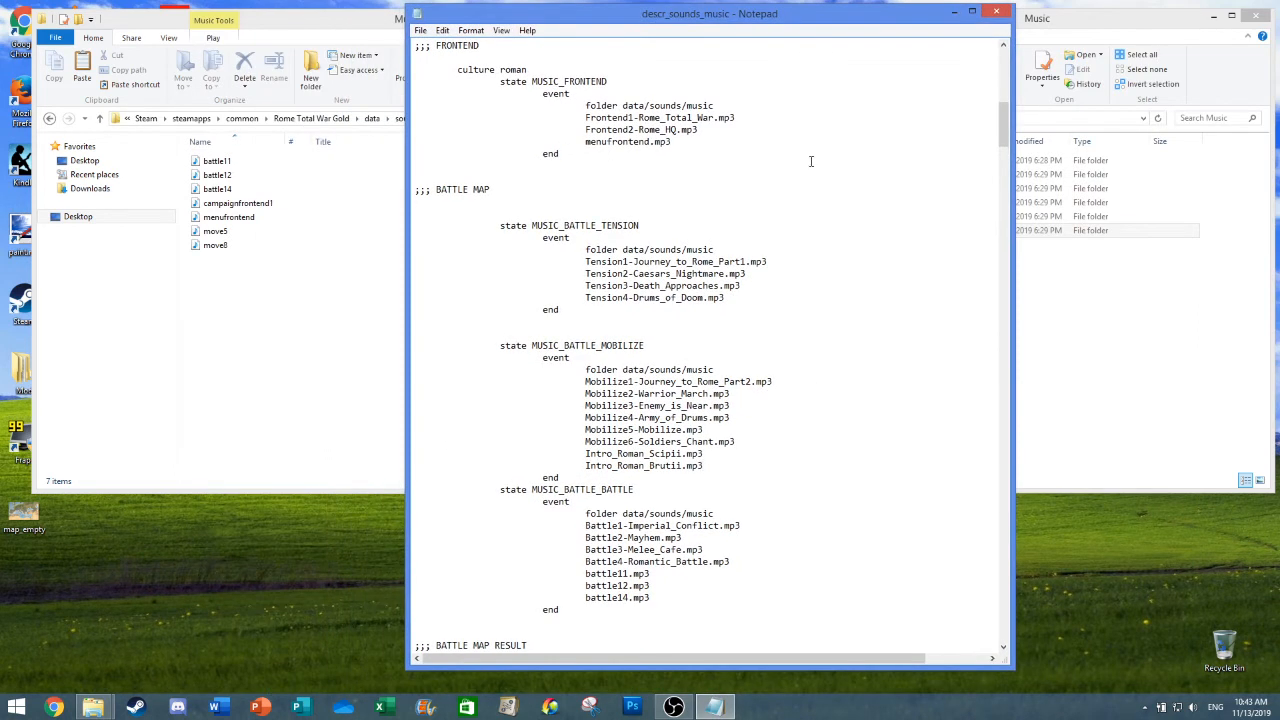
click(709, 463)
key(Return)
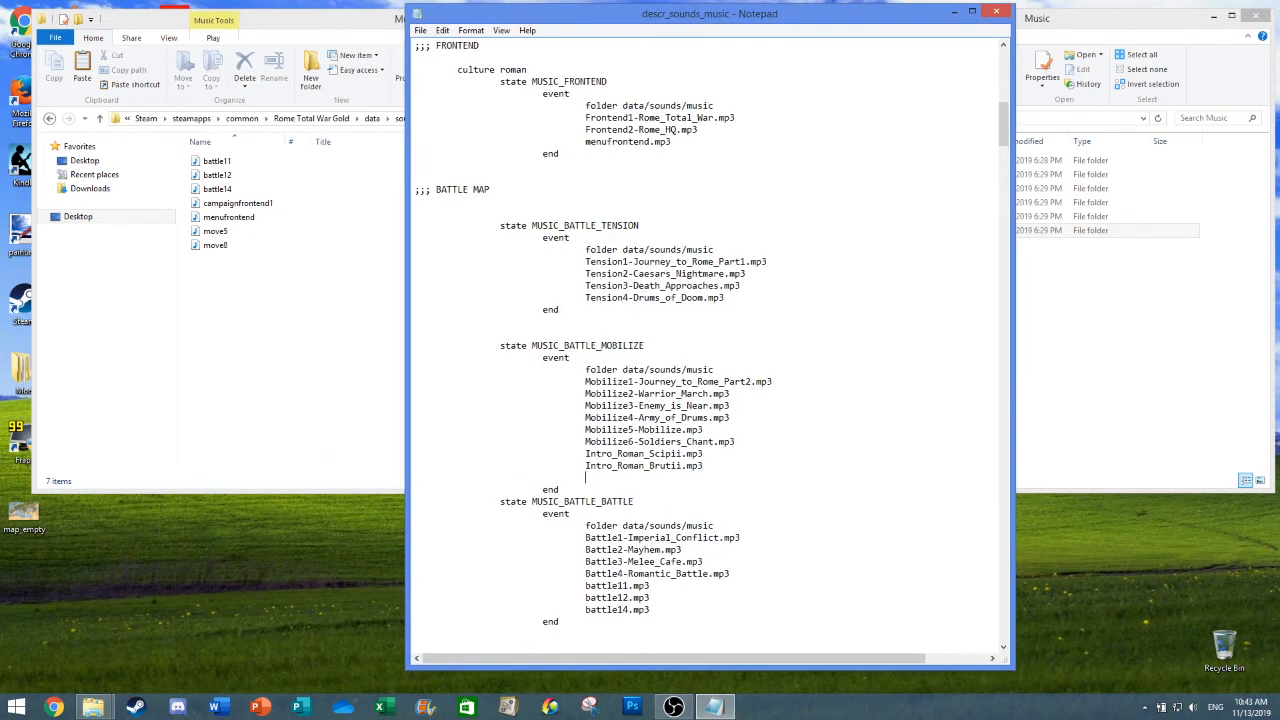
text(move5.mp3)
key(Return)
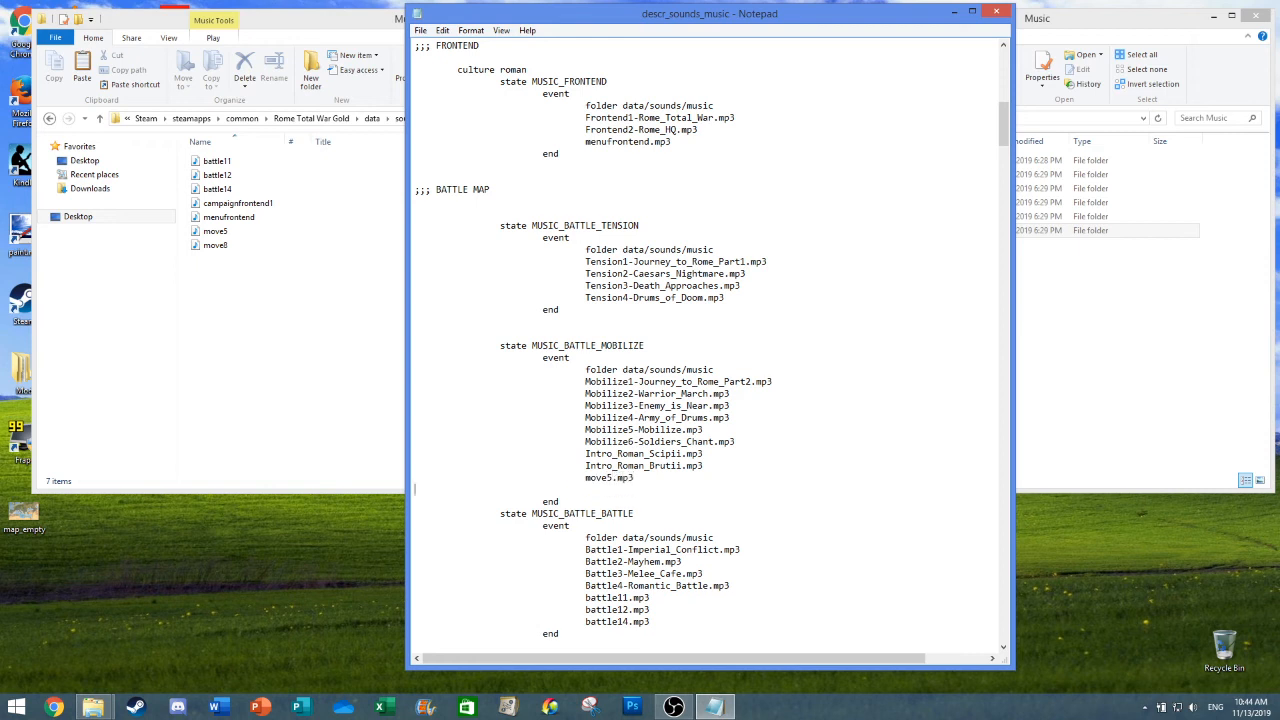
text(move8.mp3)
- Examine the Roman BATTLE MAP RESULT states and recheck the battle11, battle12 and battle14 lines in MUSIC_BATTLE_BATTLE
scroll(703, 481, down, 3)
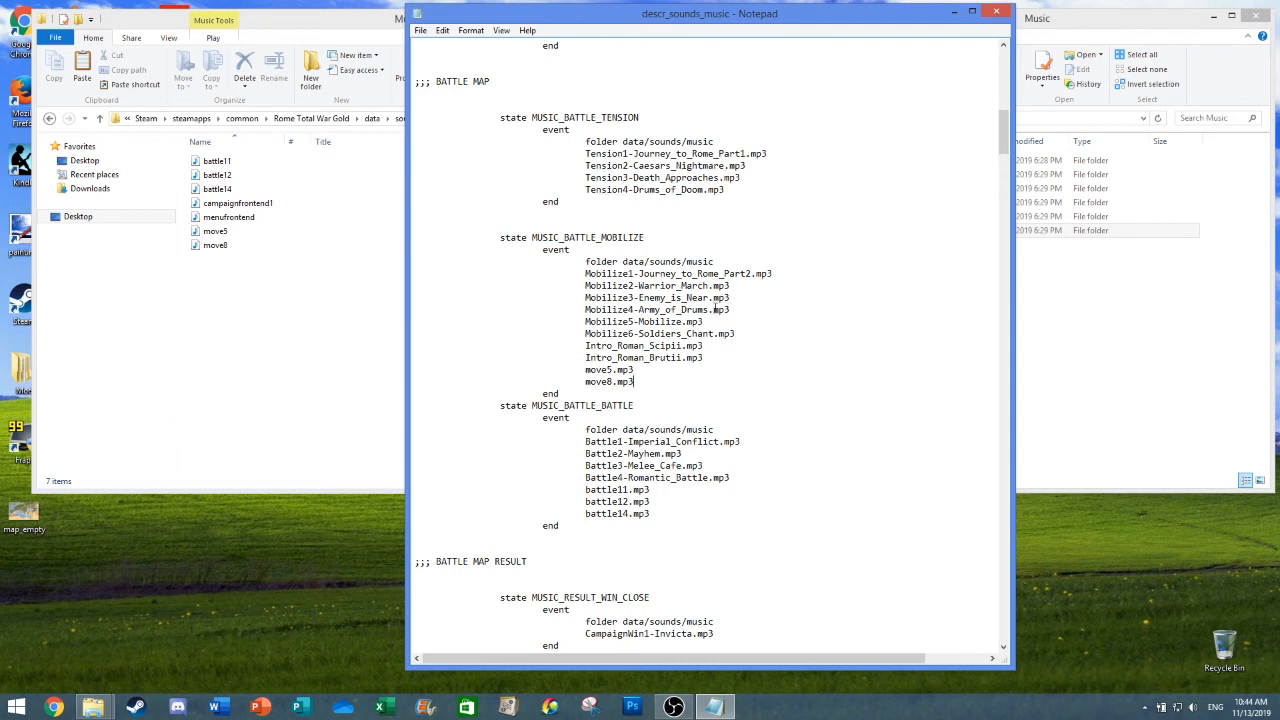
scroll(698, 285, down, 5)
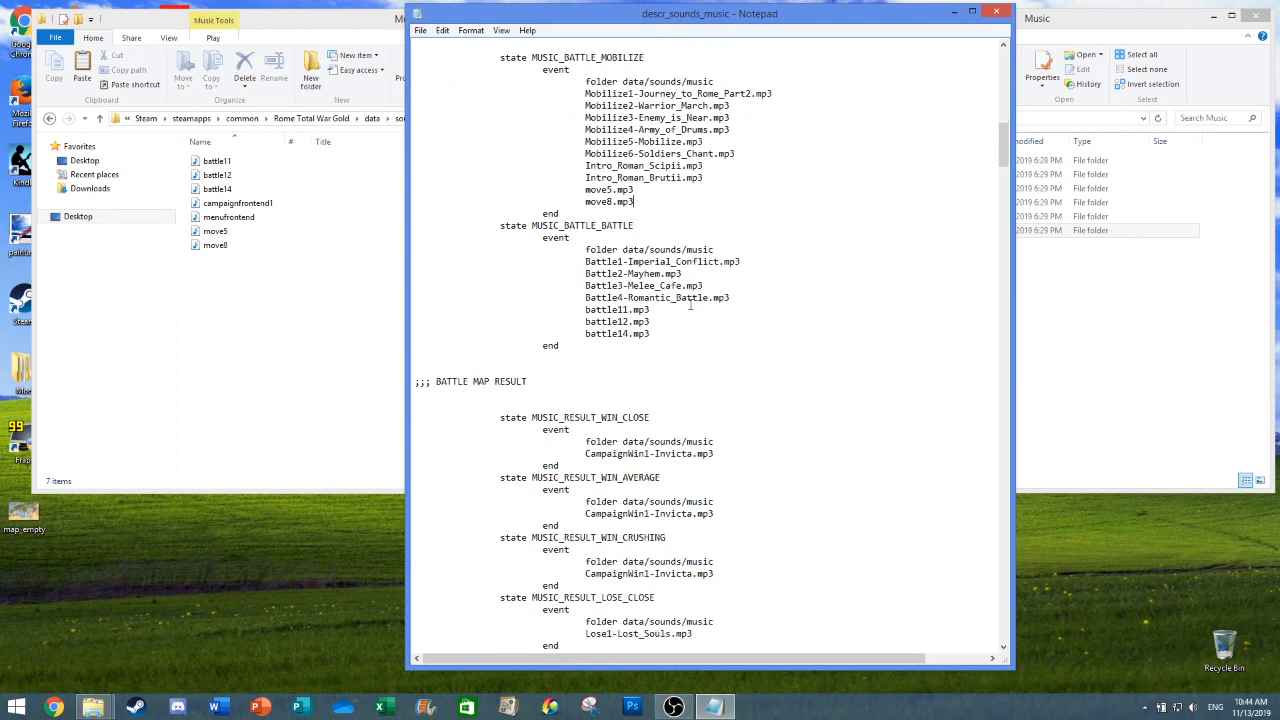
scroll(683, 344, down, 4)
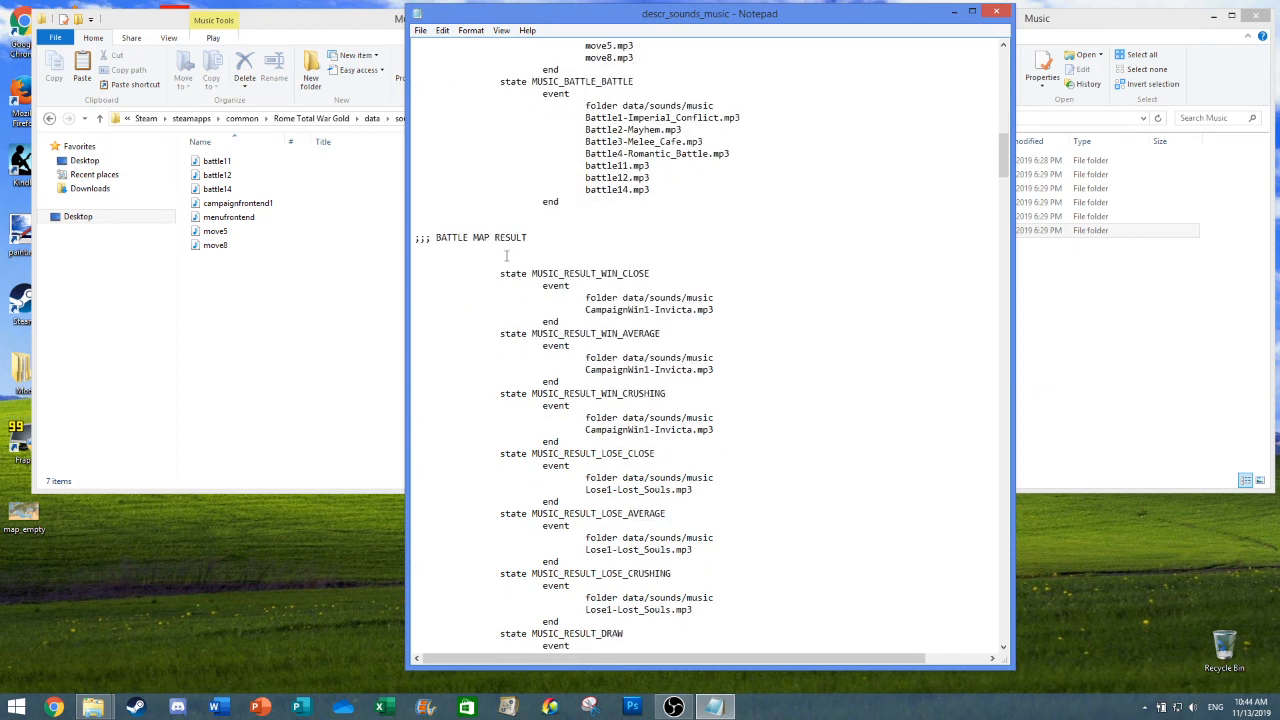
scroll(444, 250, down, 2)
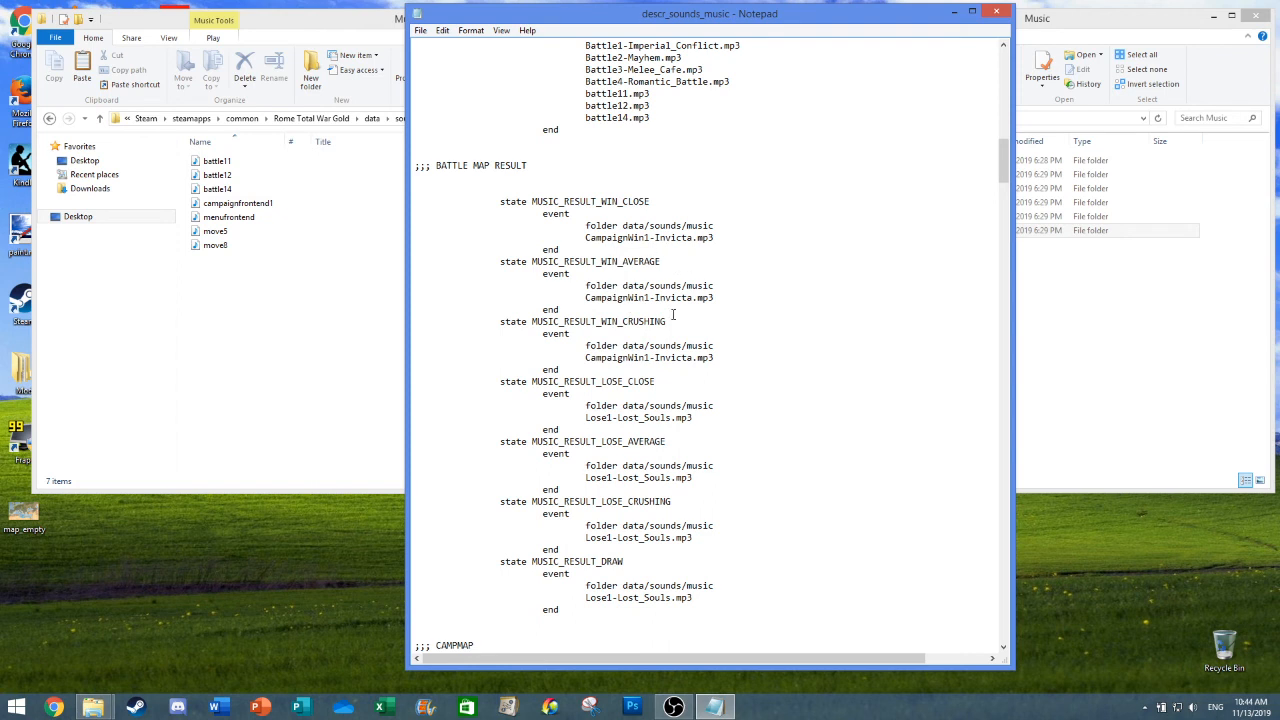
scroll(673, 315, down, 7)
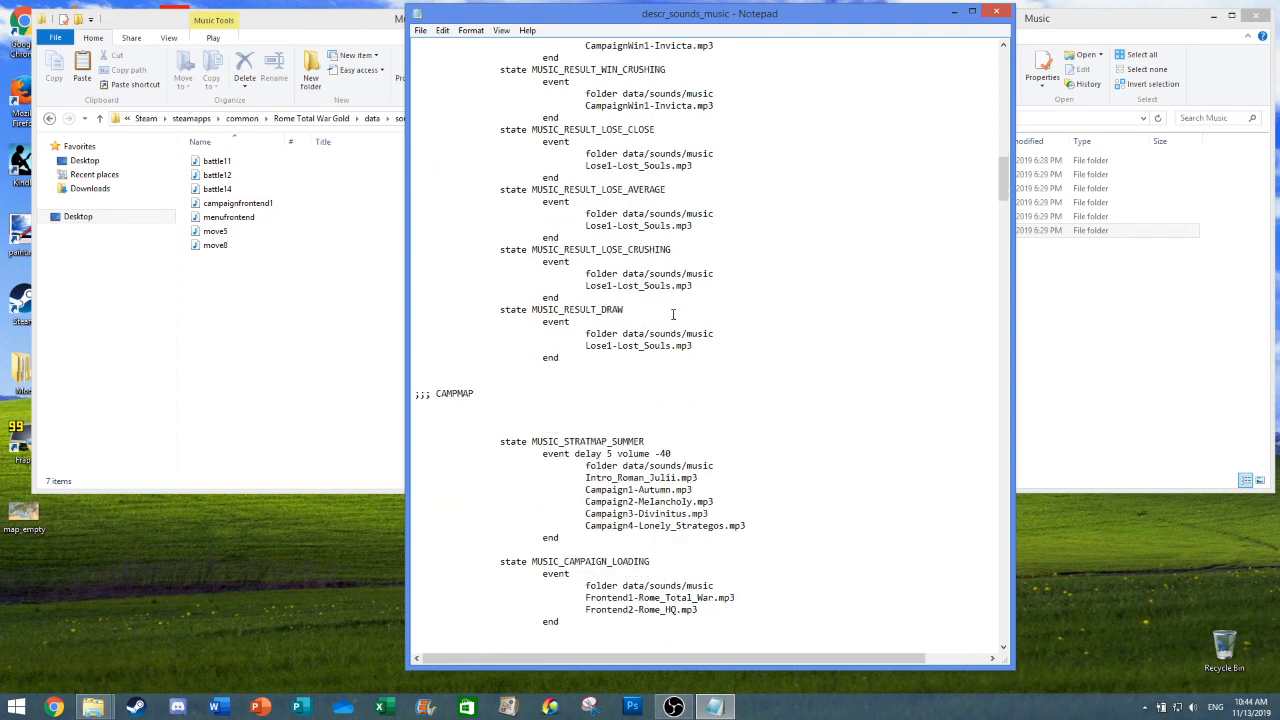
scroll(586, 380, up, 3)
scroll(519, 107, up, 13)
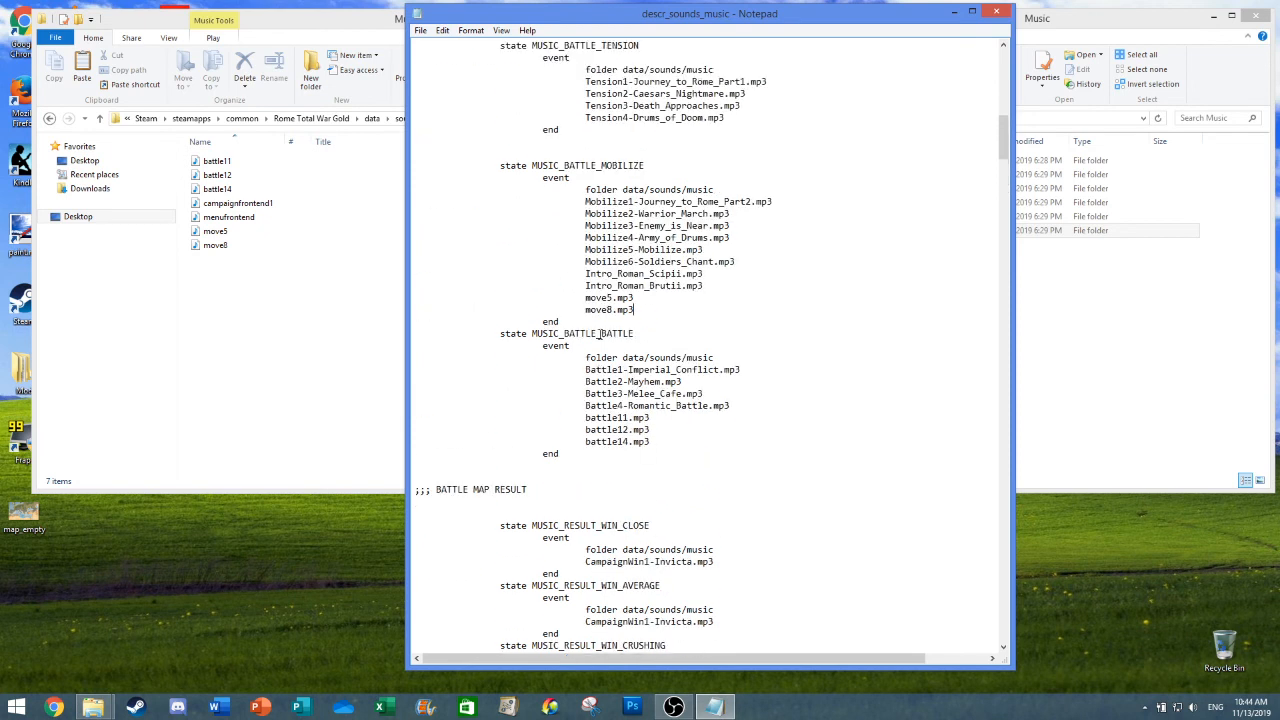
drag(659, 442, 585, 418)
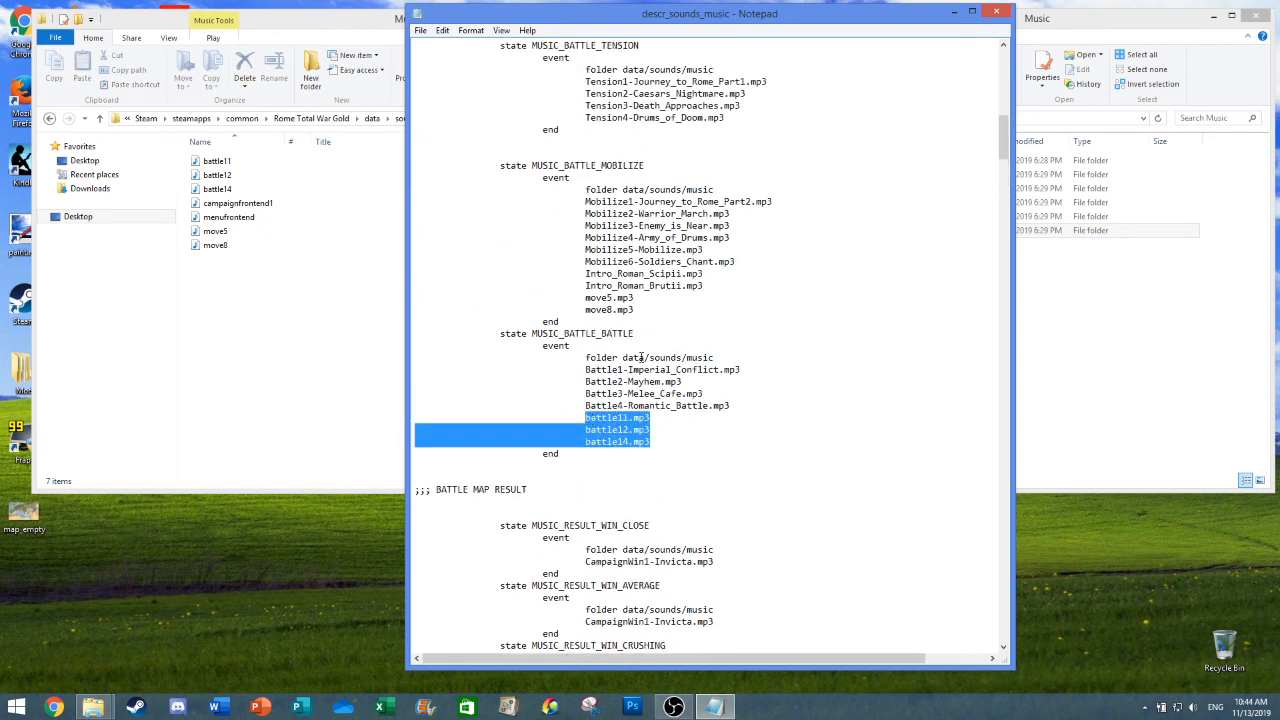
scroll(665, 378, up, 5)
scroll(665, 378, down, 20)
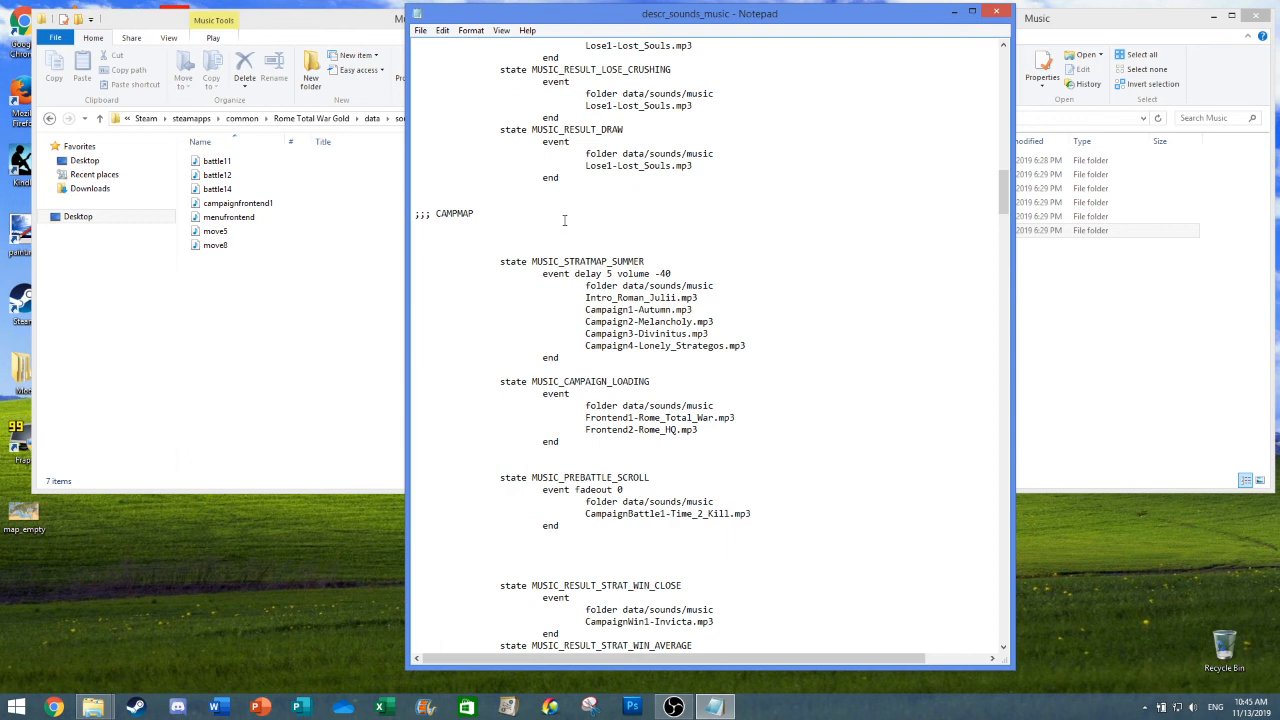
scroll(490, 227, up, 20)
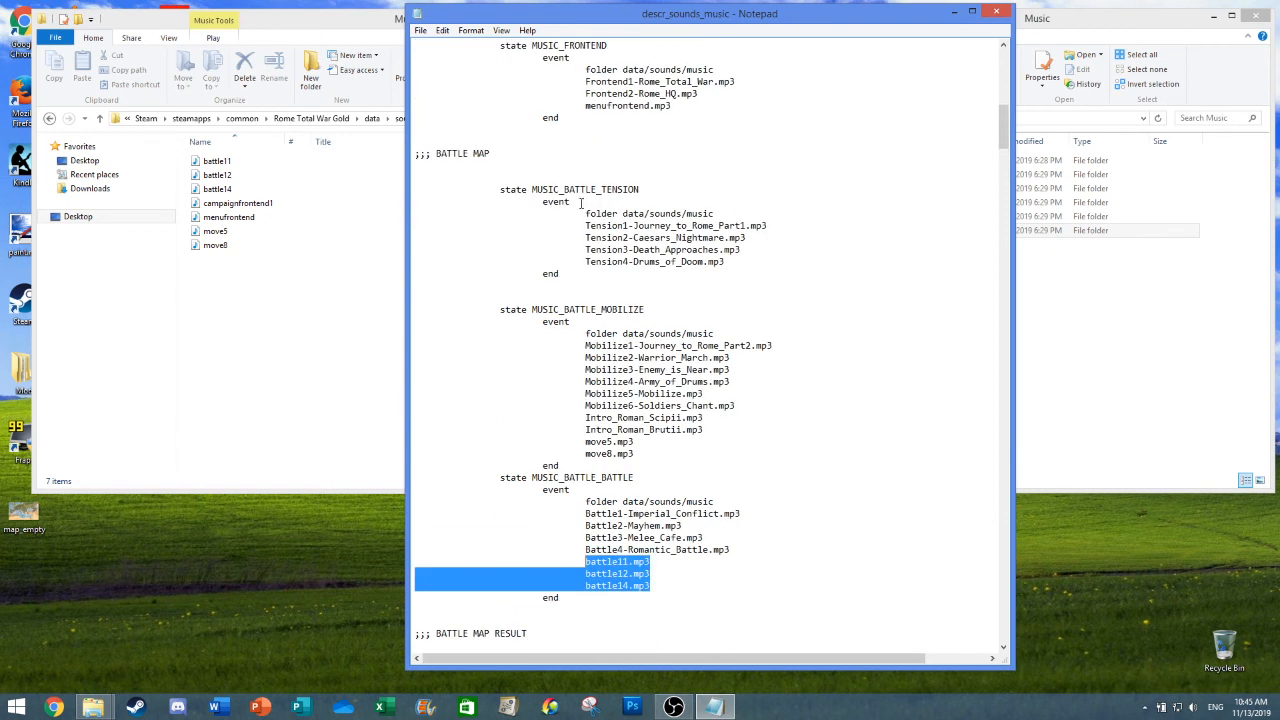
- Examine the Roman CAMPMAP states for summer strategy map, campaign loading, prebattle scroll and strategic battle results
scroll(698, 330, down, 20)
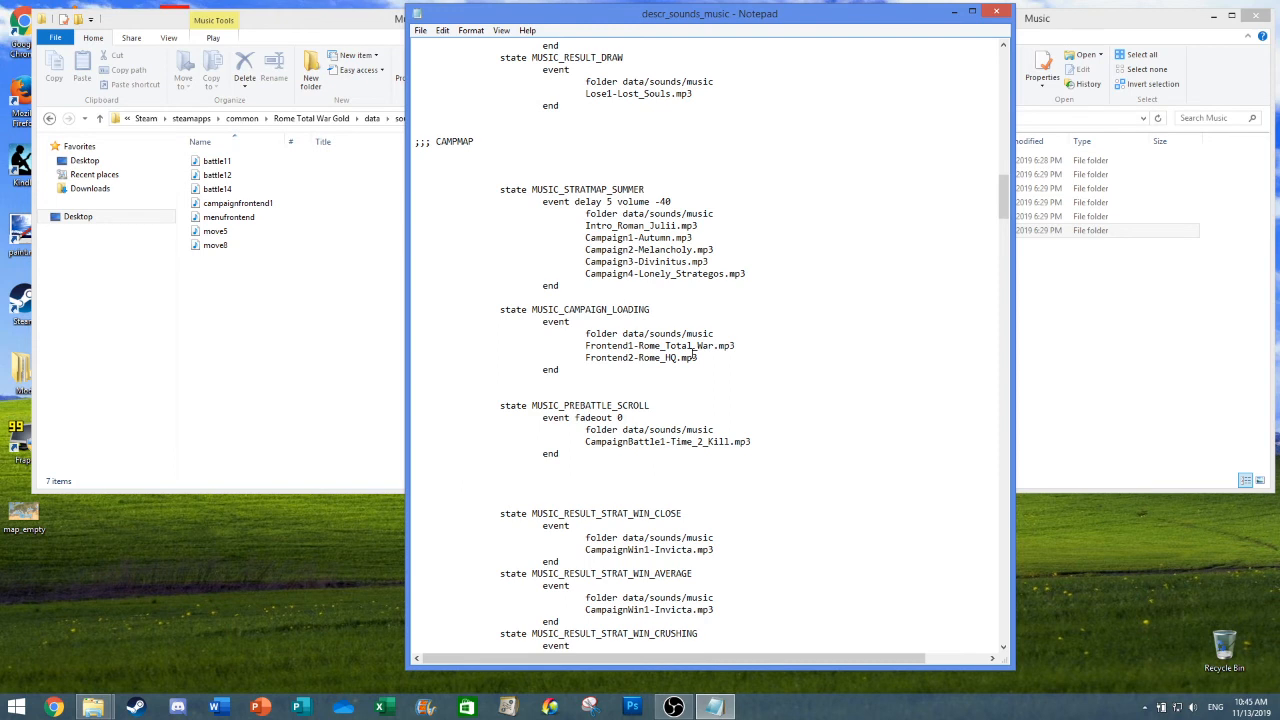
scroll(694, 352, down, 6)
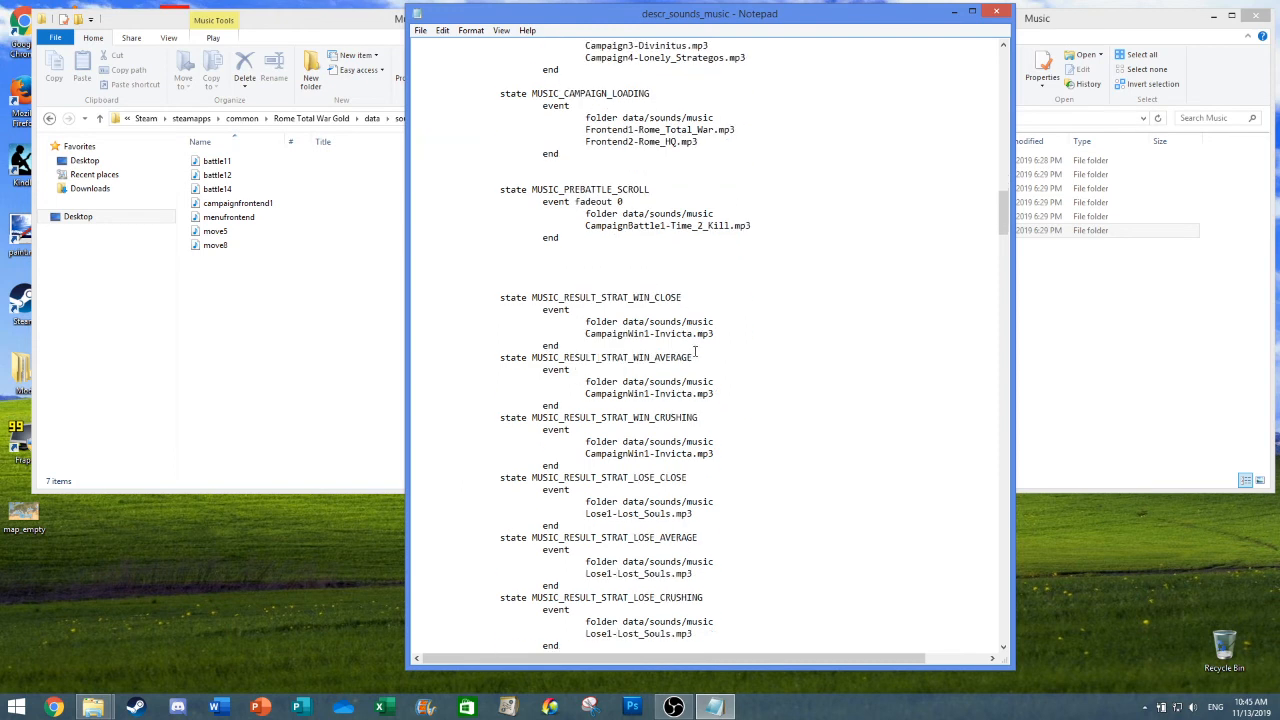
scroll(694, 352, up, 7)
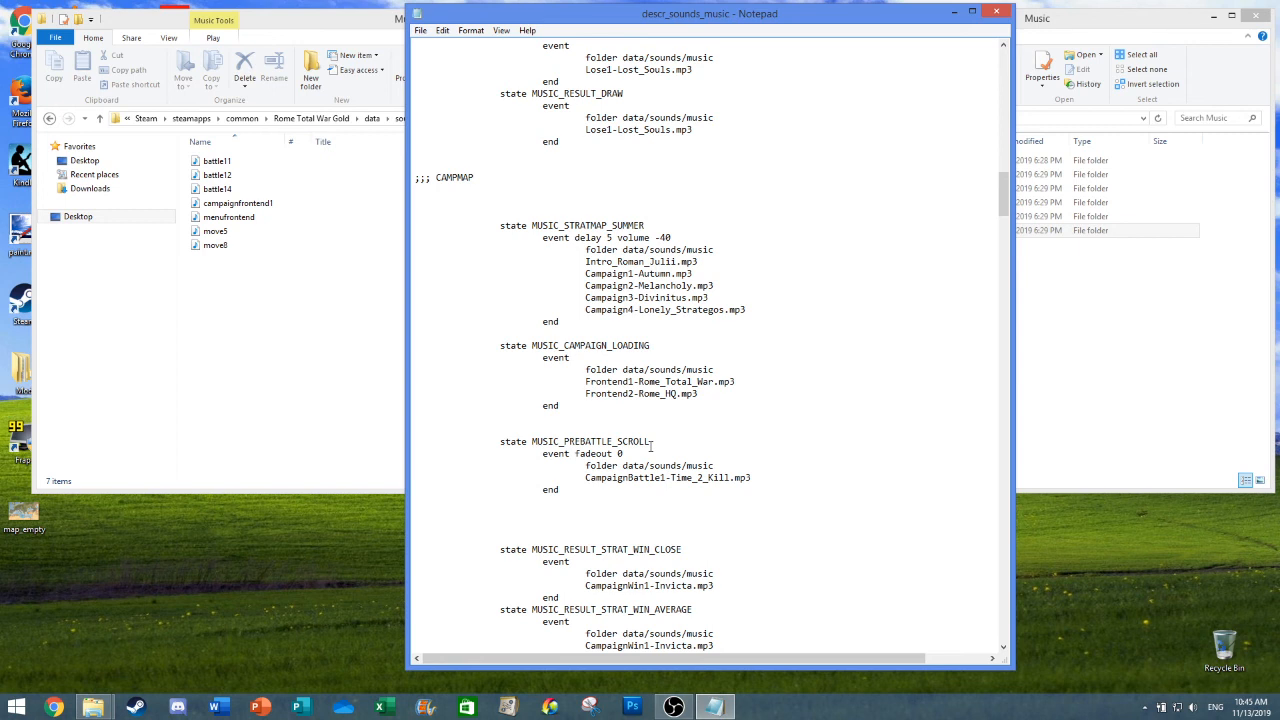
scroll(651, 446, down, 1)
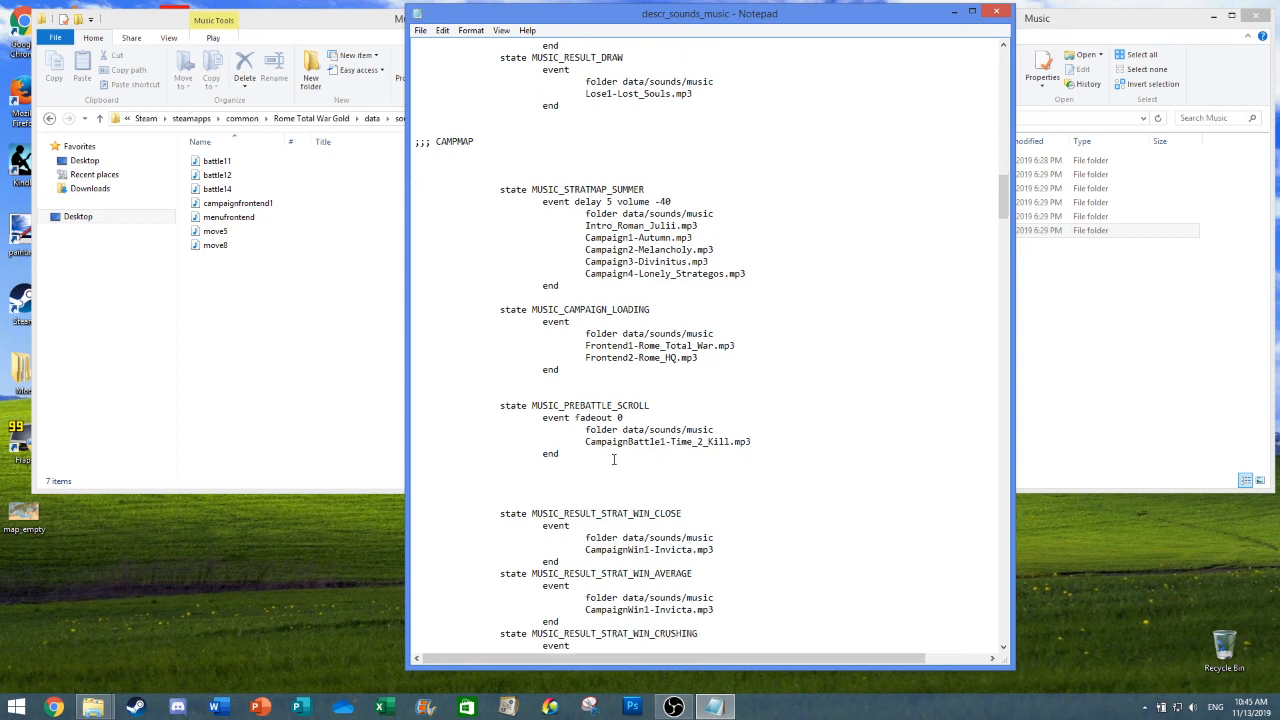
scroll(750, 455, down, 5)
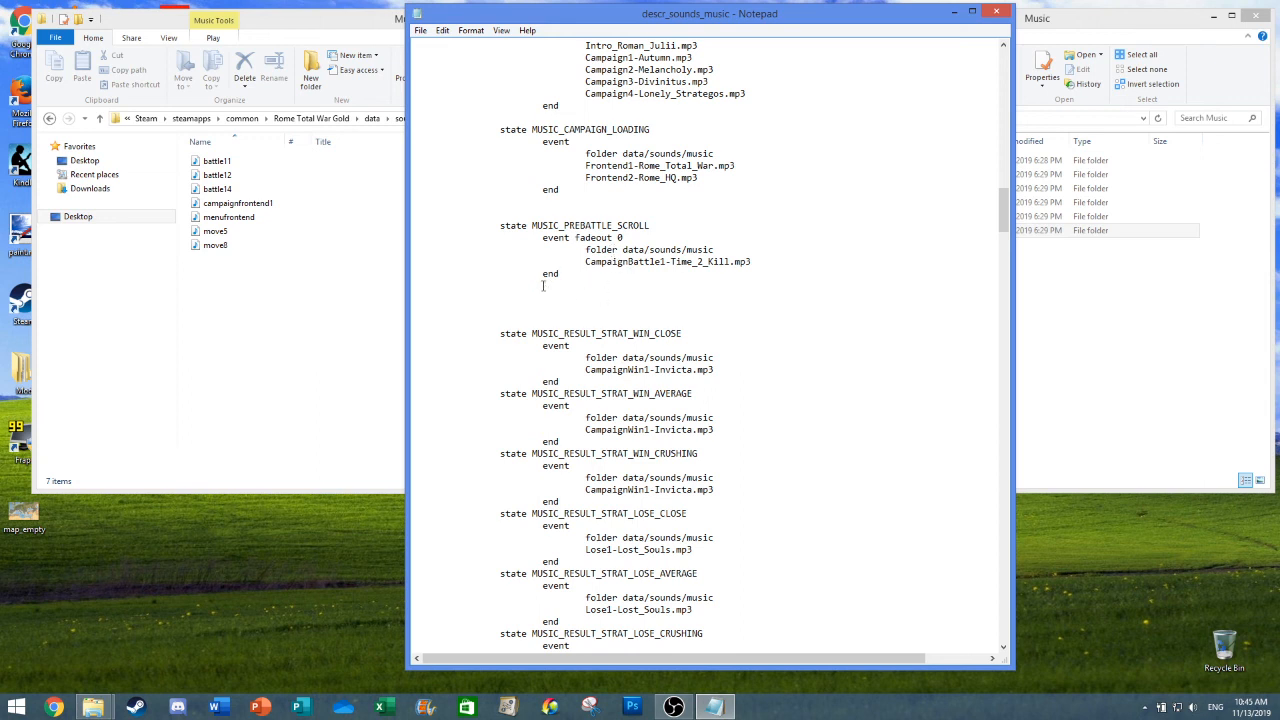
scroll(563, 232, down, 4)
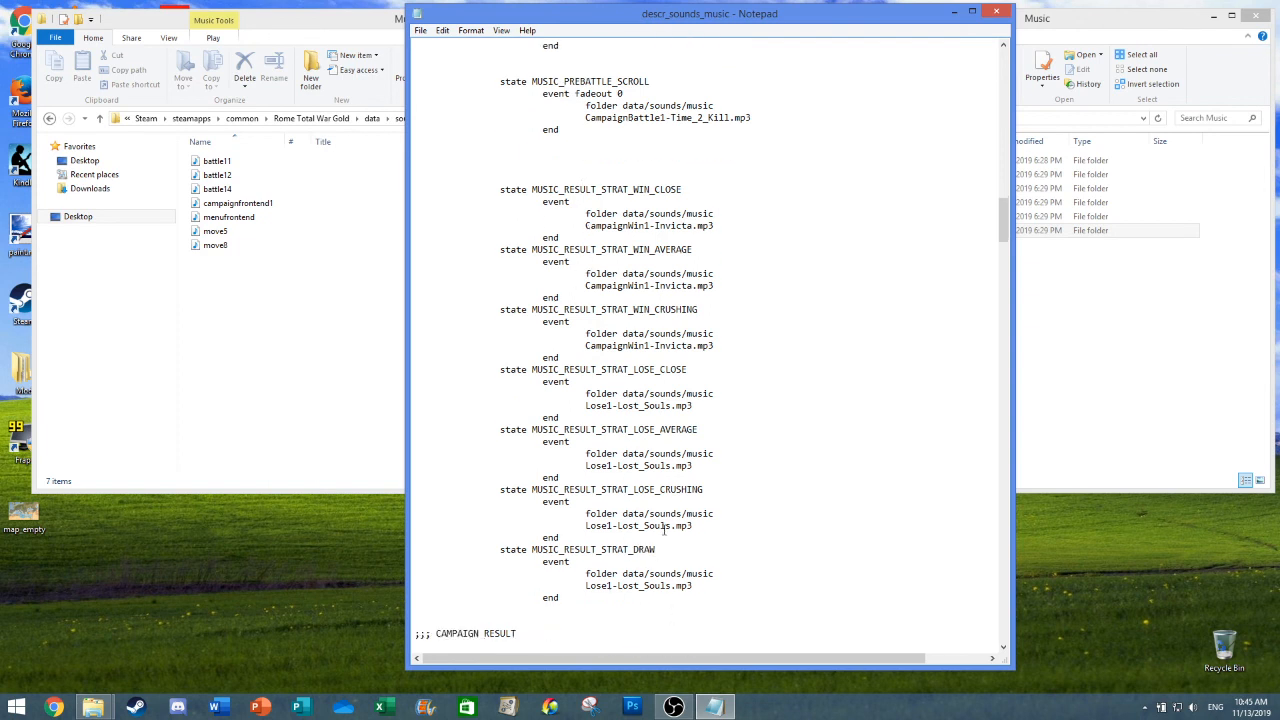
scroll(641, 451, up, 12)
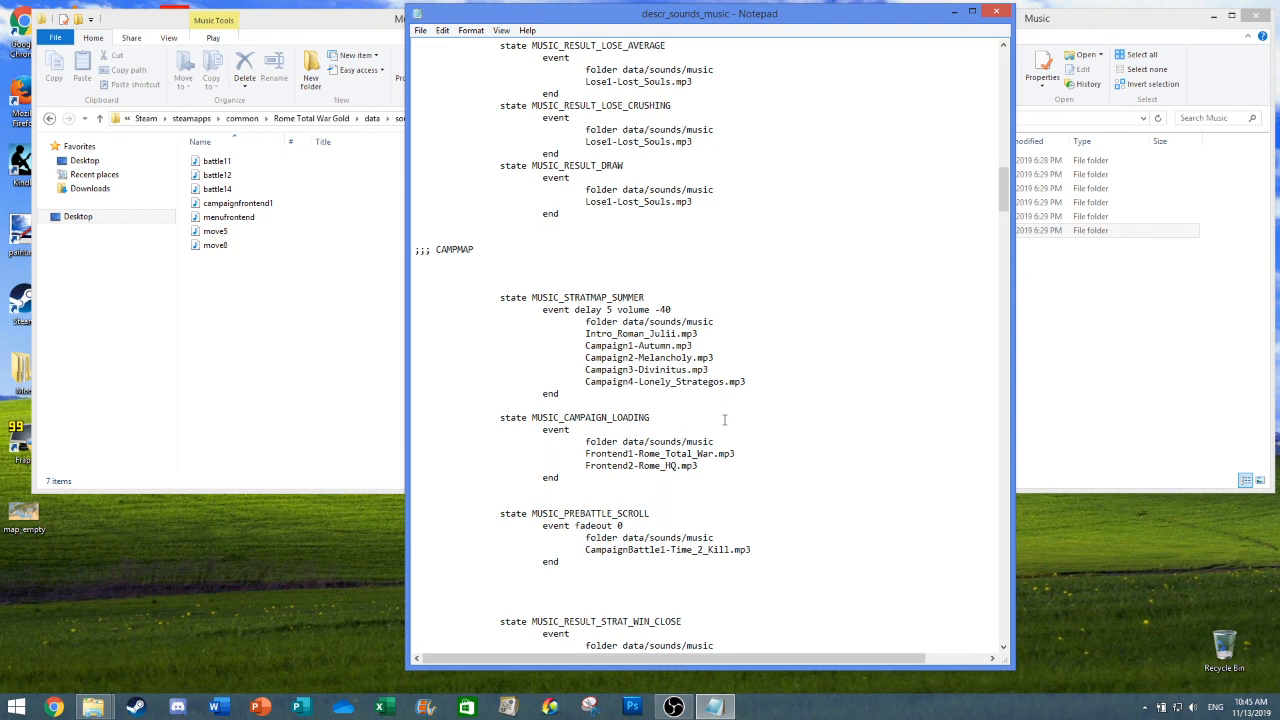
- Examine the CAMPAIGN RESULT victory and defeat states and the CREDITS track lists, down to the start of BARBARIAN MUSIC
scroll(727, 409, down, 19)
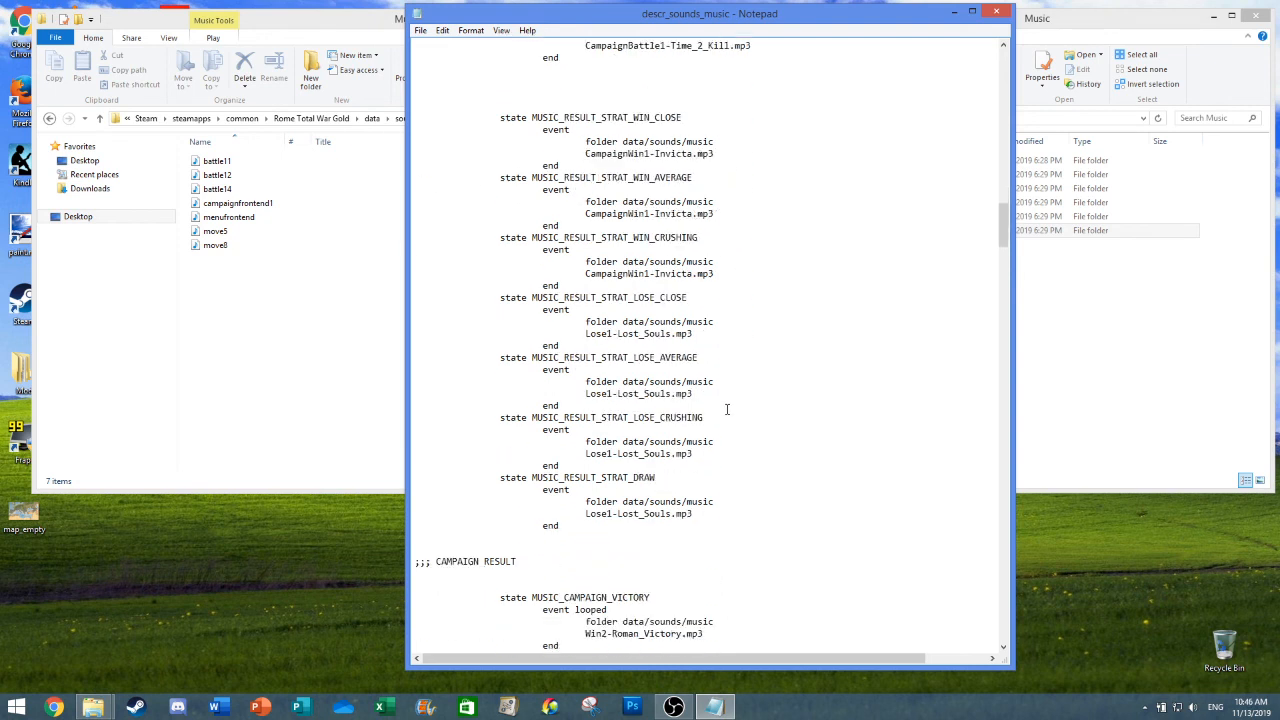
scroll(722, 408, down, 1)
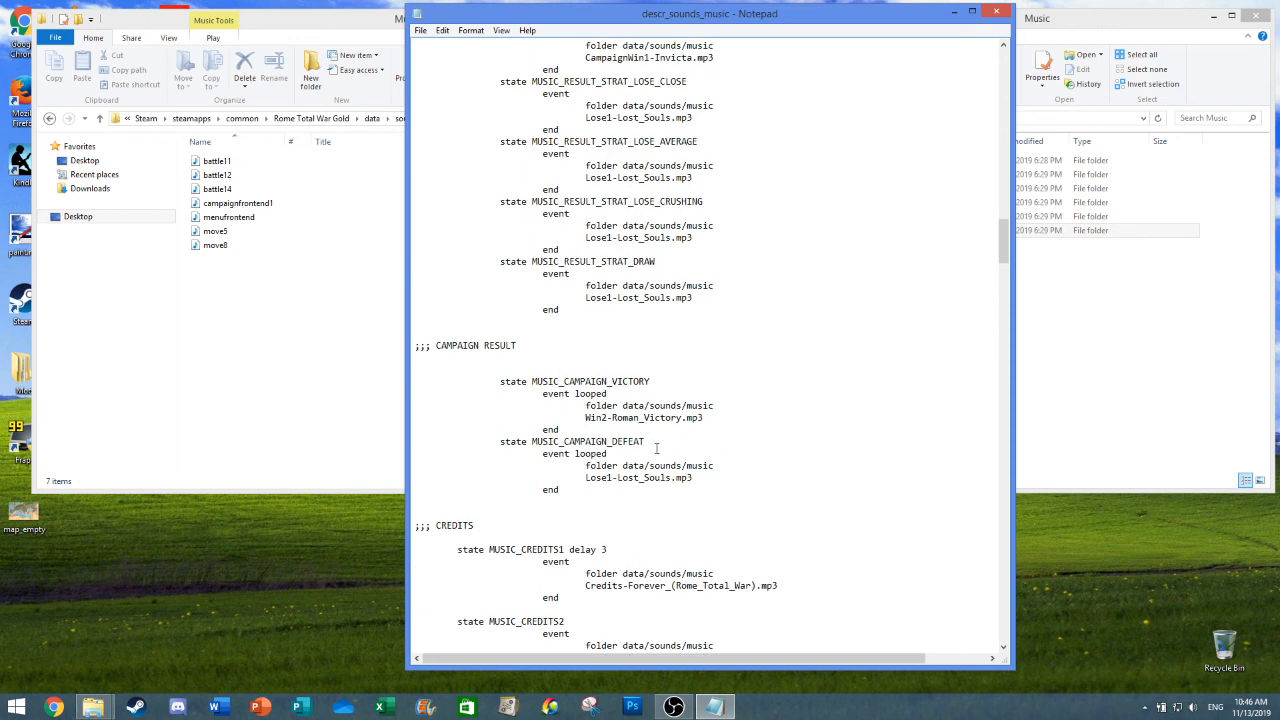
scroll(637, 405, down, 4)
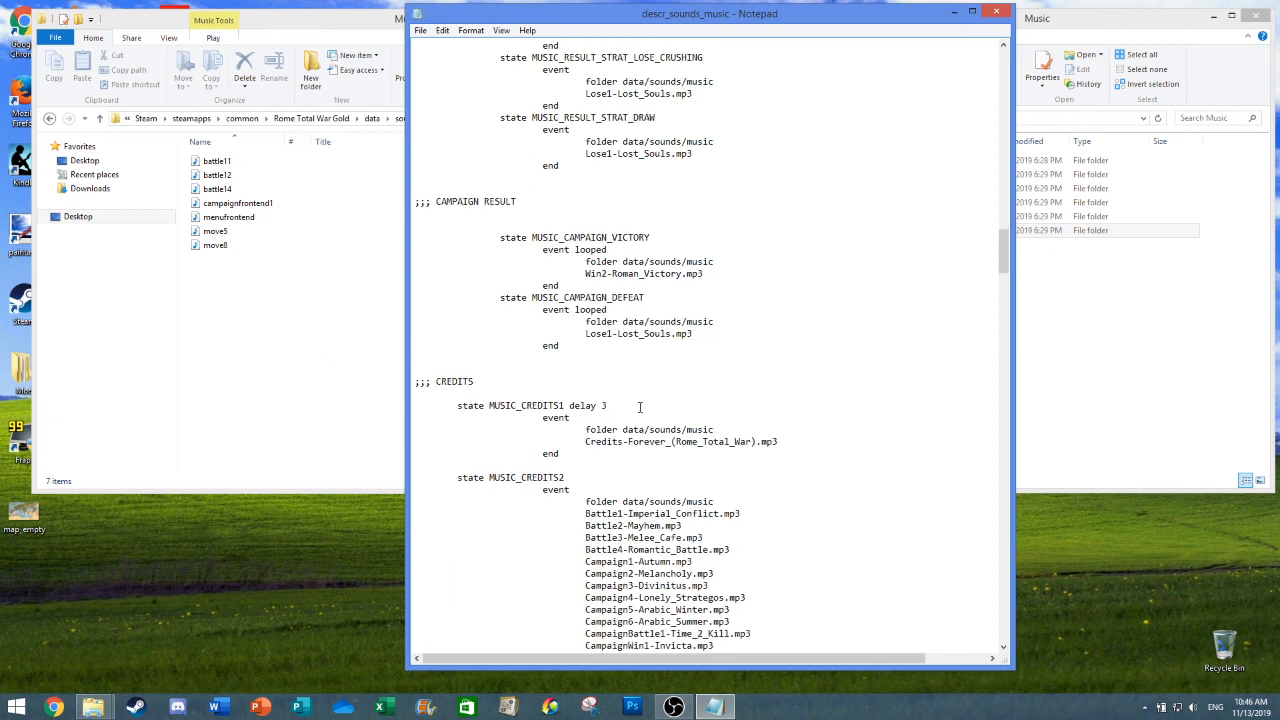
scroll(622, 333, down, 4)
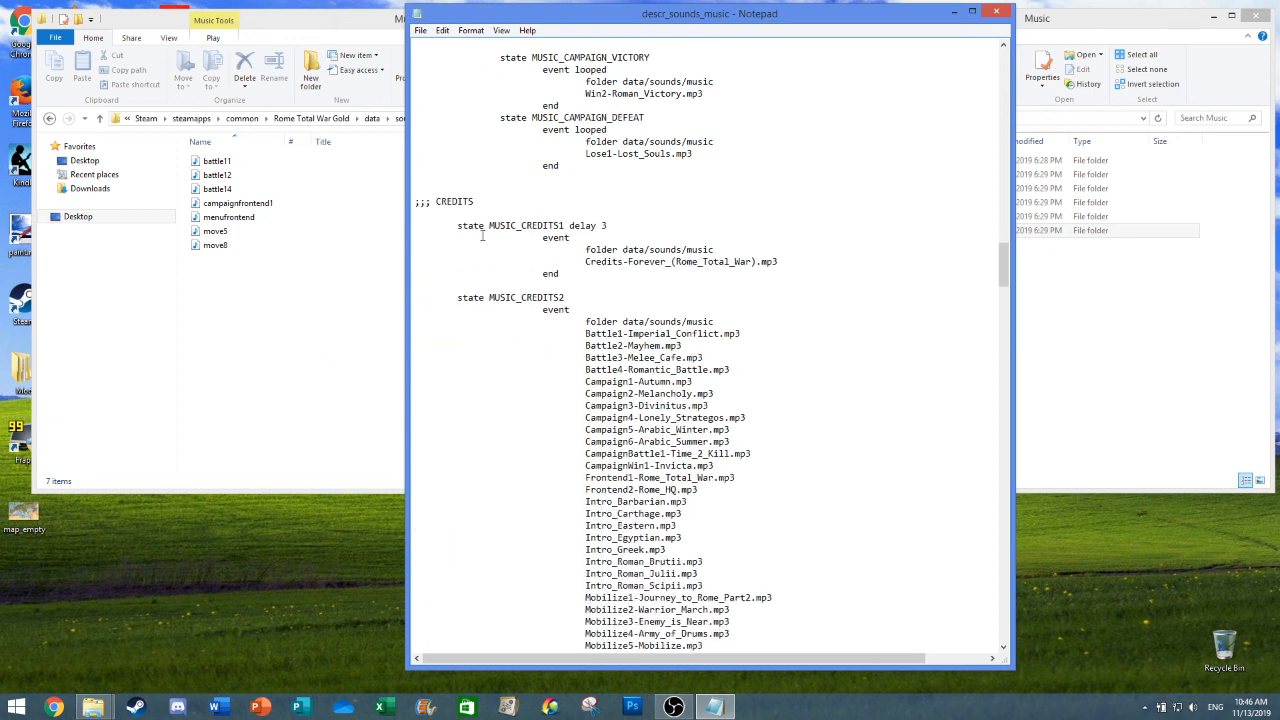
scroll(615, 360, down, 4)
scroll(657, 435, down, 1)
scroll(657, 435, up, 3)
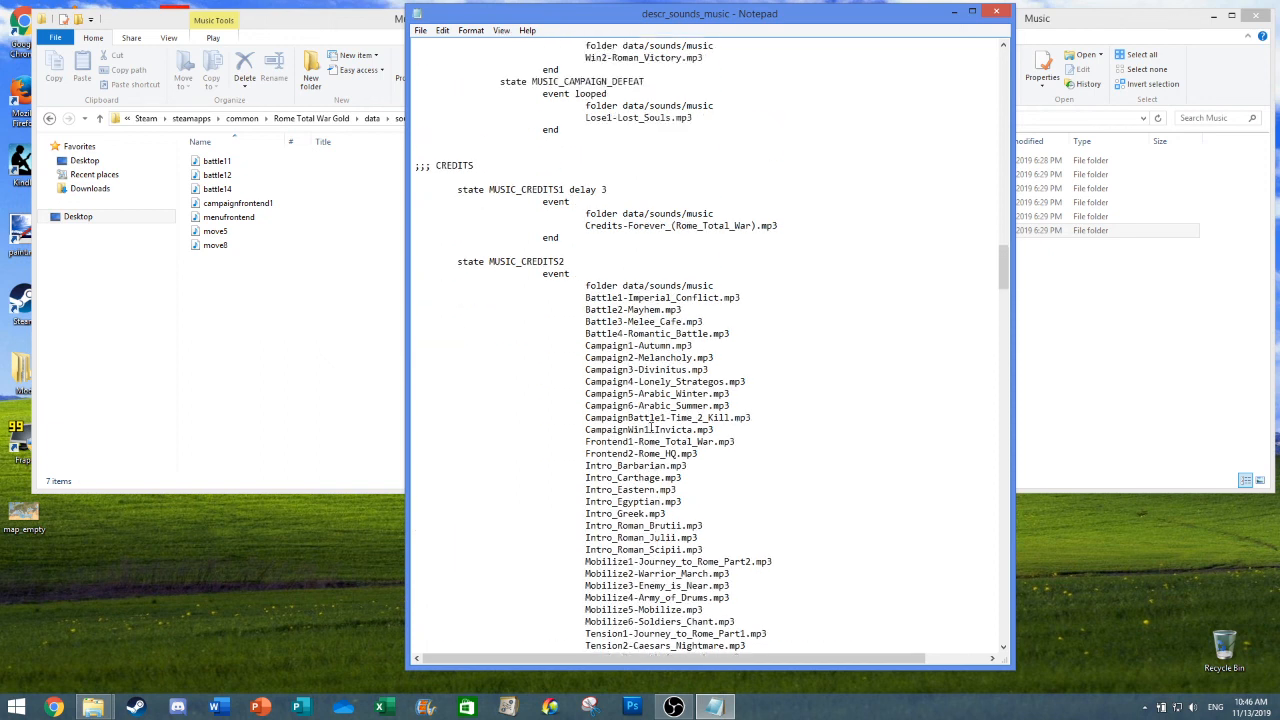
scroll(678, 393, up, 3)
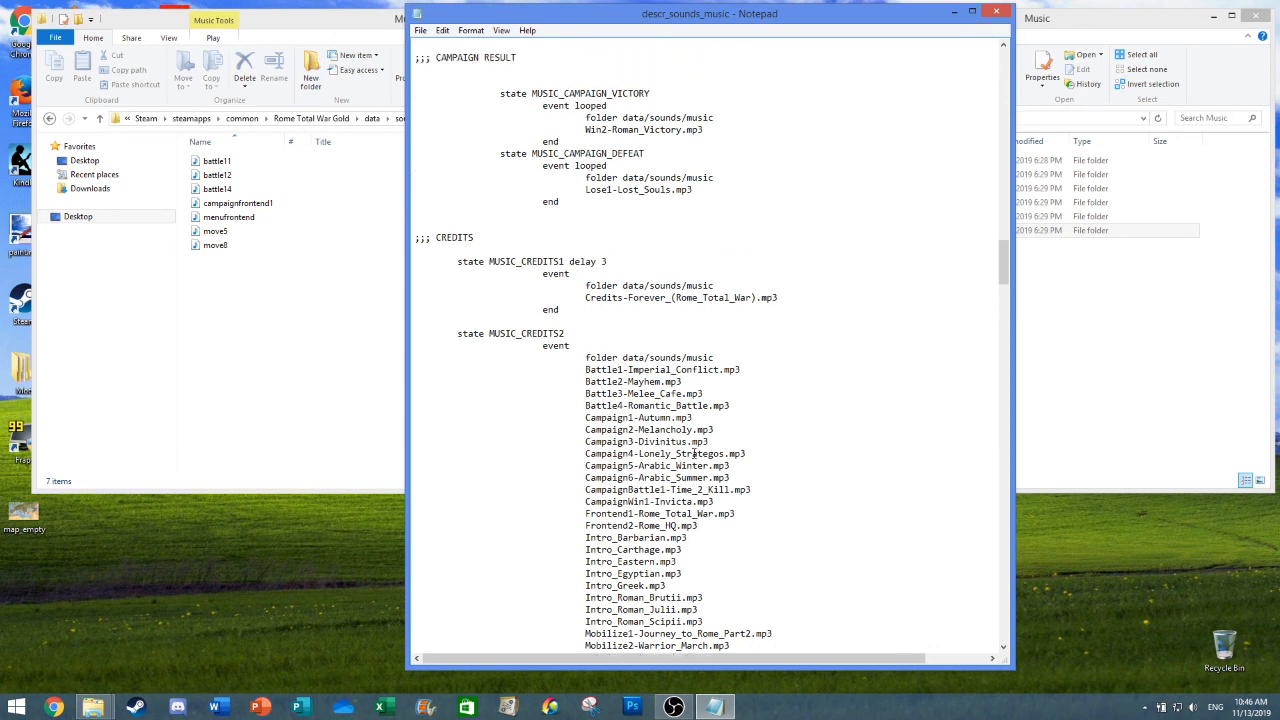
scroll(594, 270, down, 12)
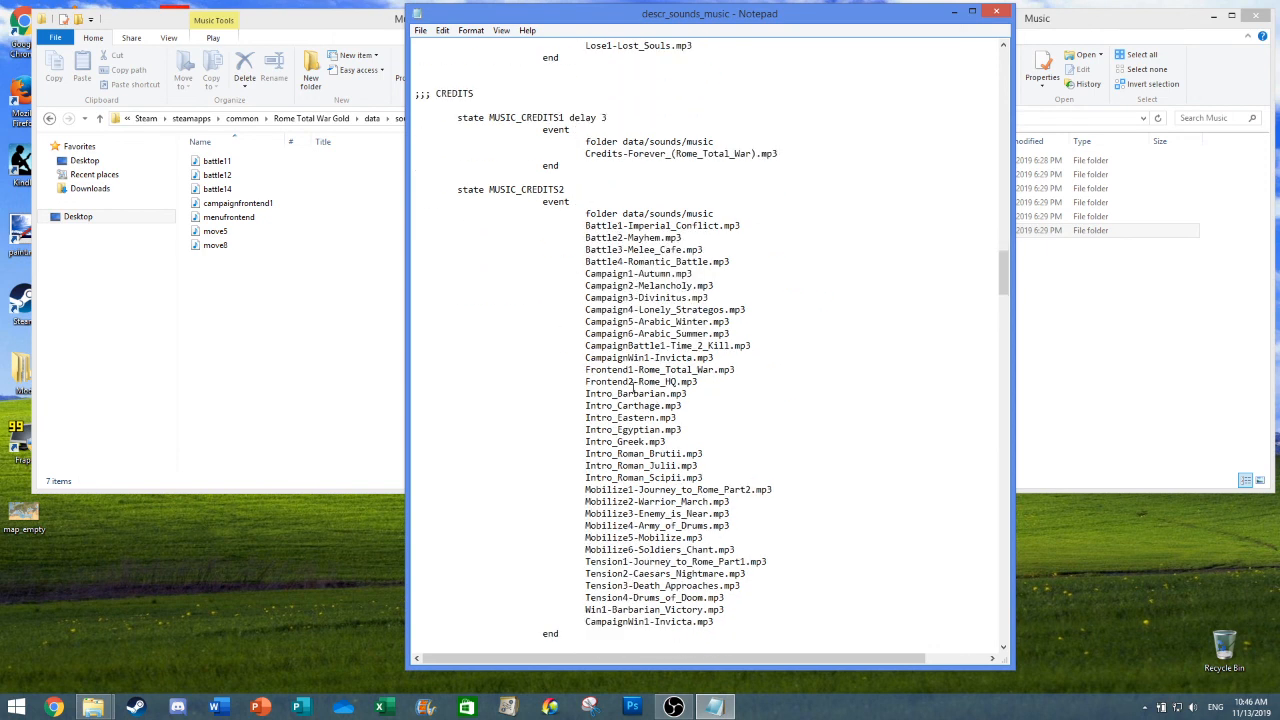
scroll(650, 424, up, 20)
scroll(650, 424, down, 20)
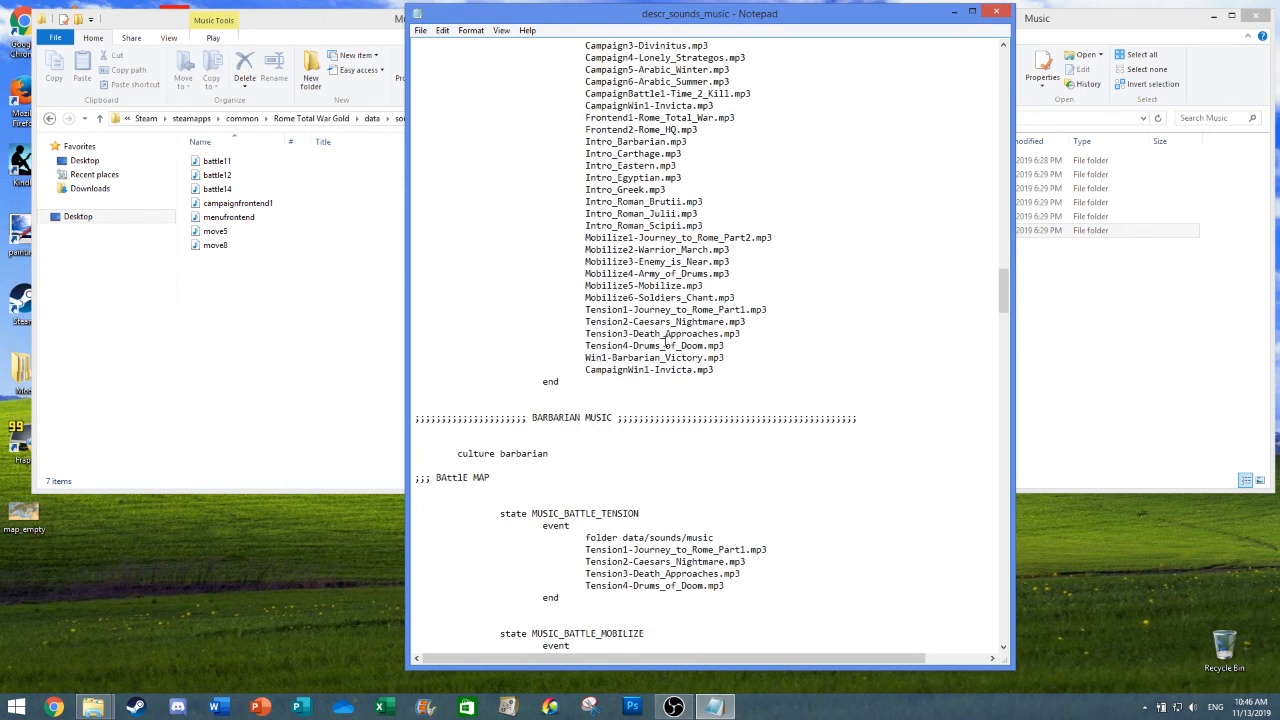
scroll(665, 343, up, 2)
scroll(637, 372, up, 9)
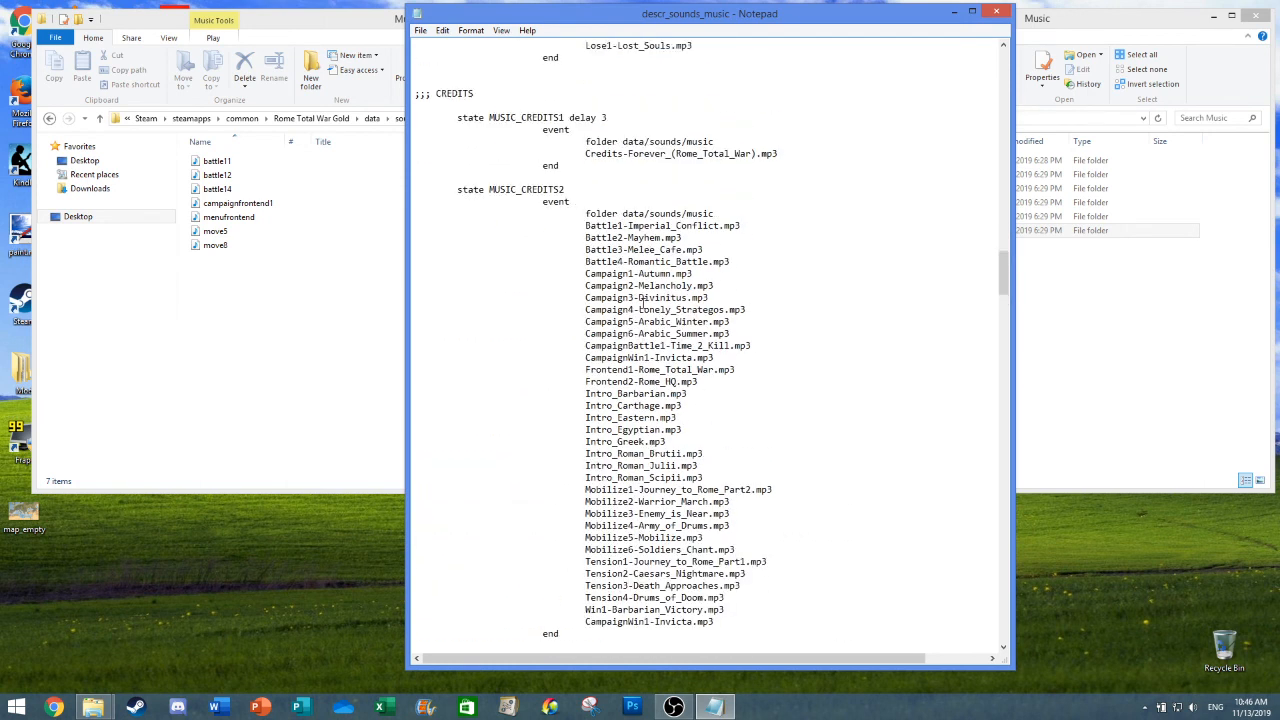
scroll(653, 406, down, 7)
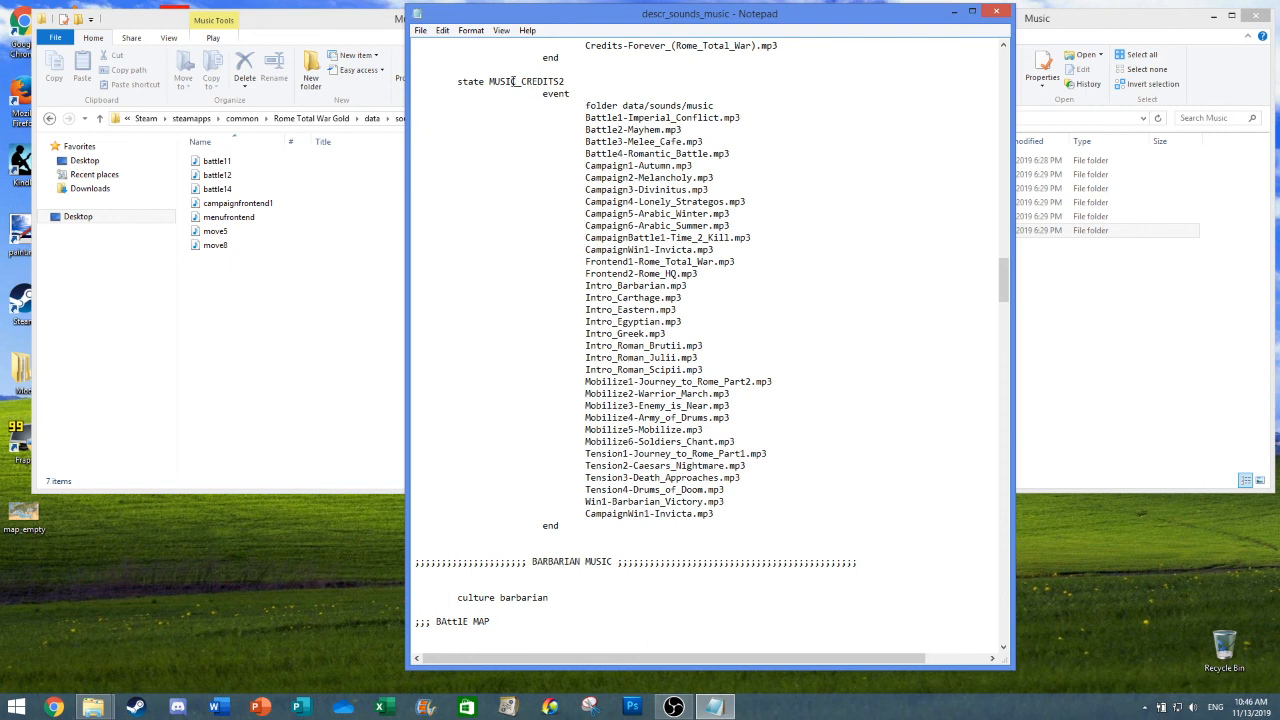
- Add campaignfrontend1.mp3 below Campaign4-Lonely_Strategos.mp3 in the Roman MUSIC_STRATMAP_SUMMER event
scroll(648, 378, up, 12)
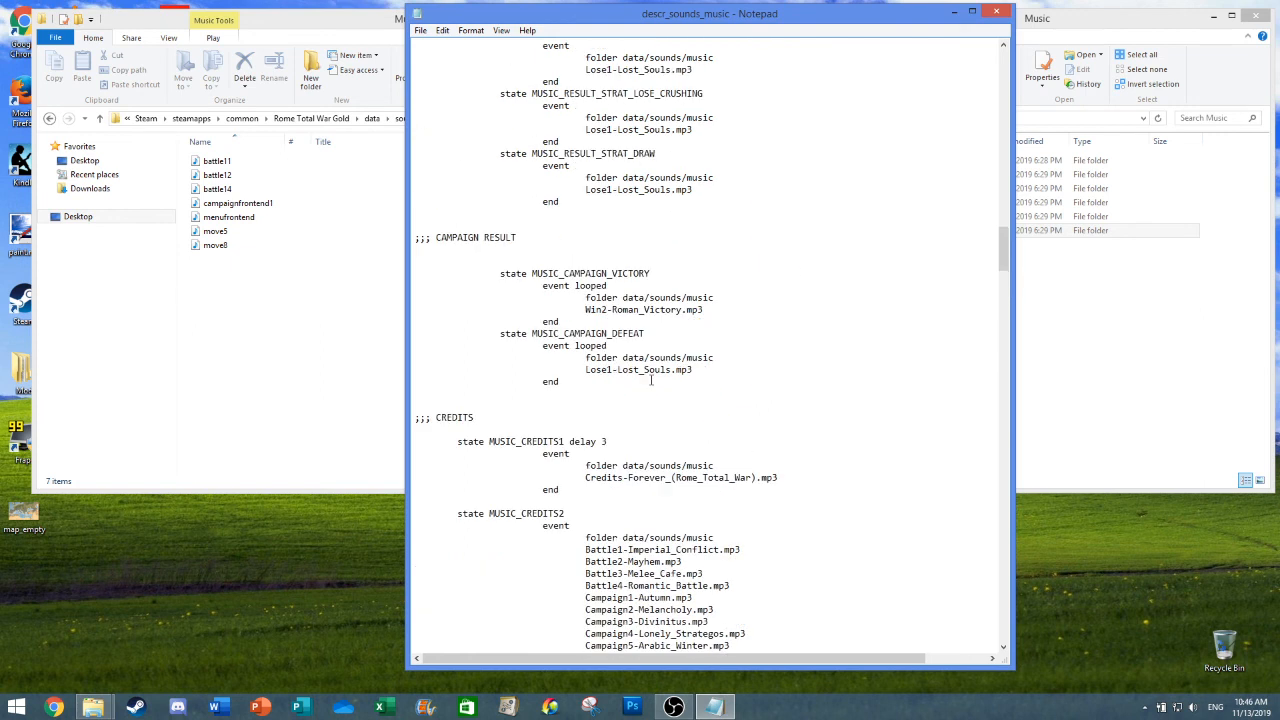
scroll(651, 380, up, 15)
scroll(641, 369, up, 1)
scroll(650, 360, down, 14)
scroll(664, 347, up, 8)
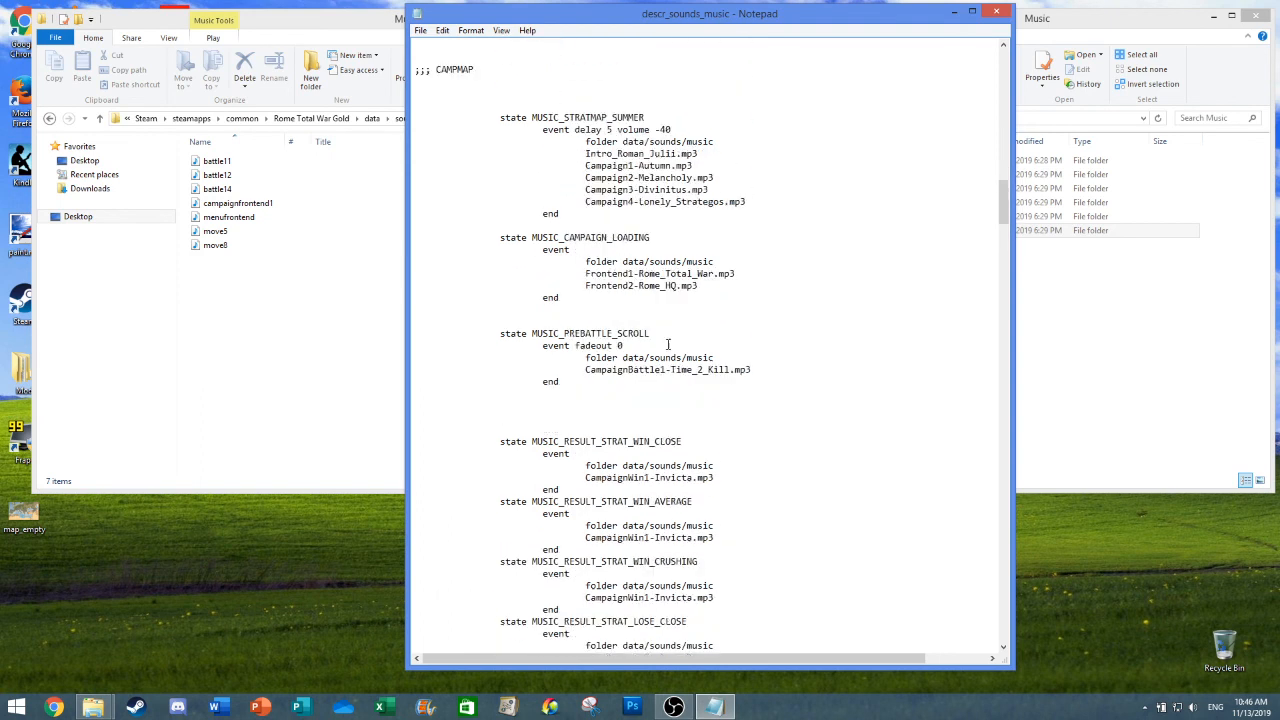
click(747, 200)
key(Return)
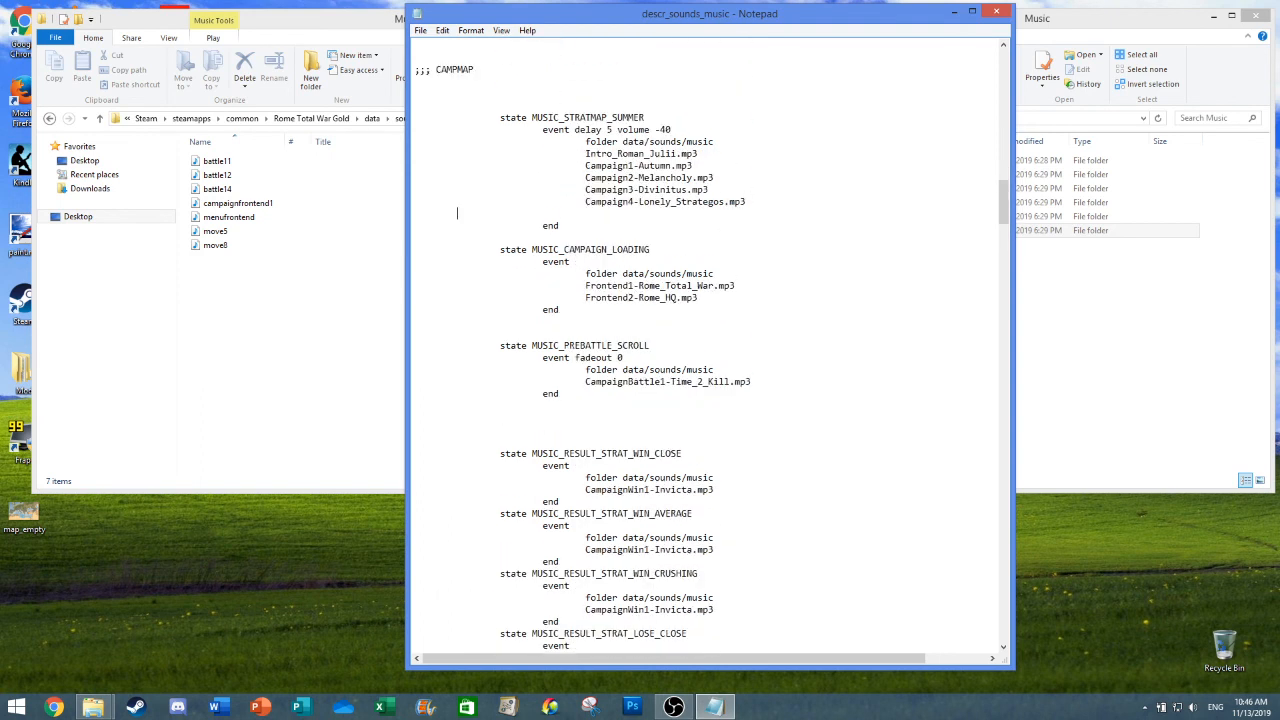
text(campaignfrontend1.mp3)
- Examine the remaining Roman campaign states and credits, continuing through the BARBARIAN MUSIC battle, result and campaign map states
scroll(722, 243, down, 11)
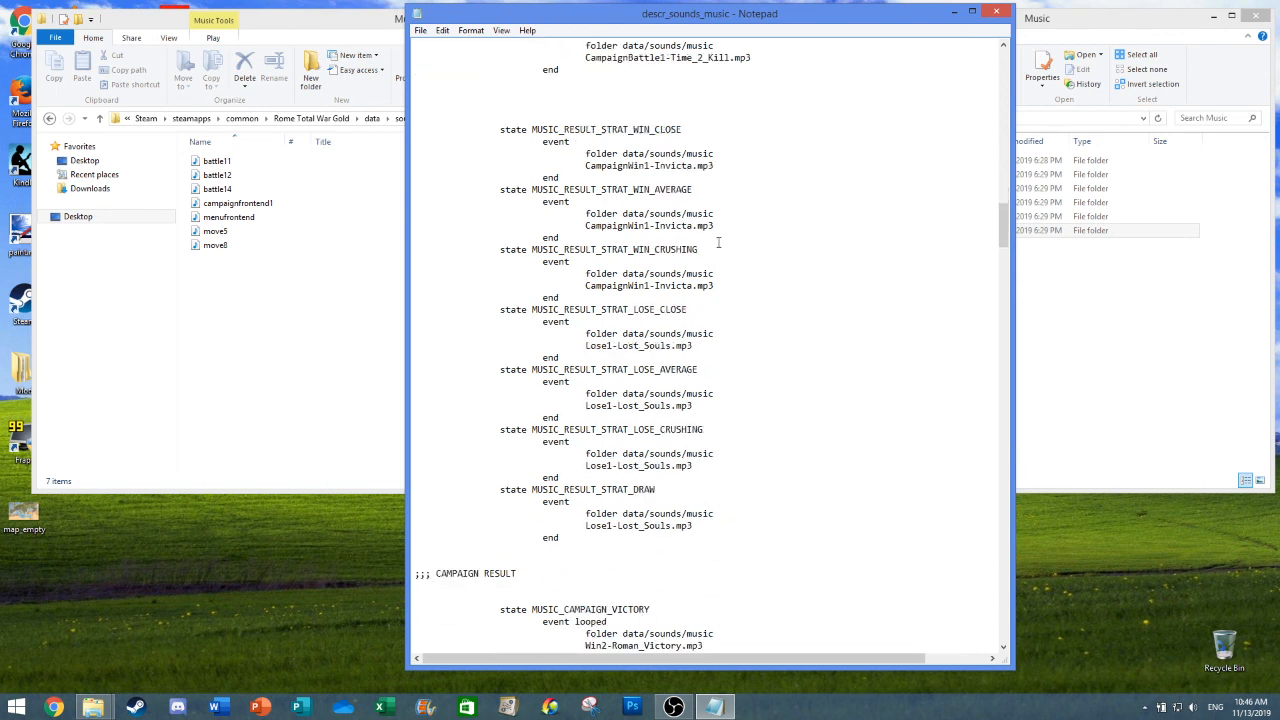
scroll(718, 242, down, 9)
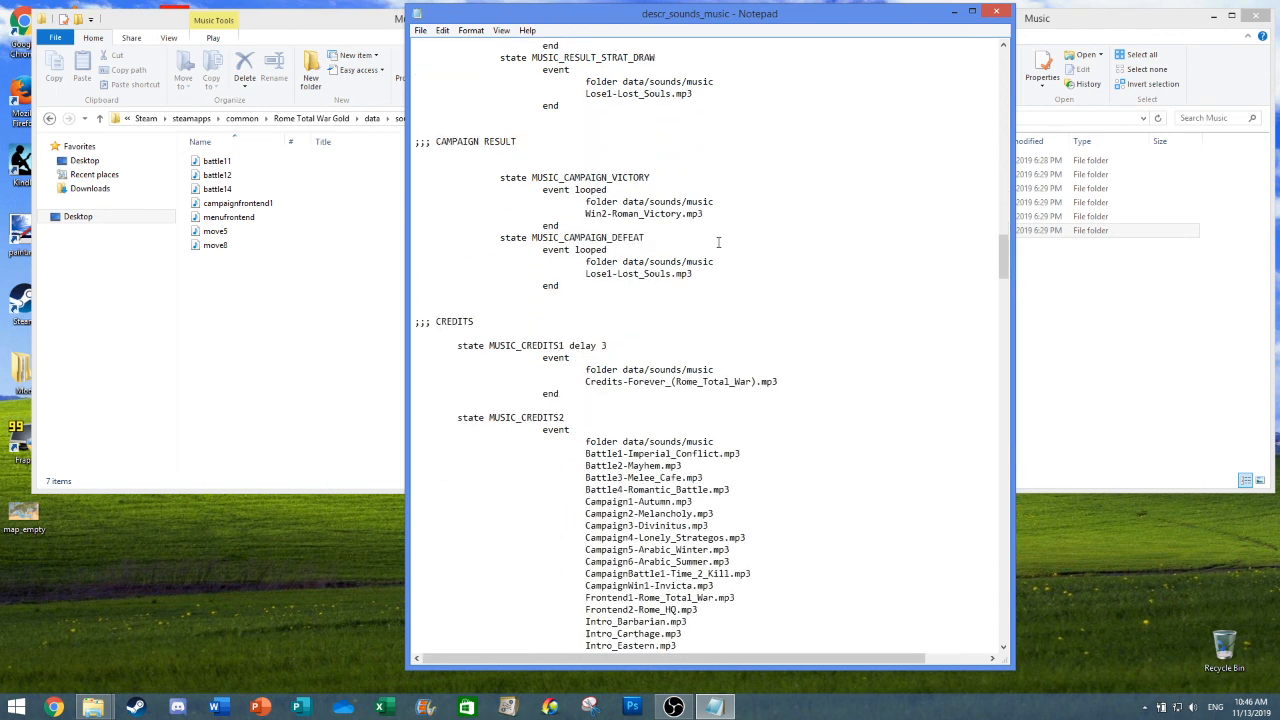
scroll(718, 242, up, 20)
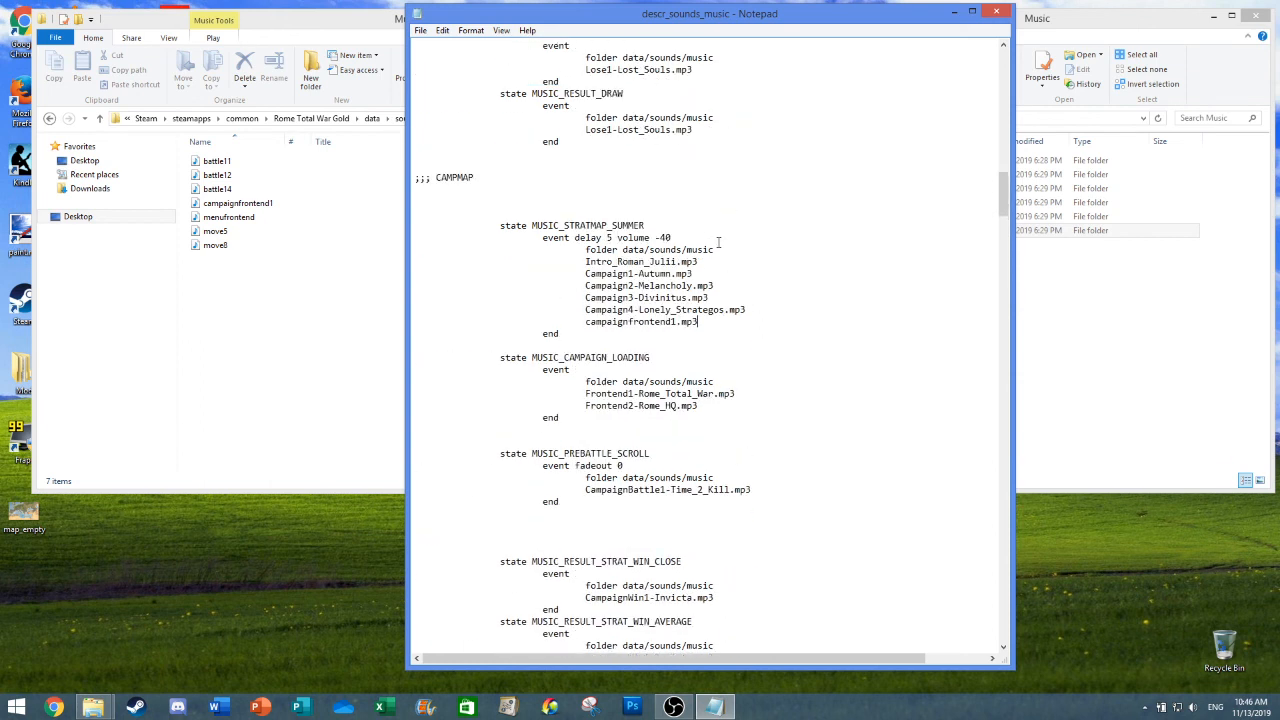
scroll(655, 247, down, 20)
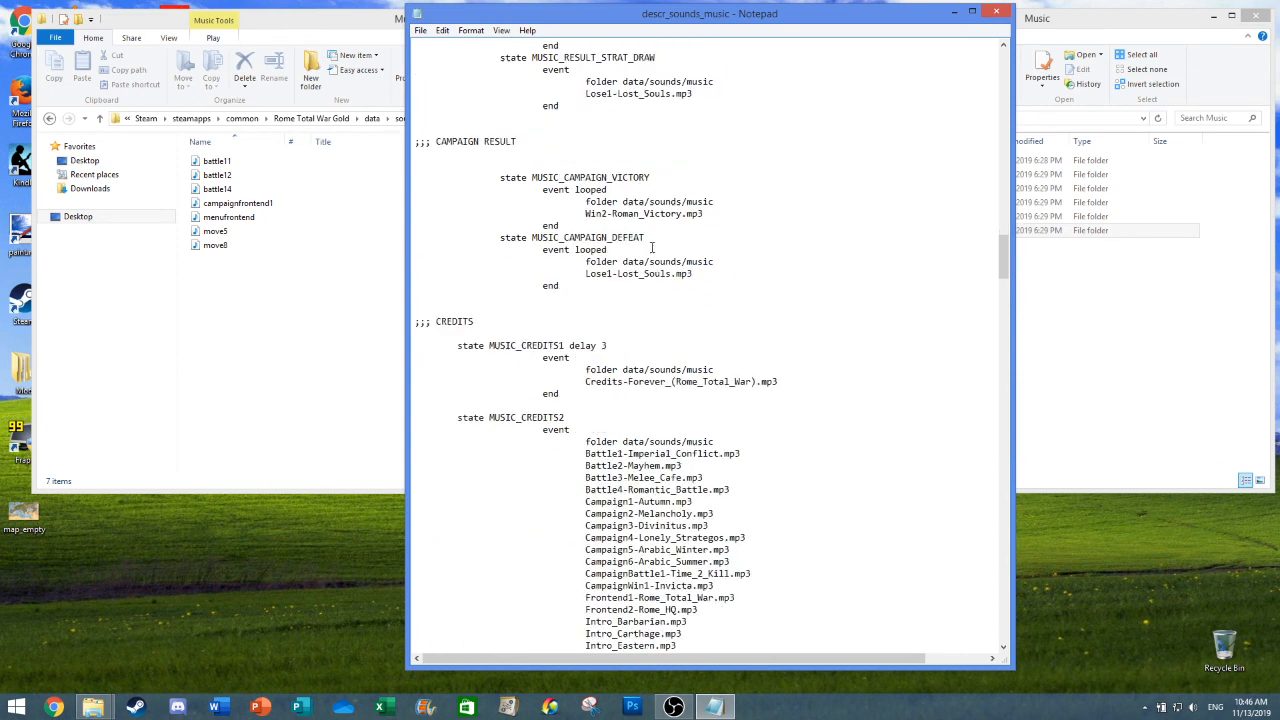
scroll(654, 245, down, 7)
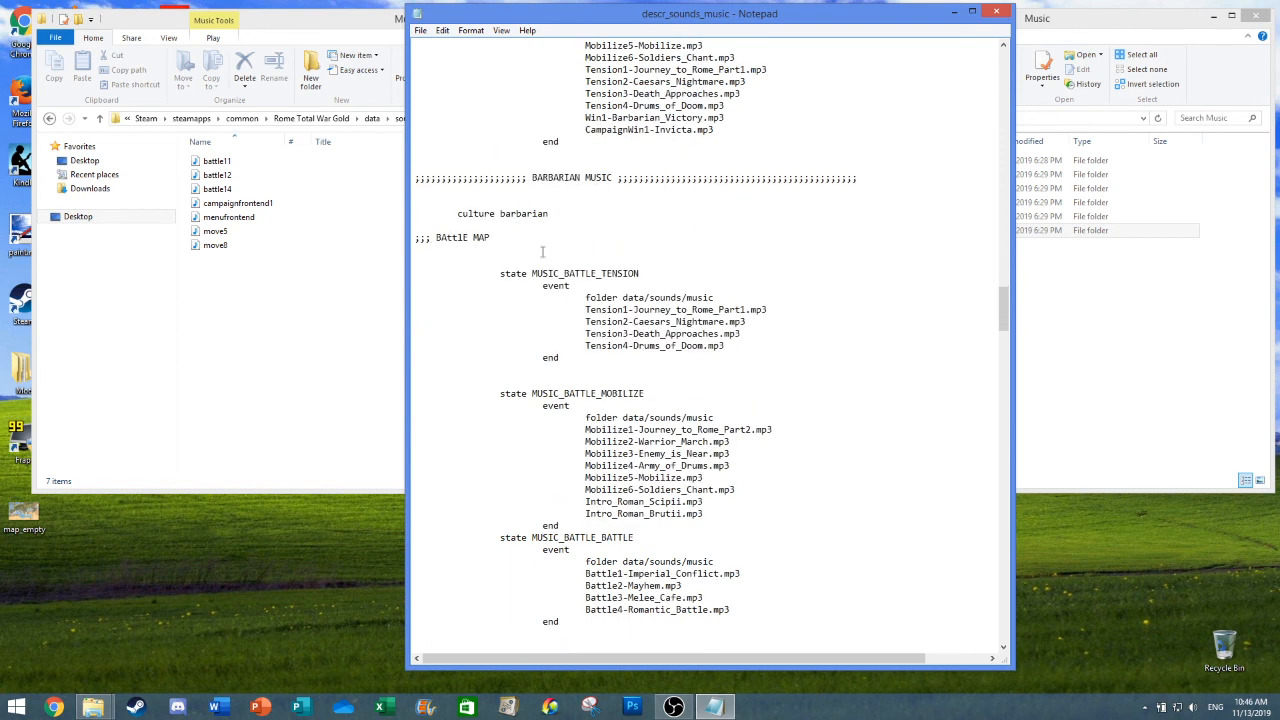
scroll(620, 246, down, 20)
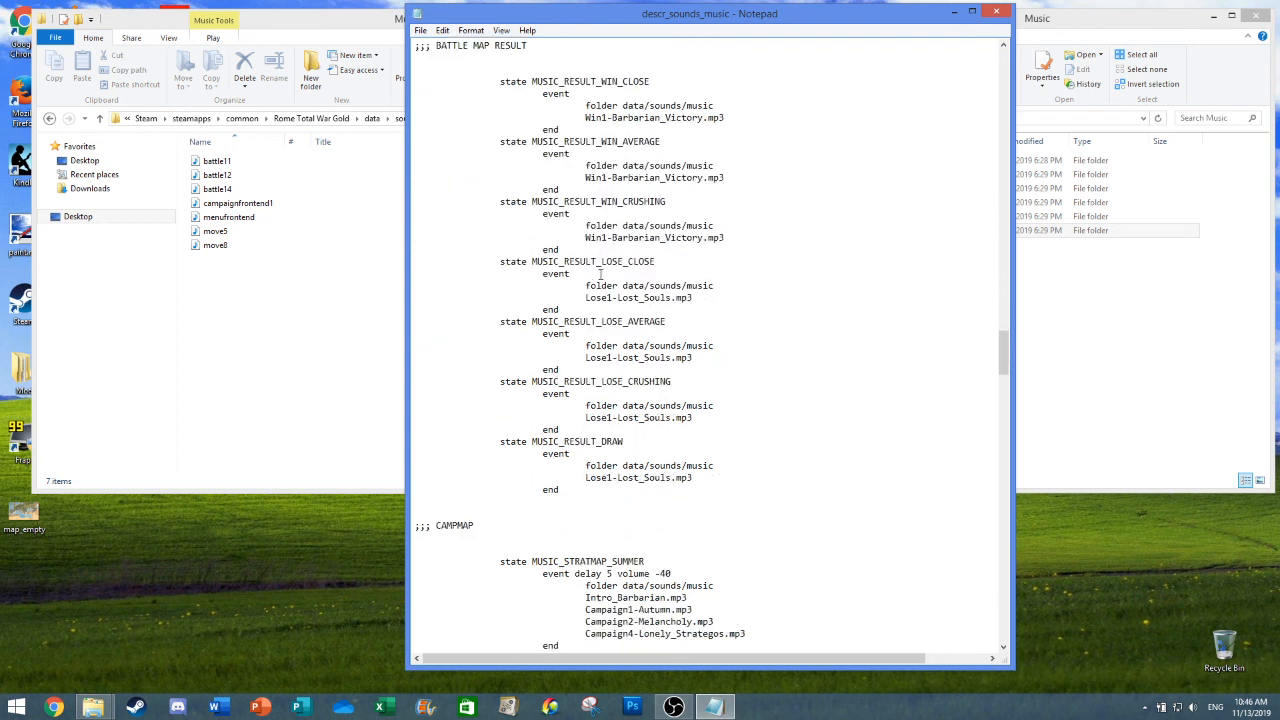
scroll(598, 275, down, 20)
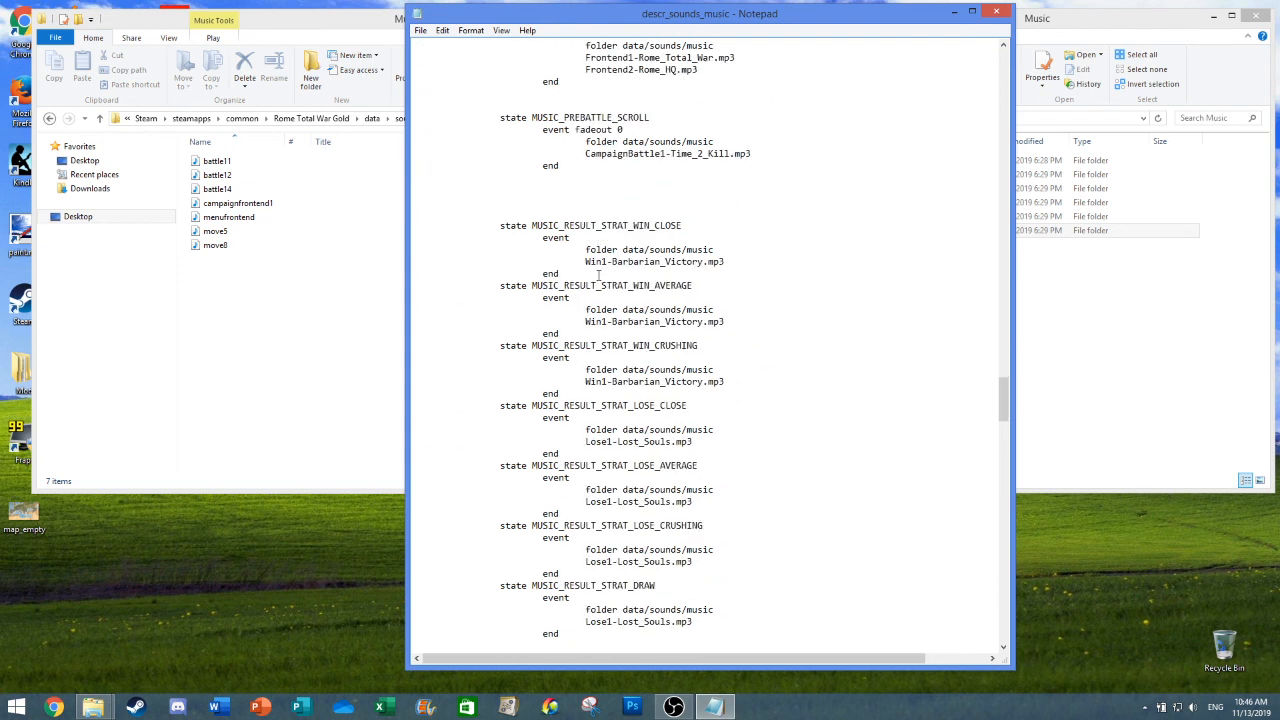
- Examine the ARABIC MUSIC section and the living_city_music bank for each culture, down to the end of the file
scroll(598, 275, down, 3)
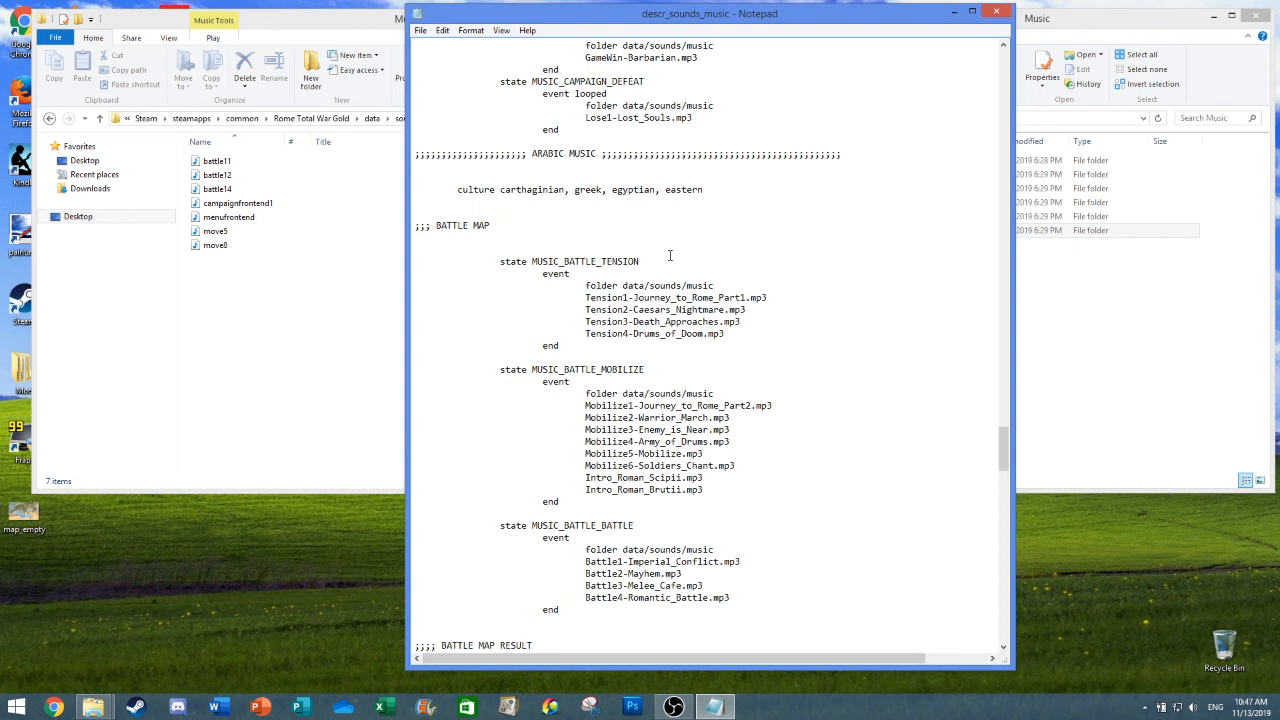
scroll(648, 312, down, 3)
scroll(628, 463, down, 16)
scroll(628, 463, down, 15)
scroll(628, 463, down, 9)
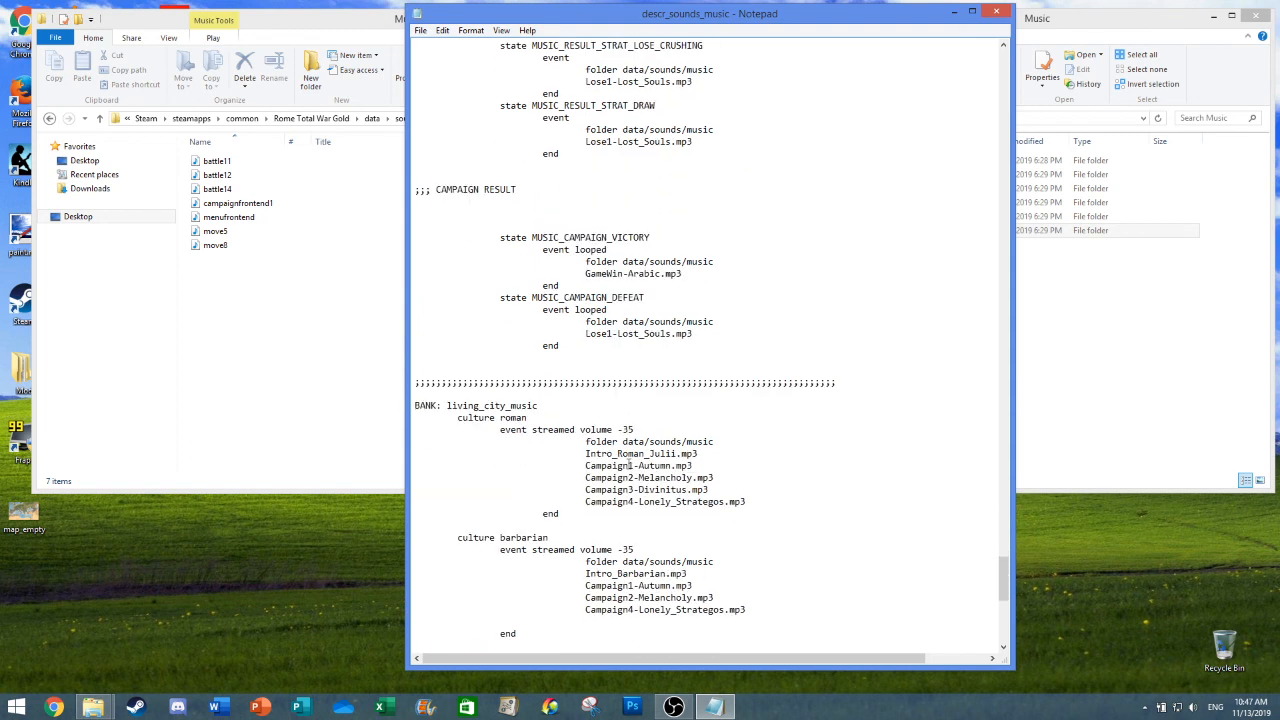
scroll(630, 463, down, 7)
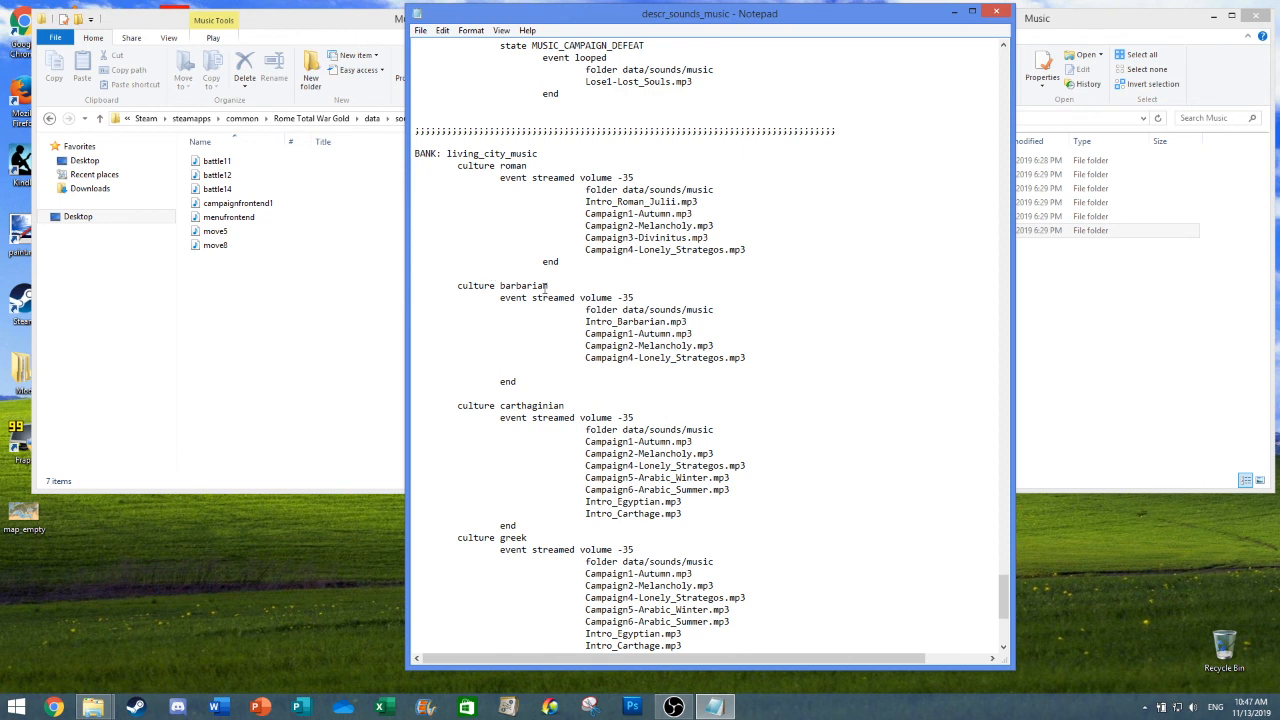
scroll(780, 346, down, 9)
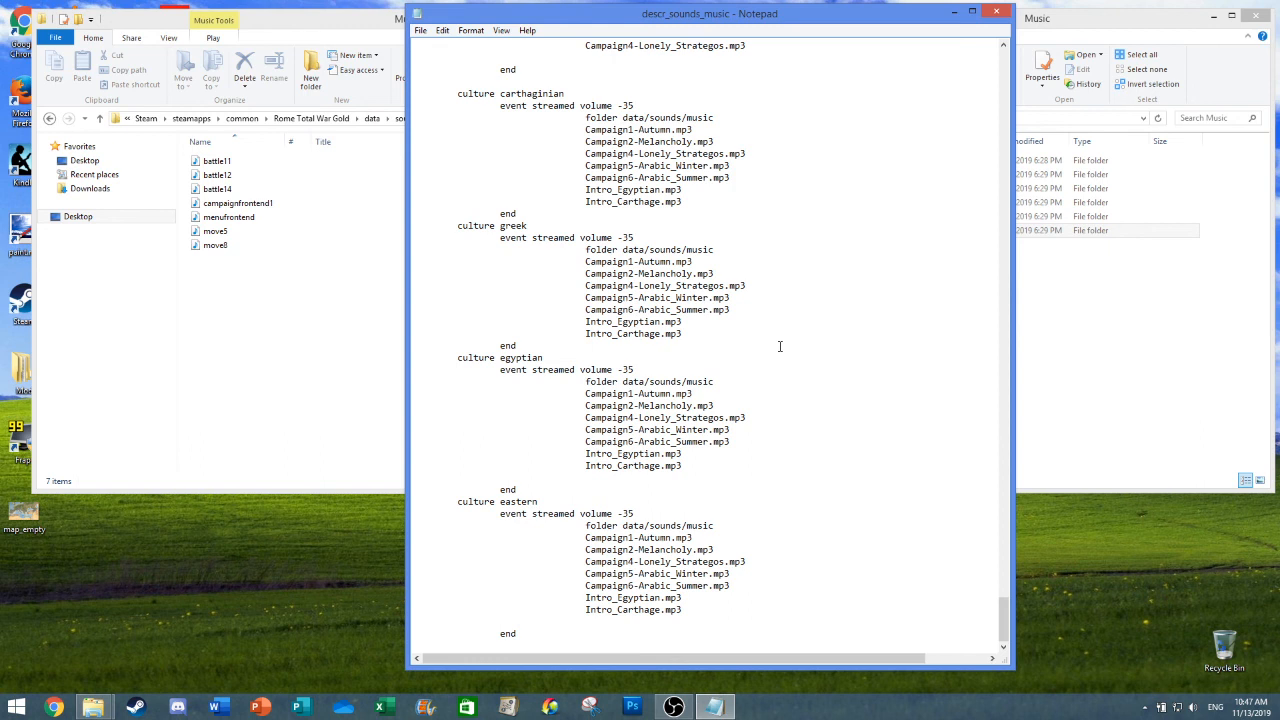
- Review the Arabic and Barbarian sections again, going back to the Barbarian MUSIC_STRATMAP_SUMMER state
scroll(780, 346, up, 20)
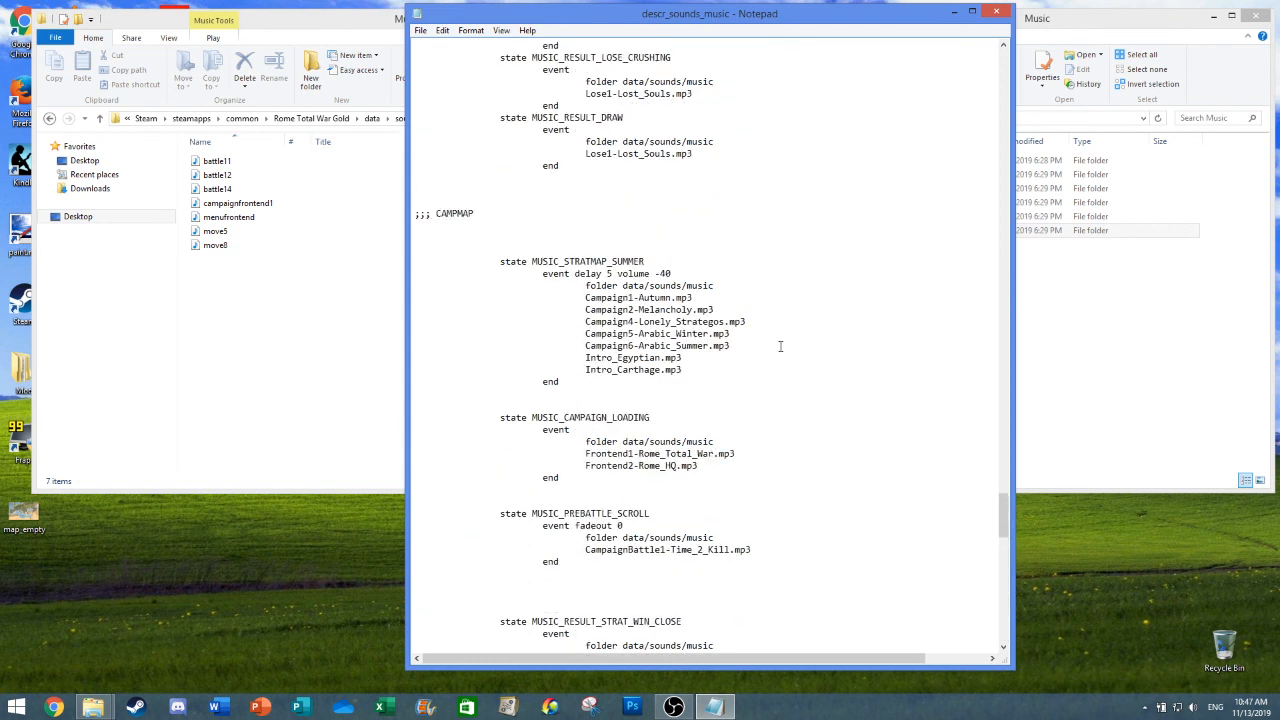
scroll(780, 346, up, 14)
scroll(768, 333, up, 4)
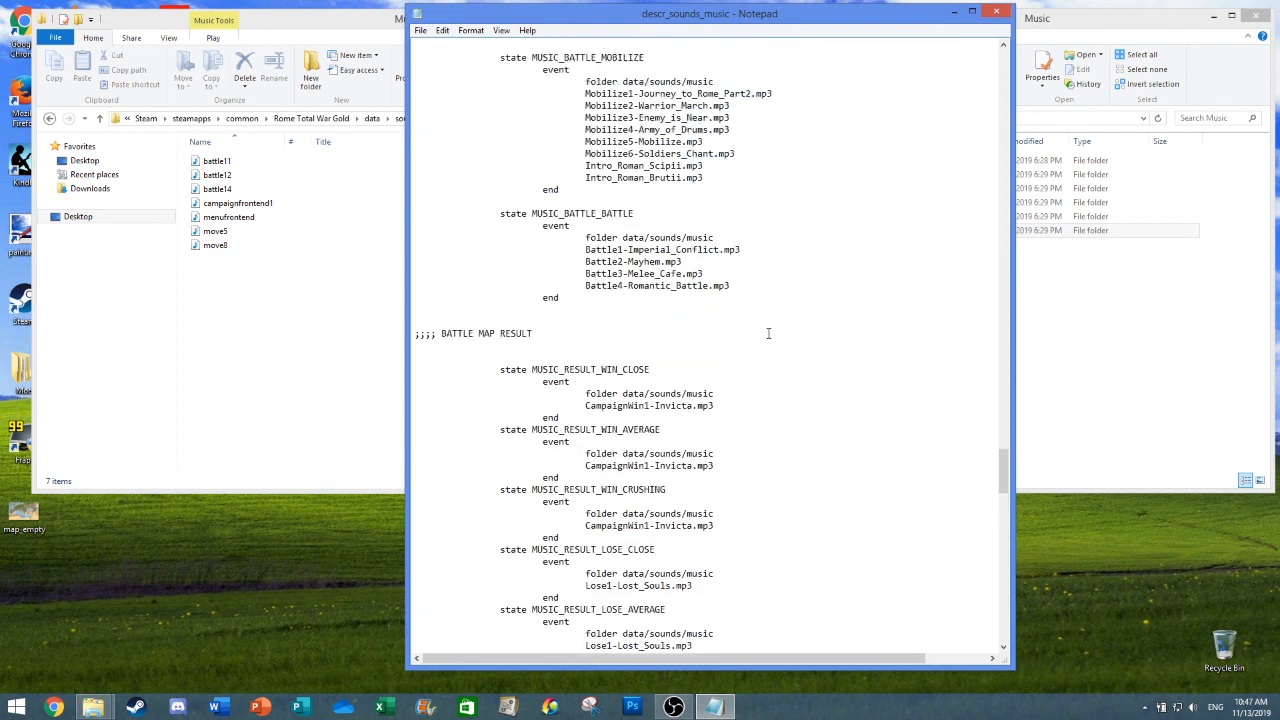
scroll(757, 319, up, 13)
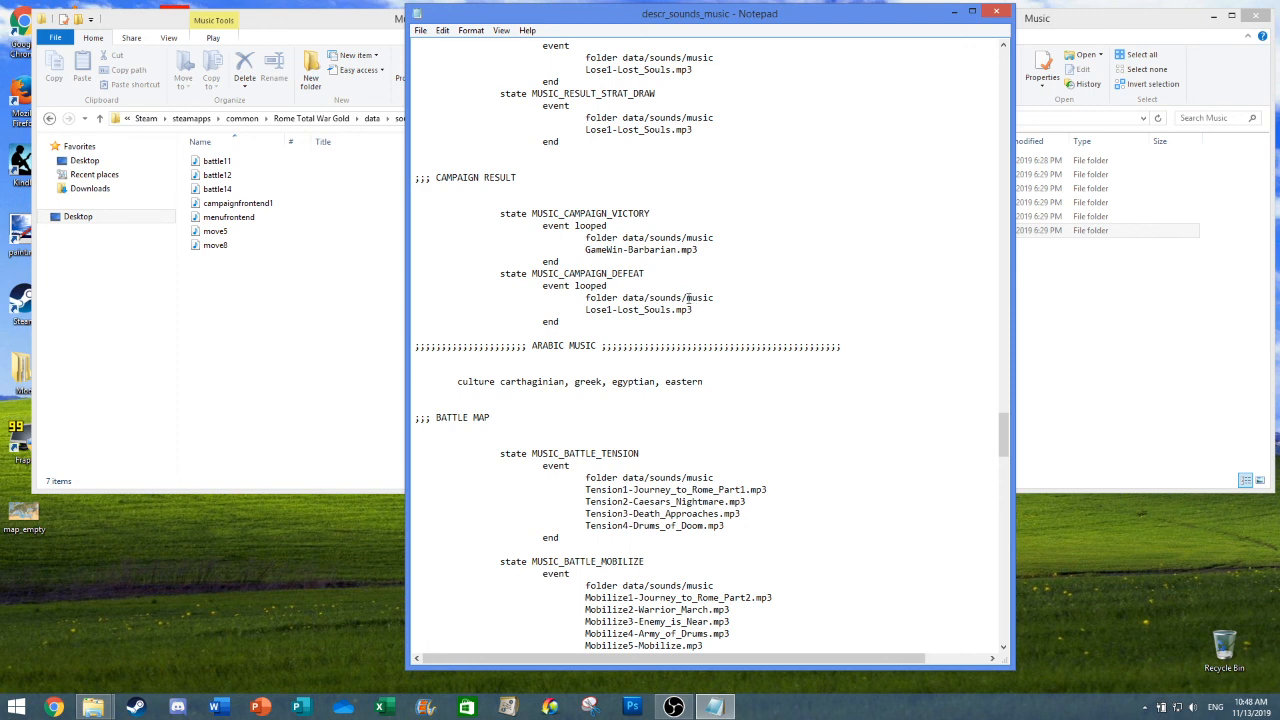
scroll(695, 250, up, 17)
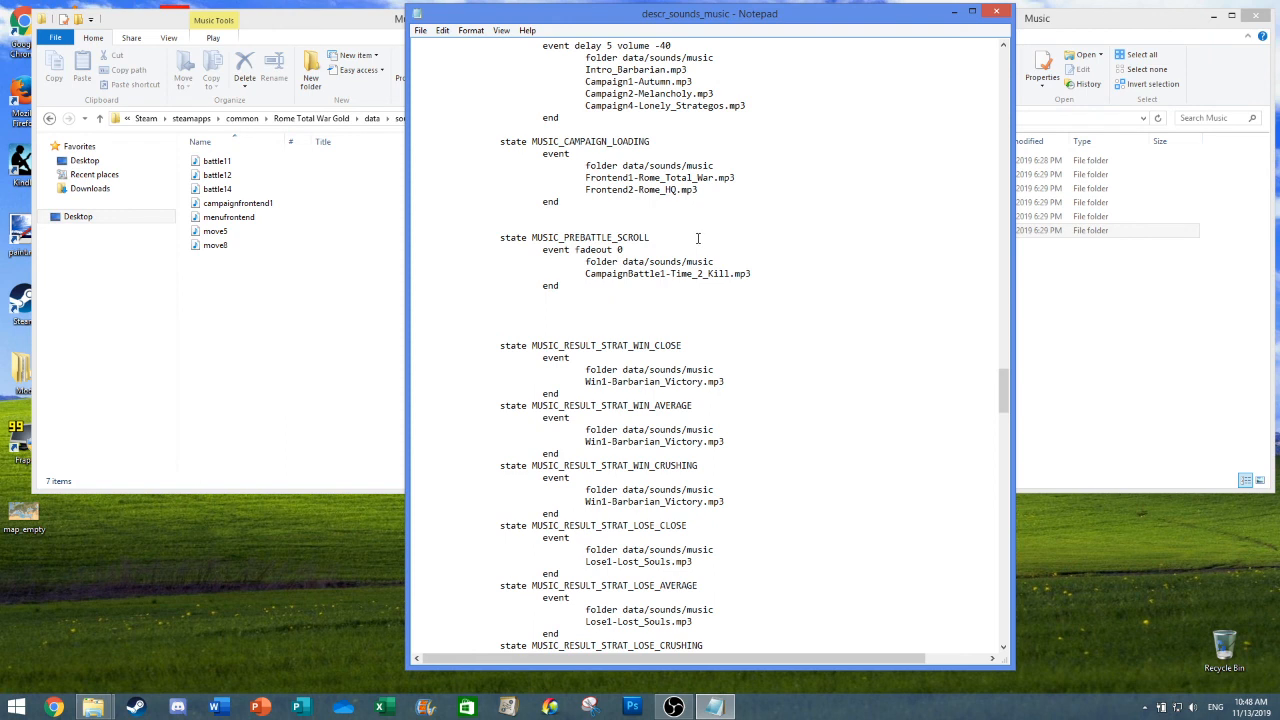
scroll(697, 240, up, 4)
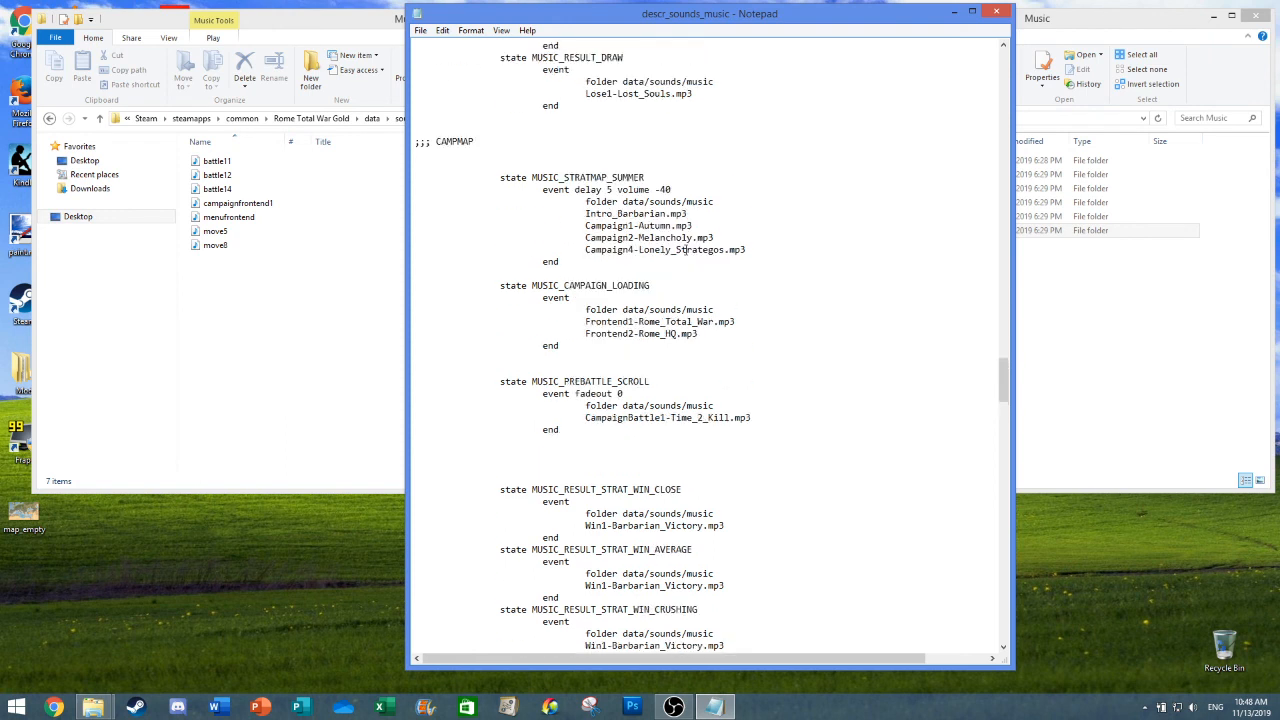